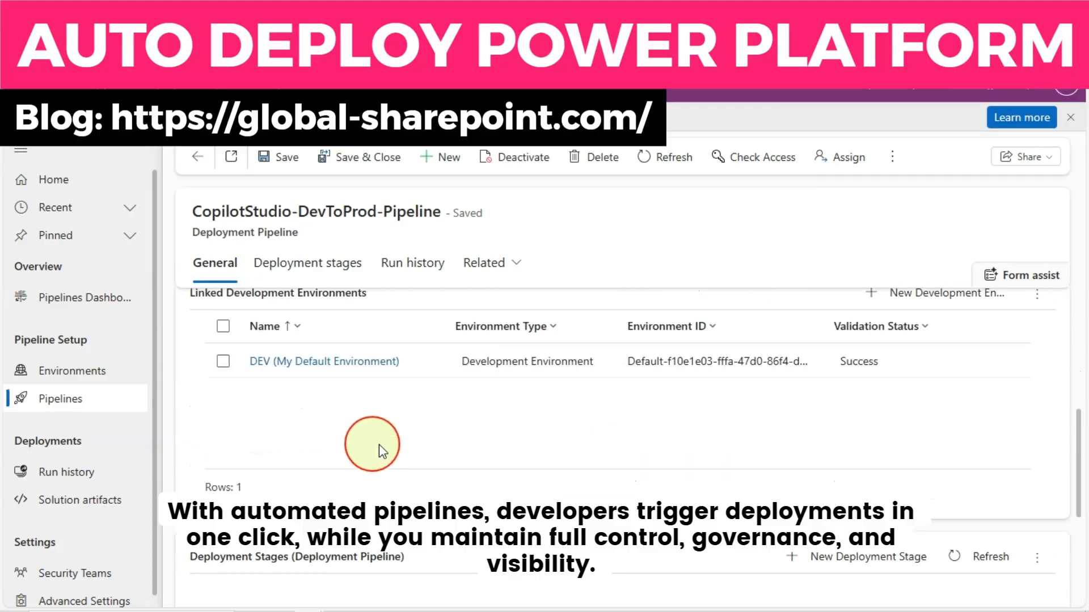
Step: Open the Deploy to Trial Environment stage of CopilotStudio-DevToProd-Pipeline and review its deployment runs and details
scroll(574, 447, "down", 3)
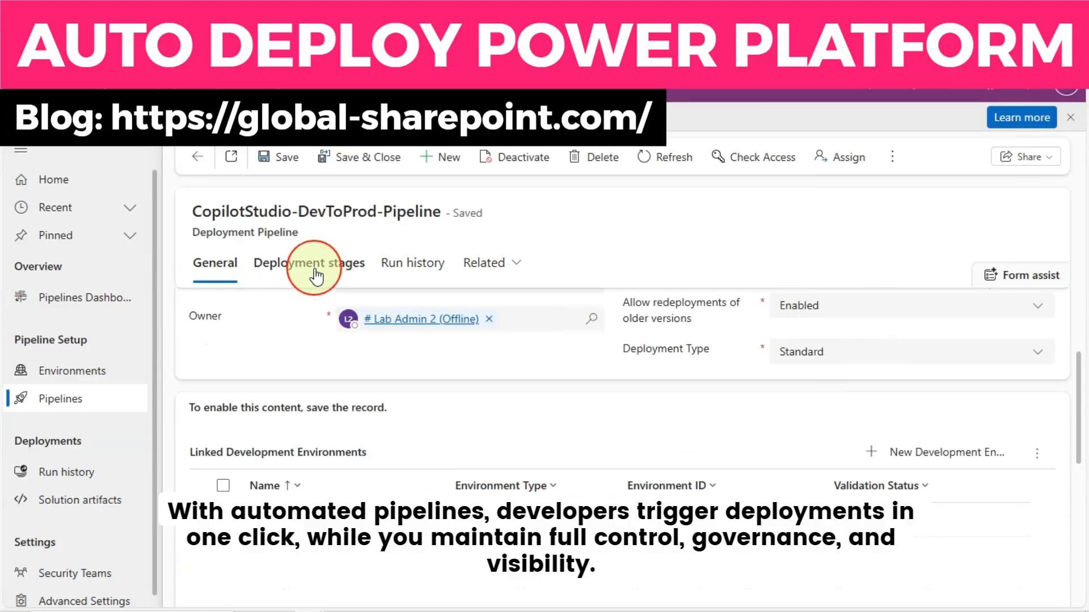
left_click(316, 276)
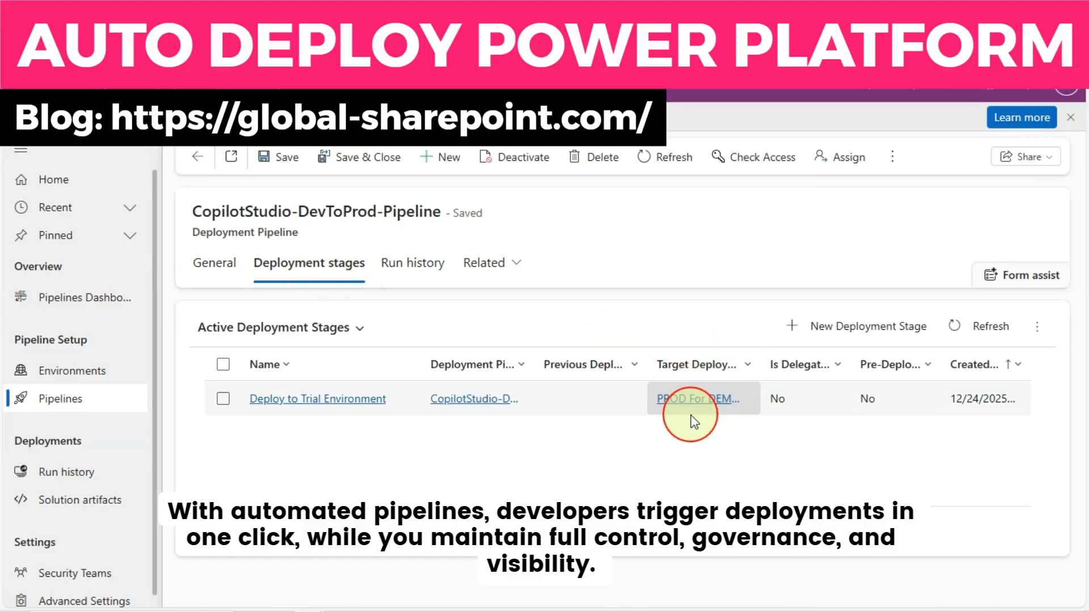
left_click(339, 411)
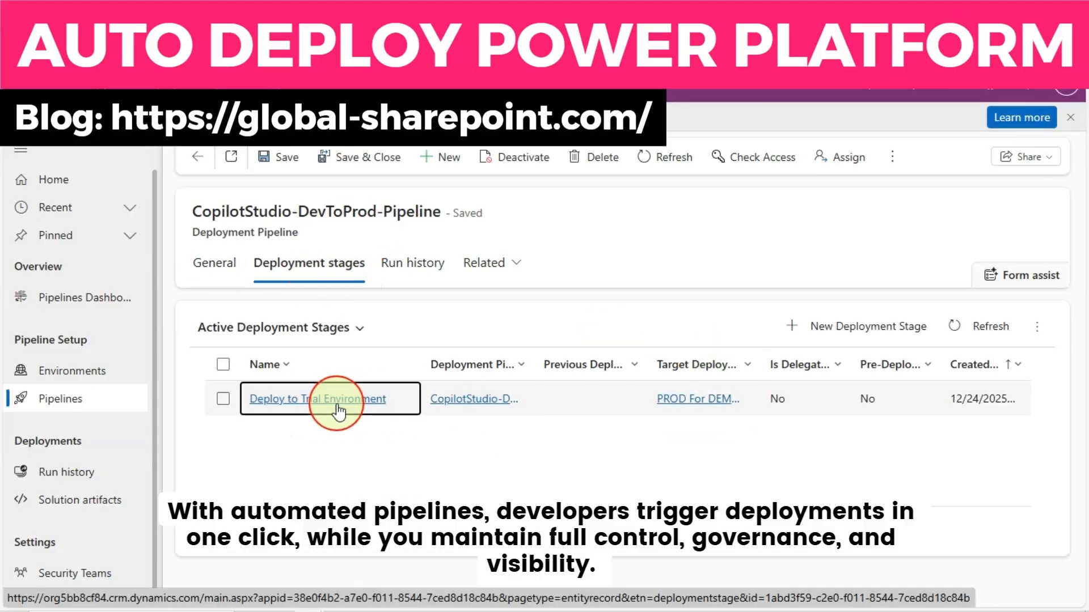
left_click(339, 411)
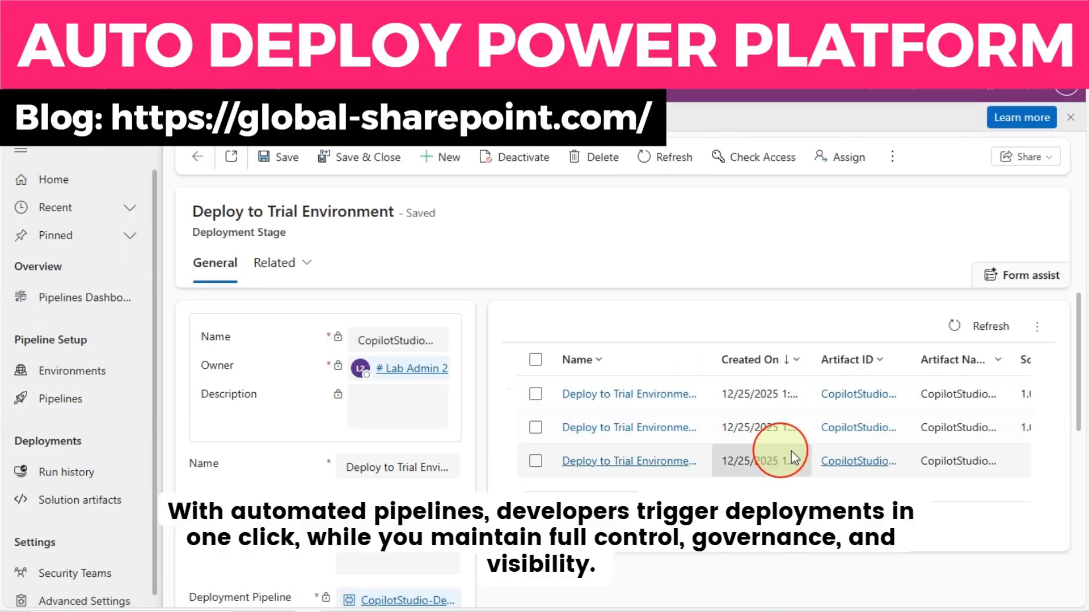
scroll(461, 471, "down", 2)
scroll(456, 467, "down", 2)
scroll(434, 420, "up", 4)
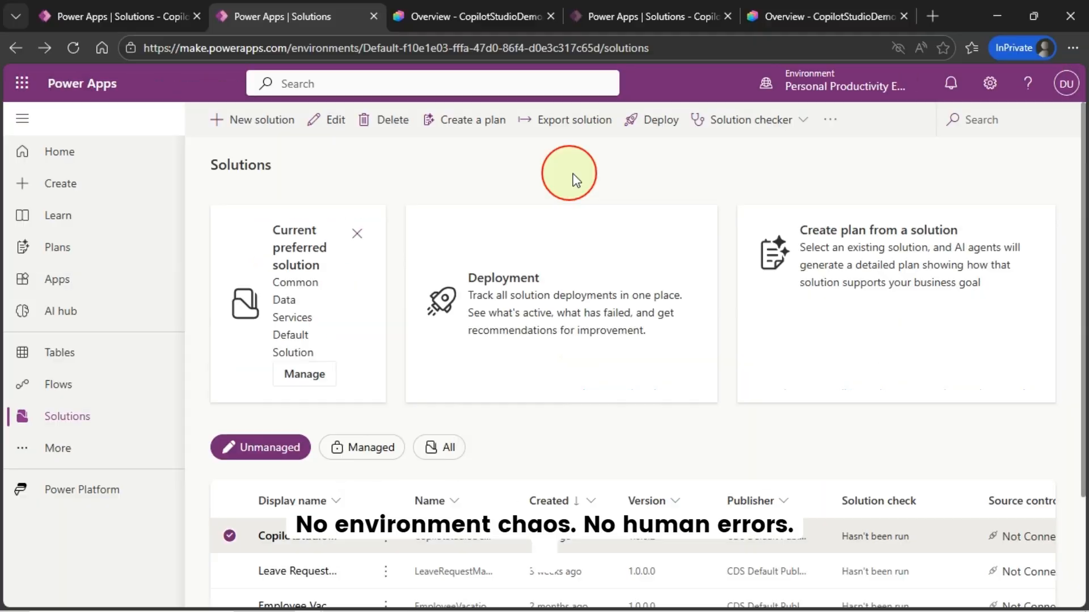
Step: Switch to Power Apps, open the deployment pipelines for the selected solution and choose the CopilotStudio-DevToProd-Pipeline
left_click(652, 121)
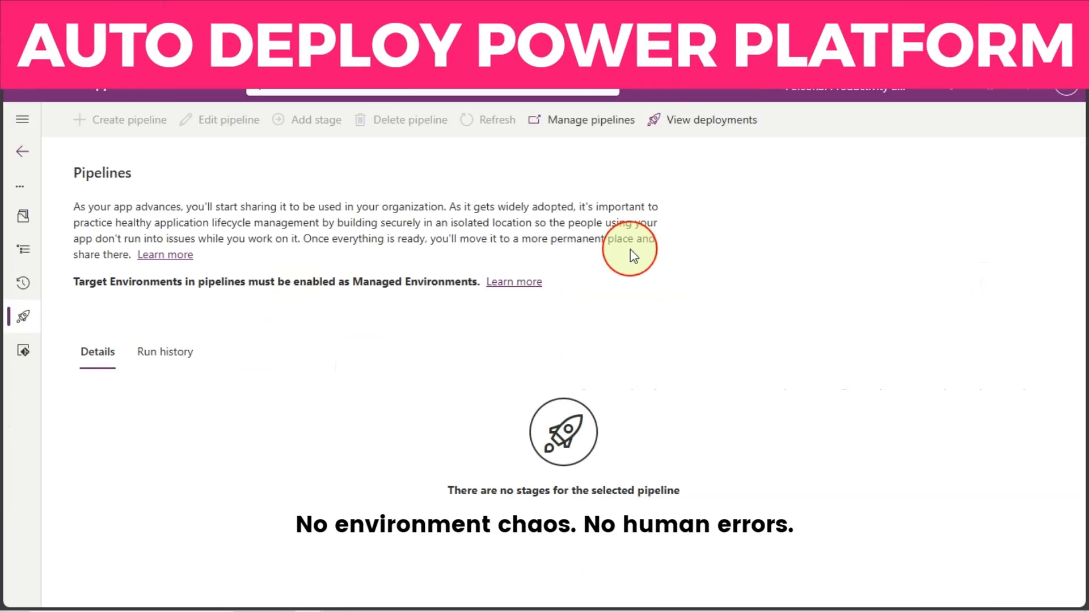
left_click(225, 373)
left_click(204, 389)
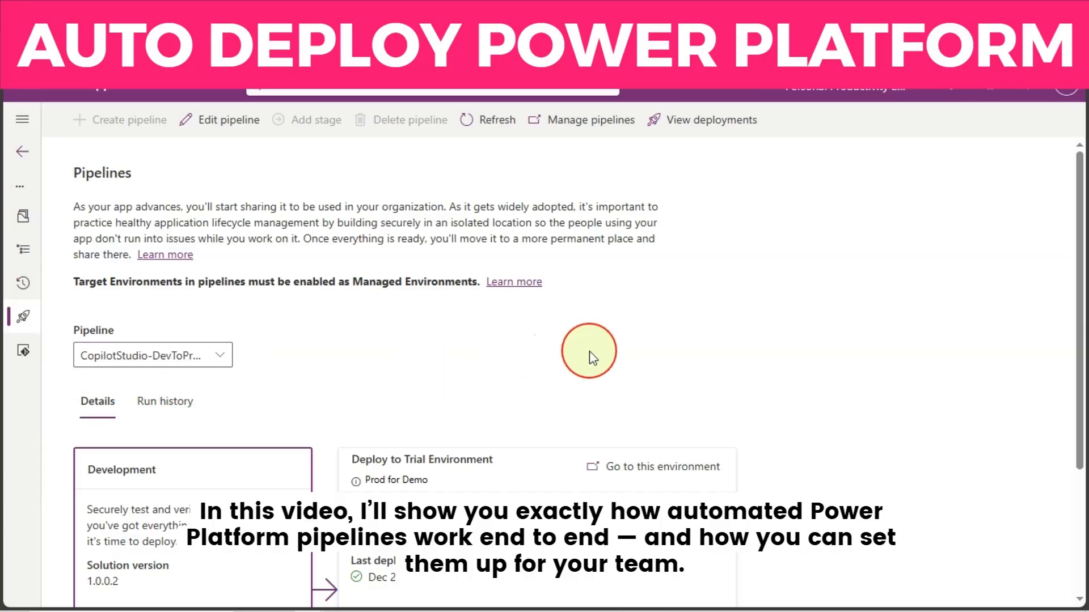
scroll(714, 416, "down", 3)
left_click(691, 541)
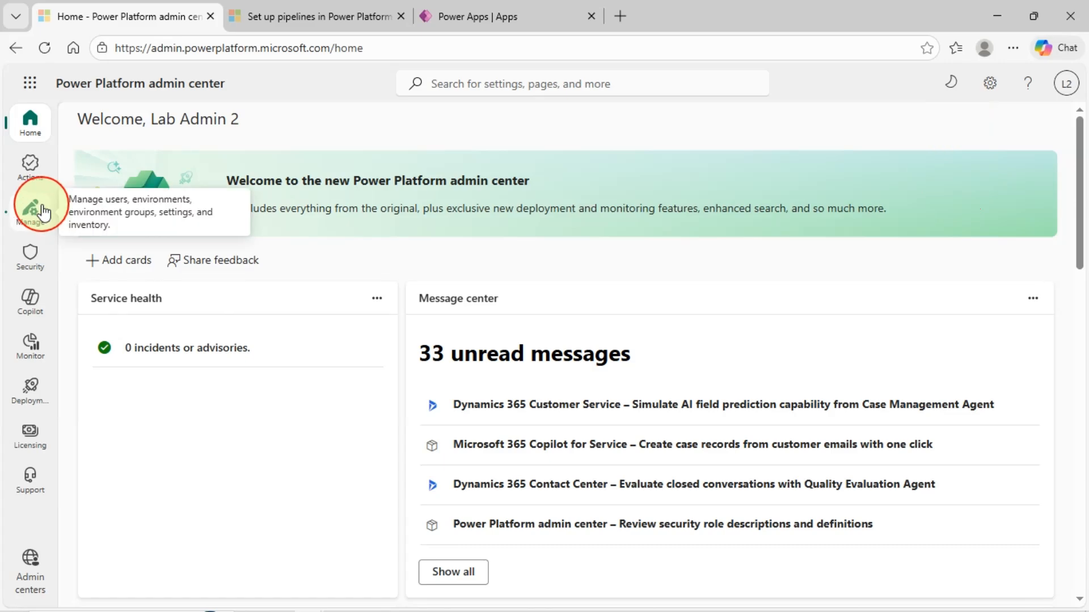
Step: Switch to the Power Platform admin center and open the list of environments to examine the default and trial environments
left_click(34, 210)
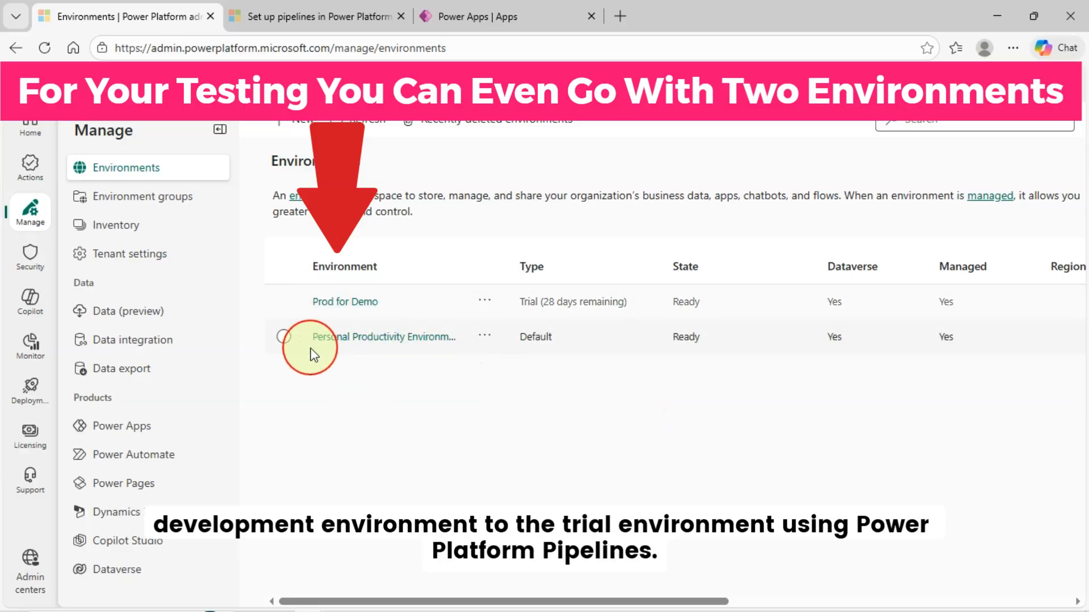
left_click(284, 337)
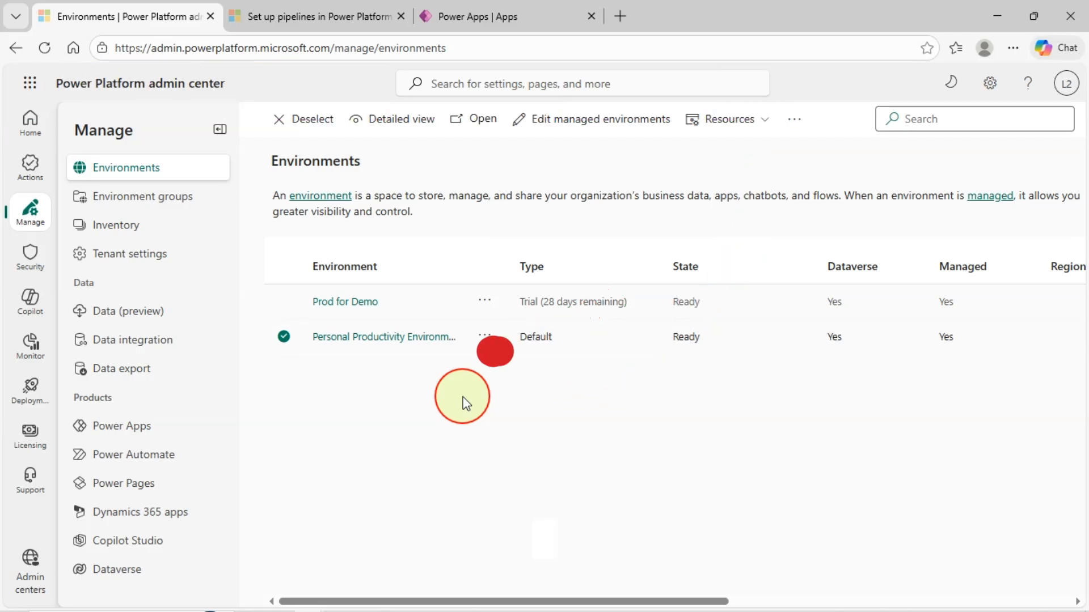
left_click(287, 302)
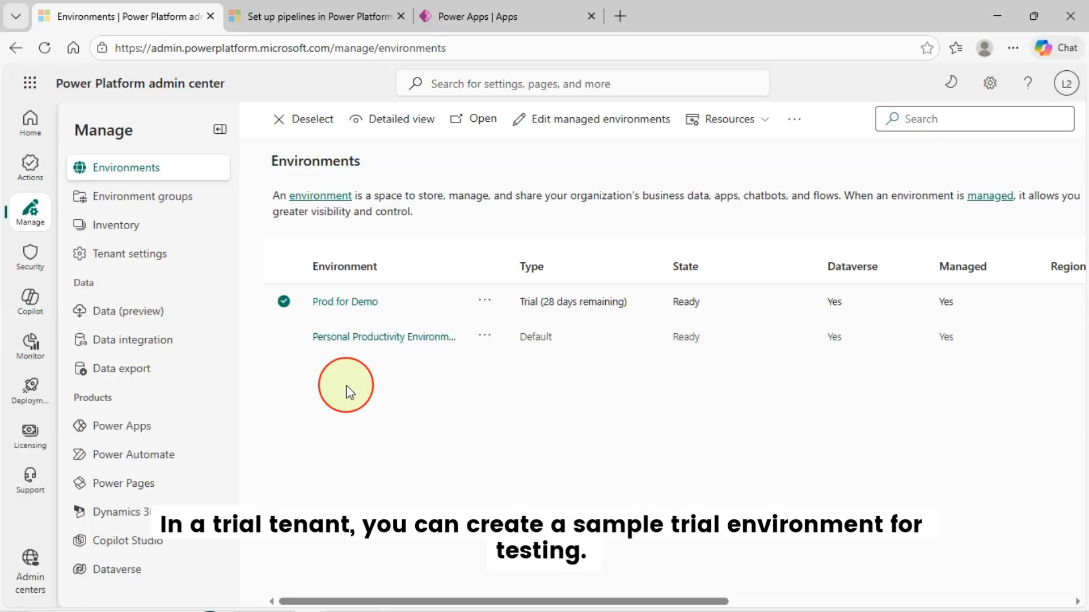
left_click(284, 301)
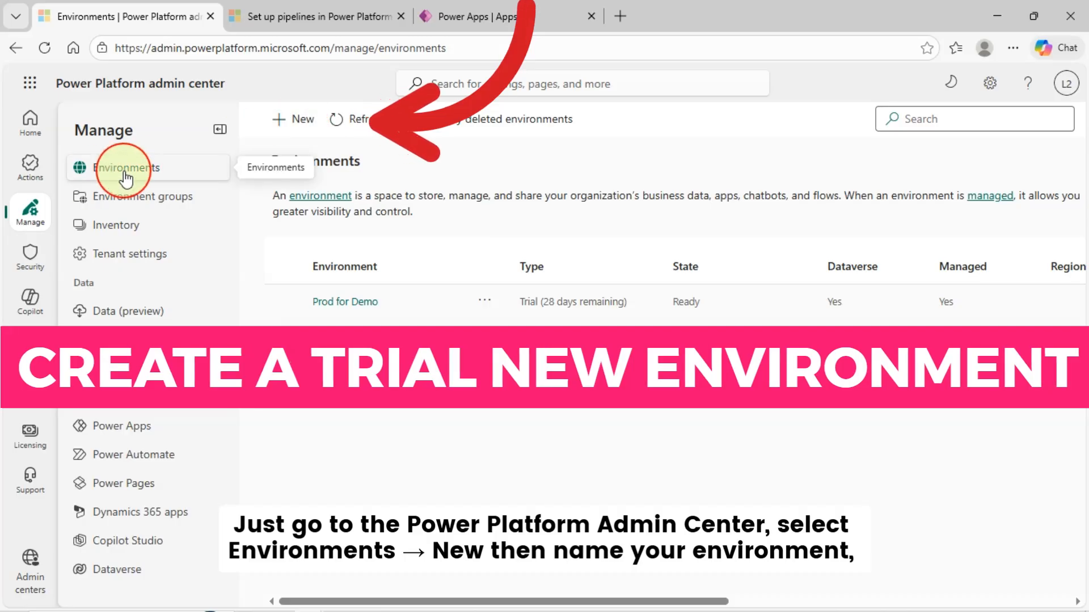
left_click(304, 120)
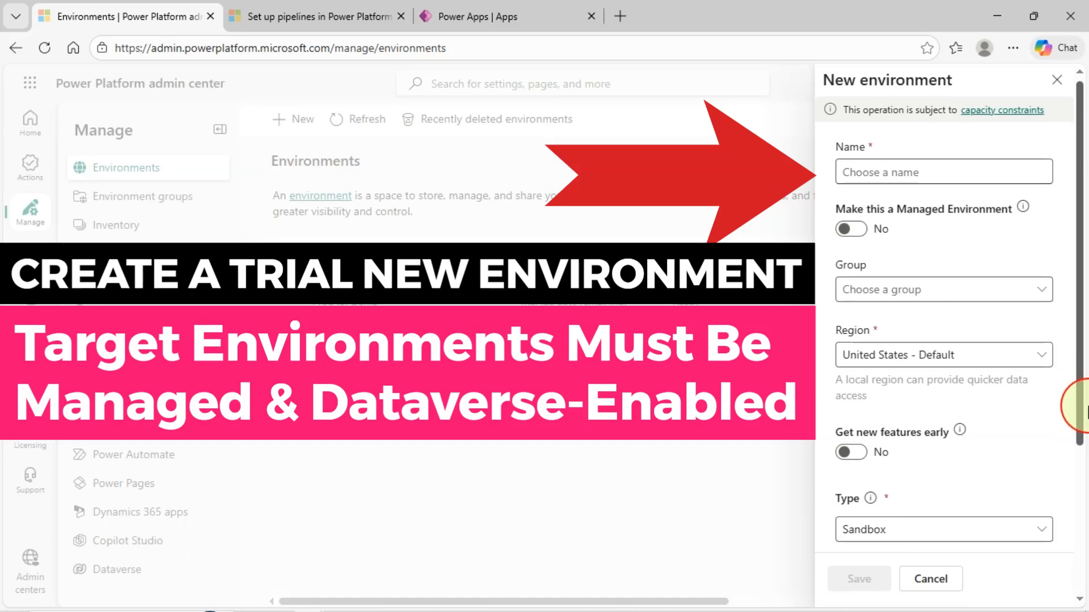
scroll(1080, 408, "down", 2)
scroll(1084, 419, "down", 2)
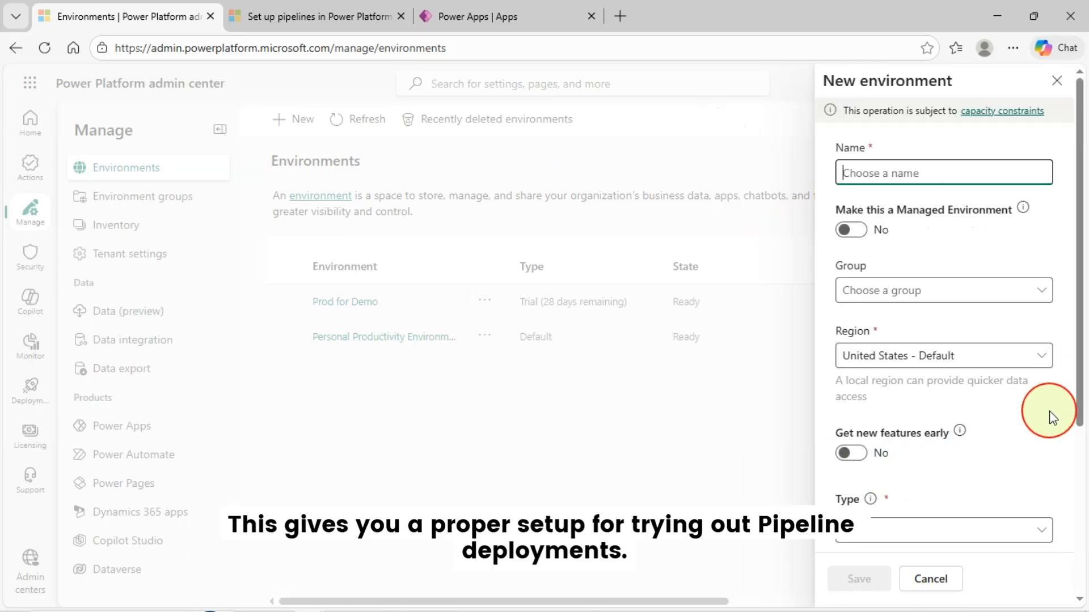
left_click(859, 231)
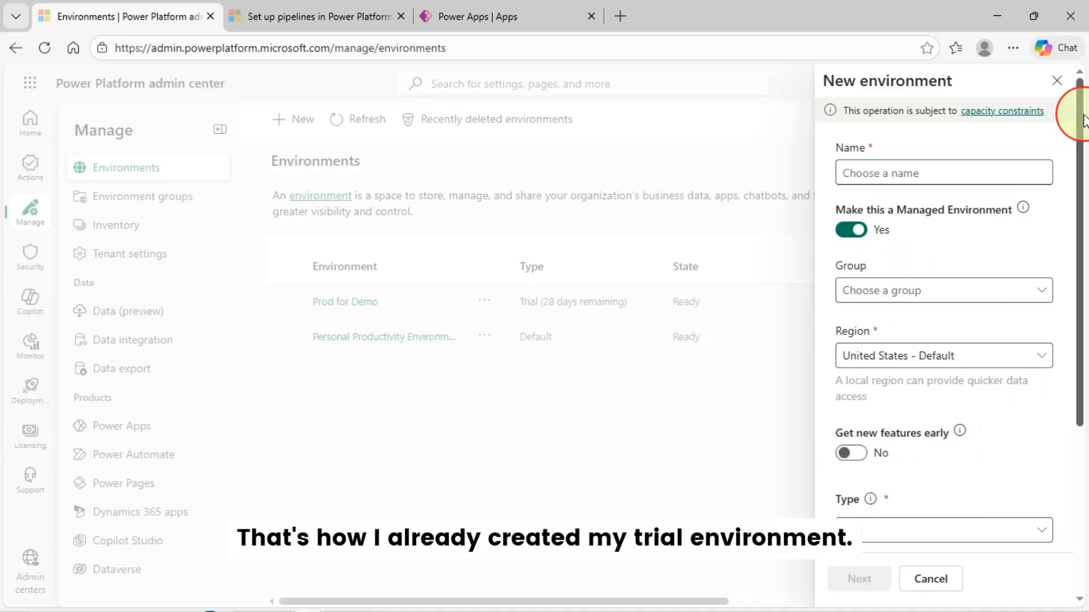
left_click(1057, 82)
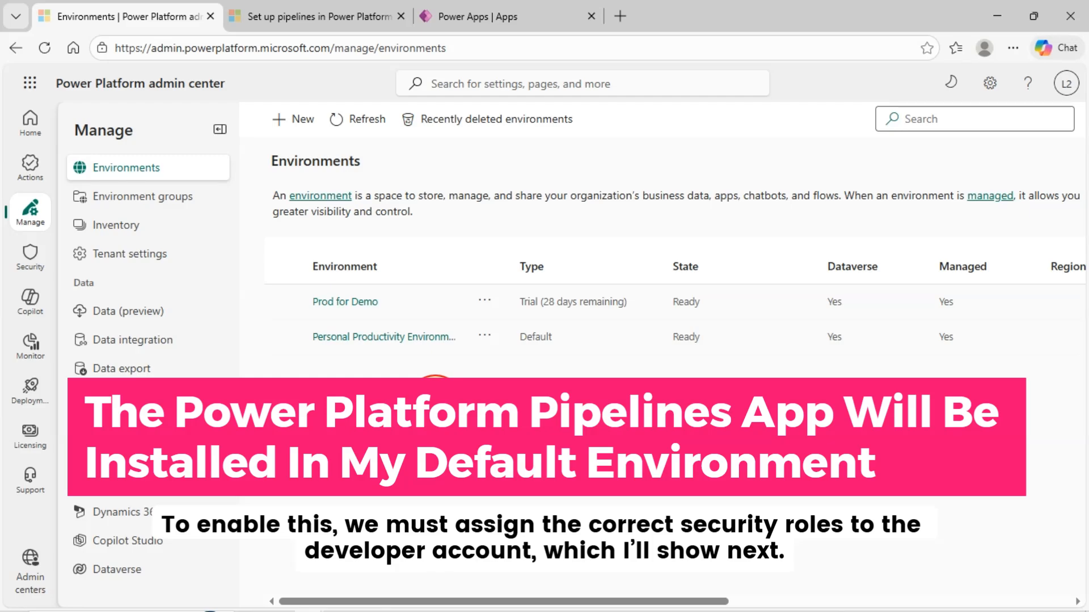
left_click(284, 337)
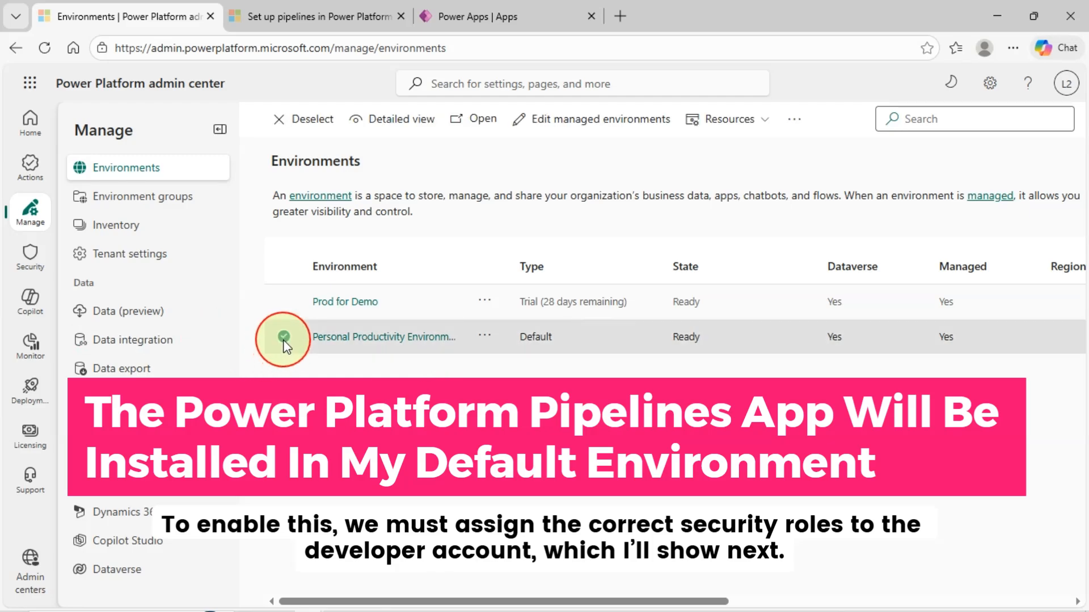
left_click(284, 337)
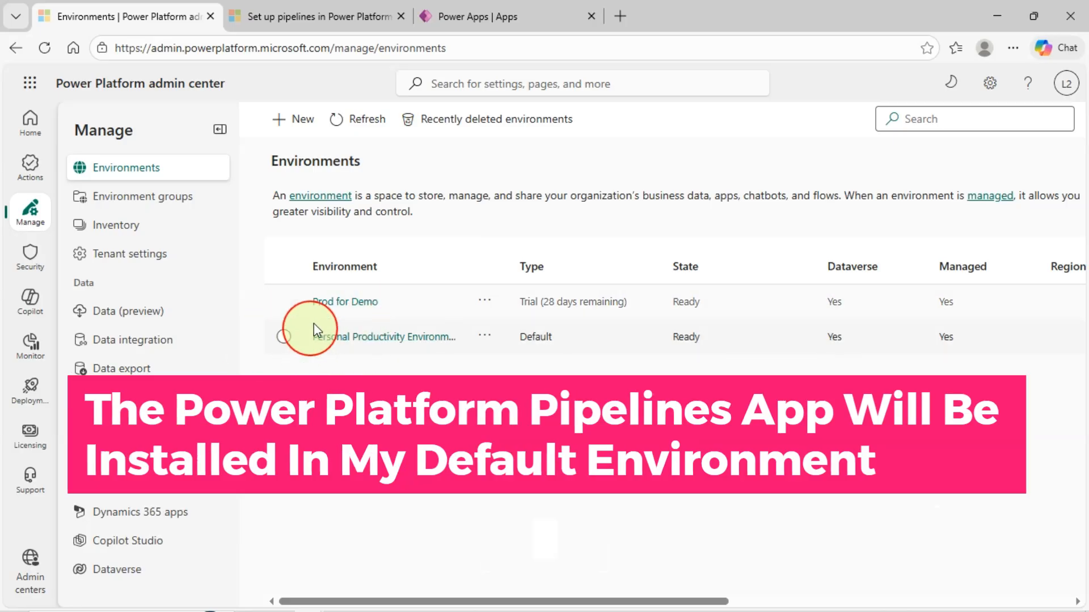
left_click(286, 304)
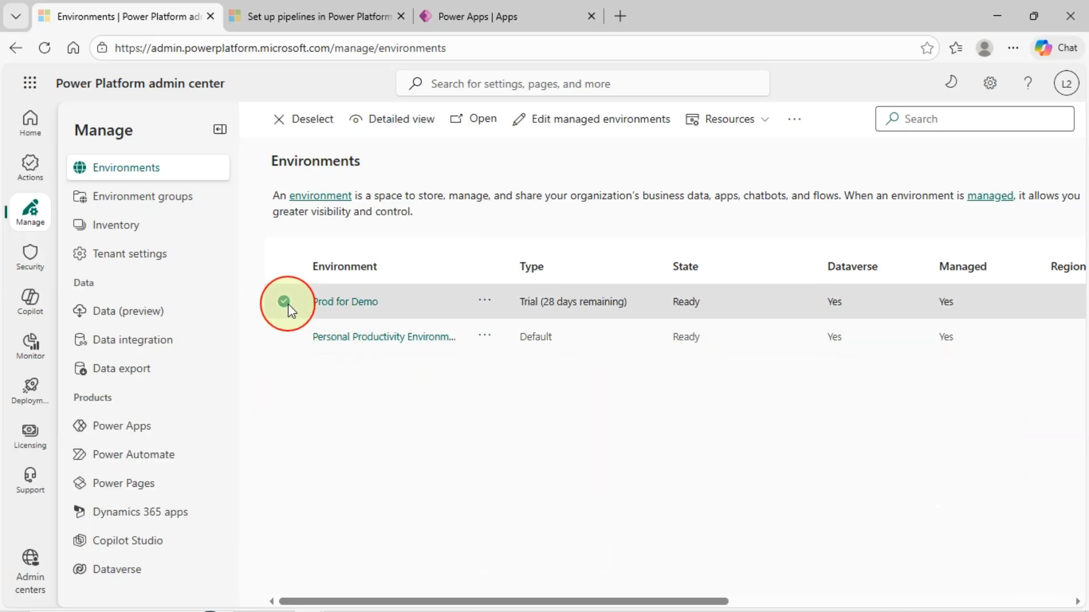
left_click(287, 305)
left_click(284, 341)
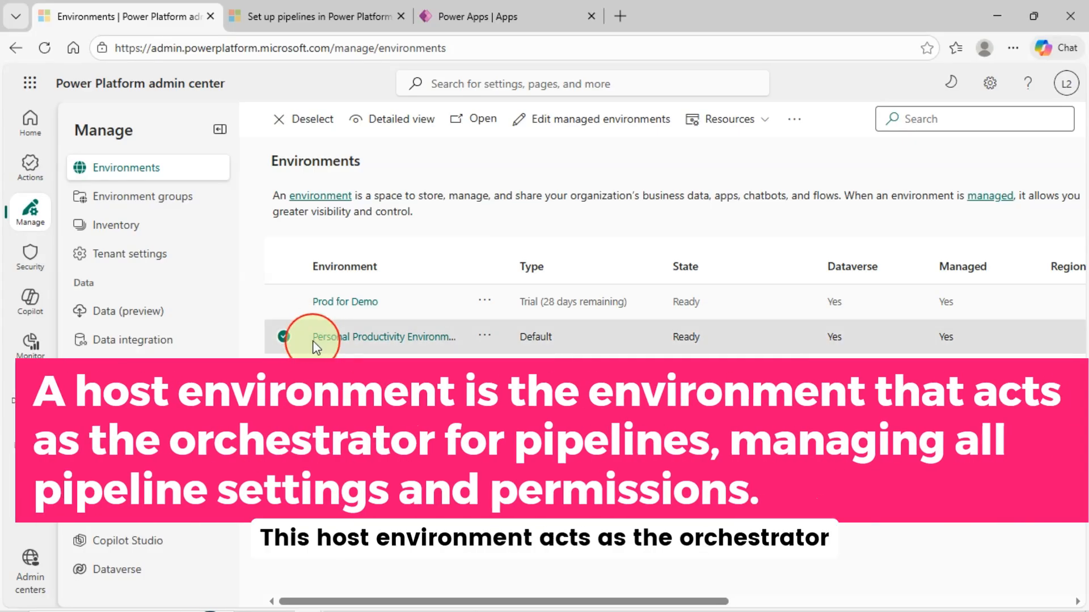
left_click(283, 337)
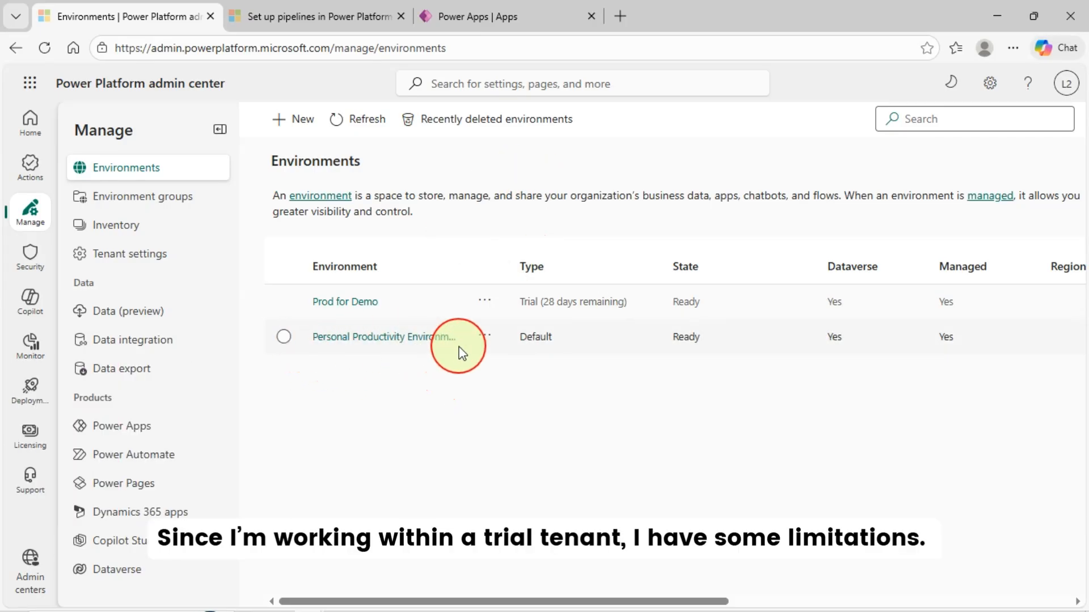
left_click(283, 338)
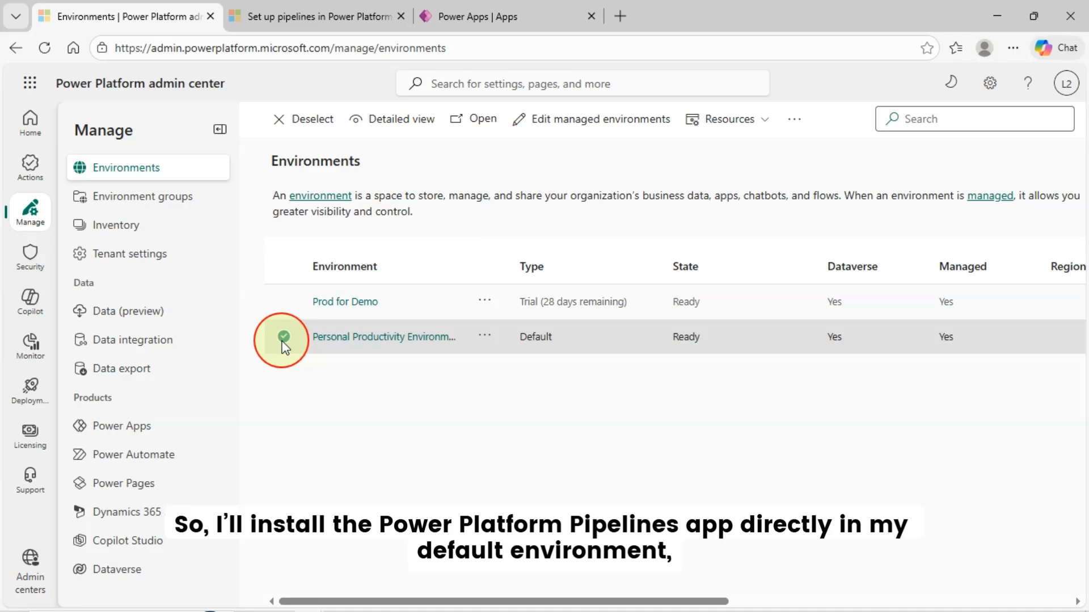
left_click(283, 338)
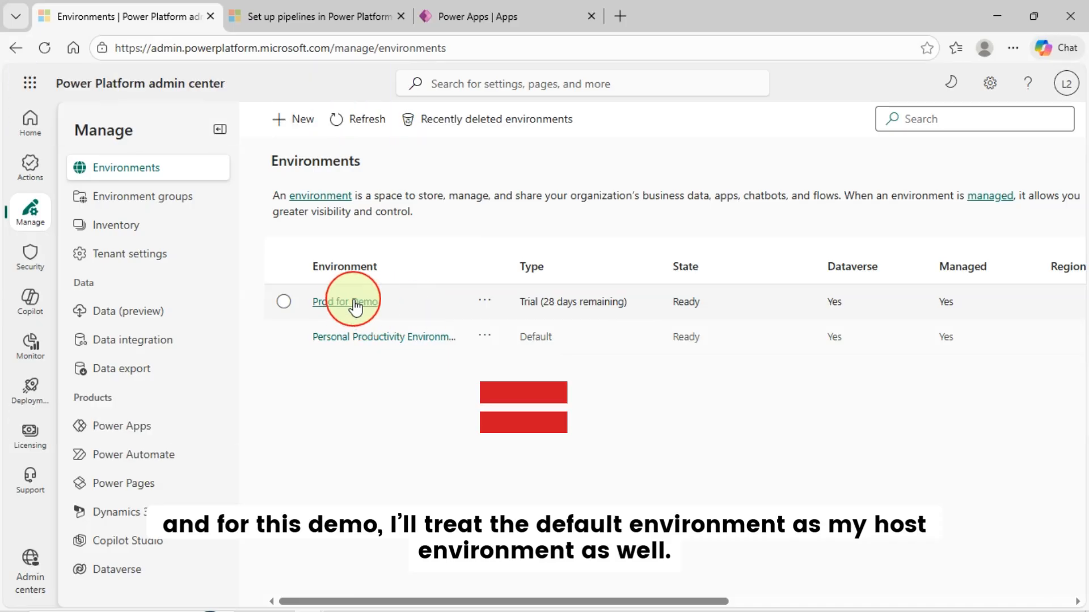
left_click(284, 301)
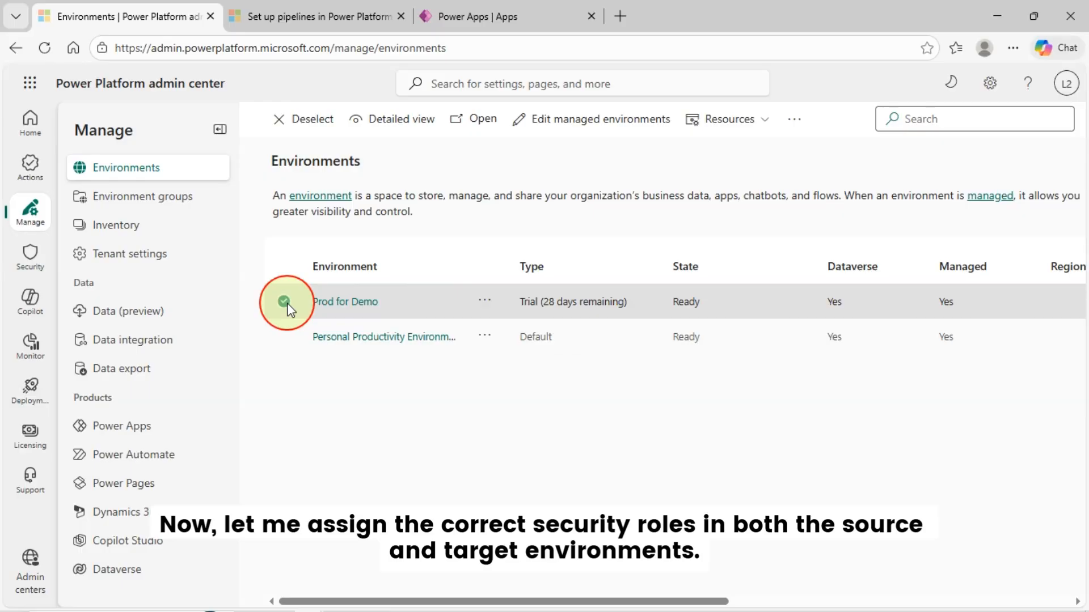
left_click(489, 301)
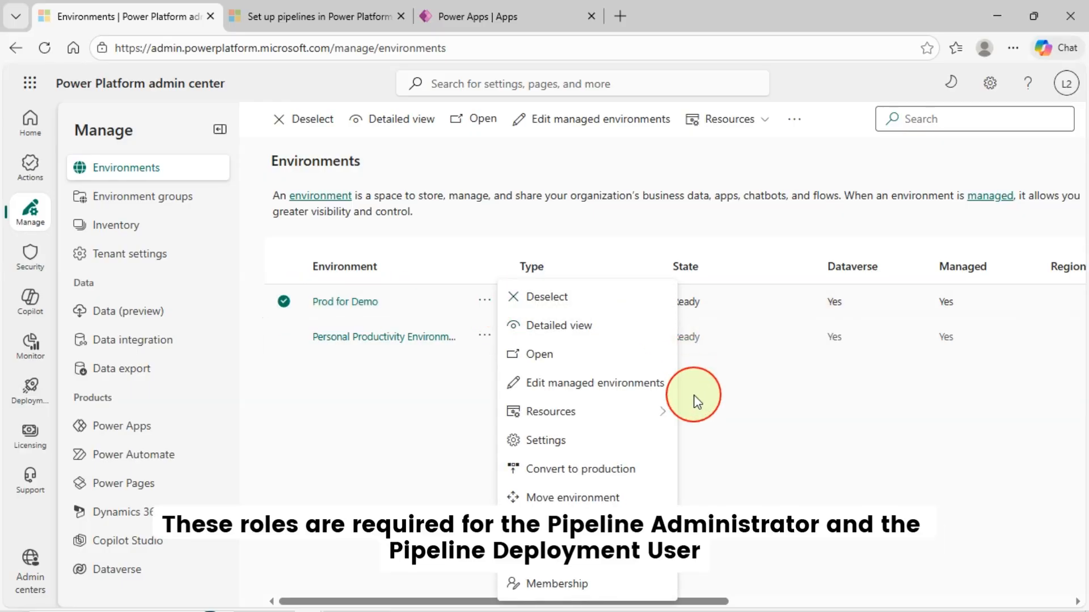
left_click(352, 445)
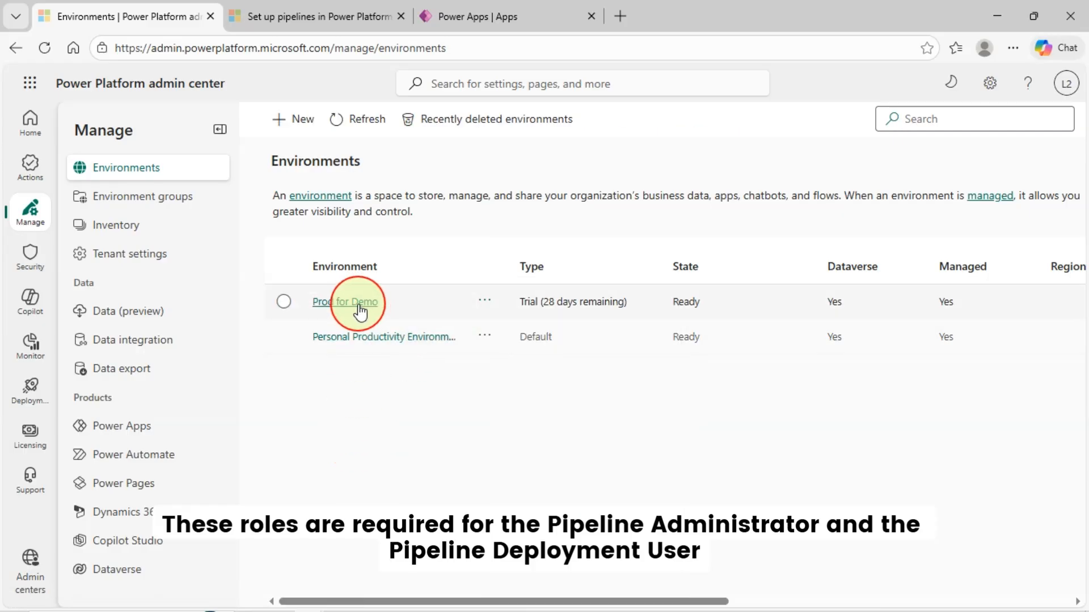
Step: Open the Prod for Demo environment's settings and show its users under Users + permissions
left_click(357, 302)
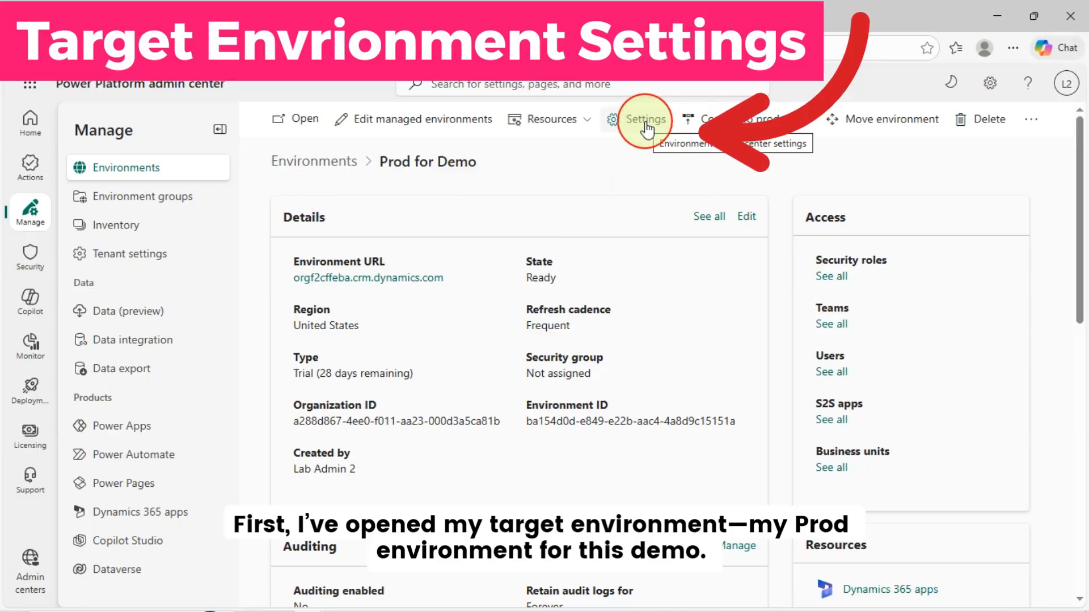
left_click(646, 124)
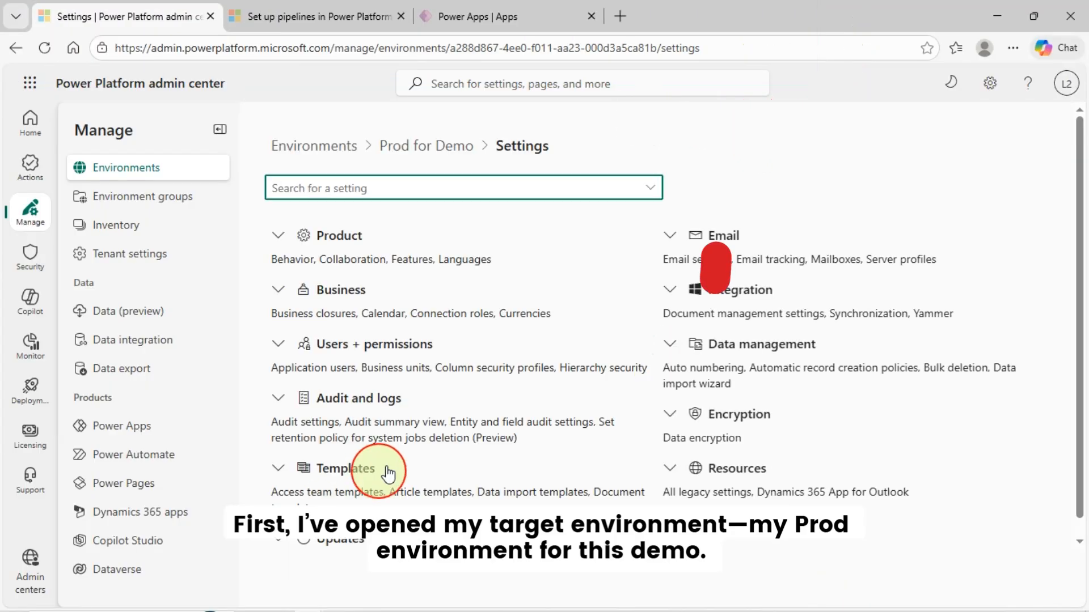
left_click(279, 344)
scroll(409, 437, "down", 2)
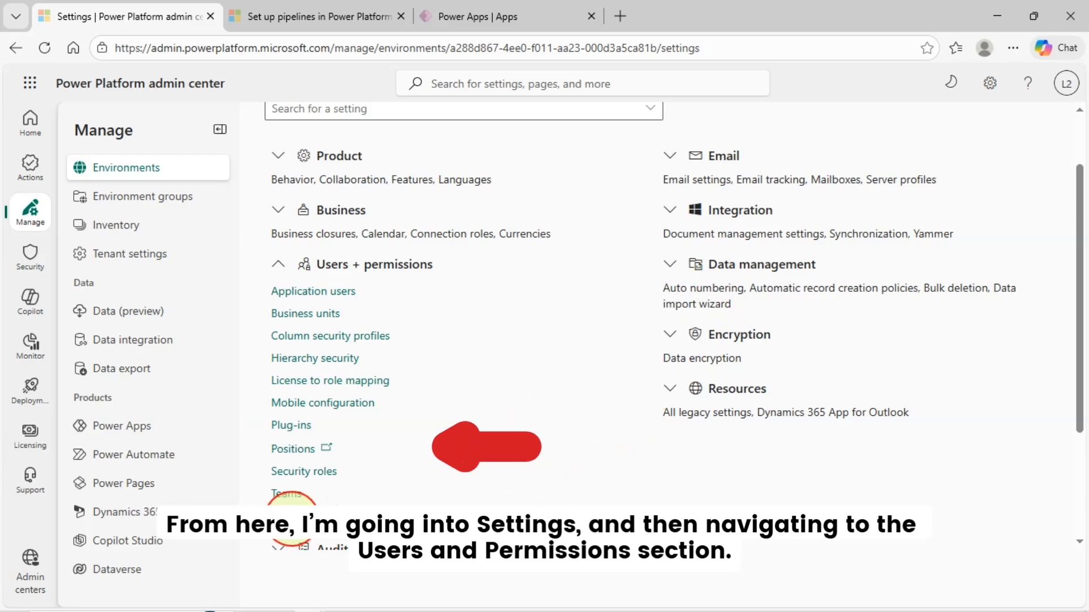
left_click(292, 520)
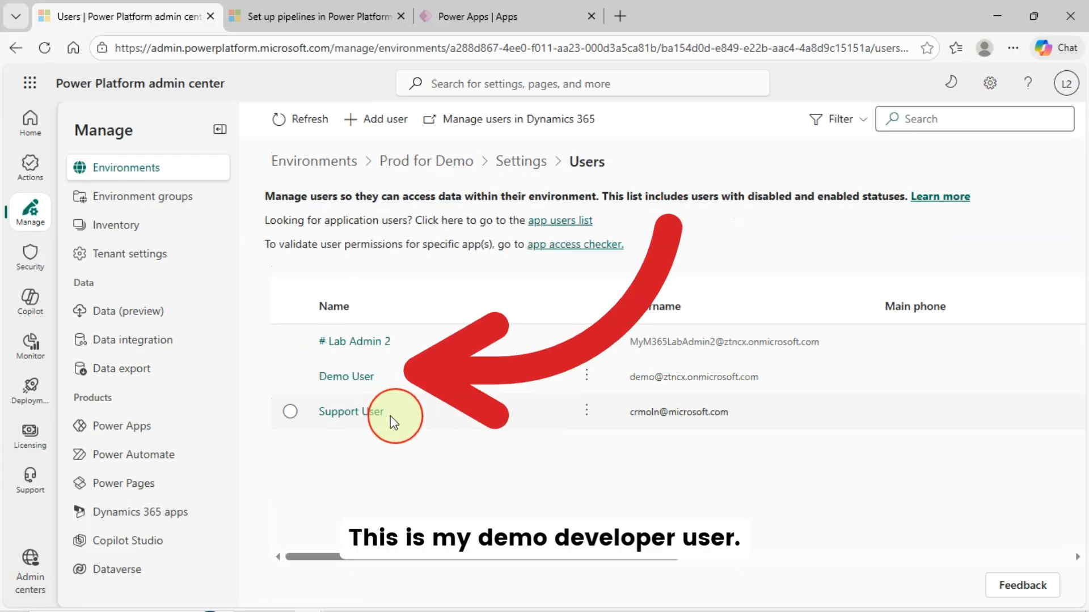
Step: Check that the System Customizer role is selected in the Demo User's security roles for Prod for Demo, and close them without changes
left_click(290, 377)
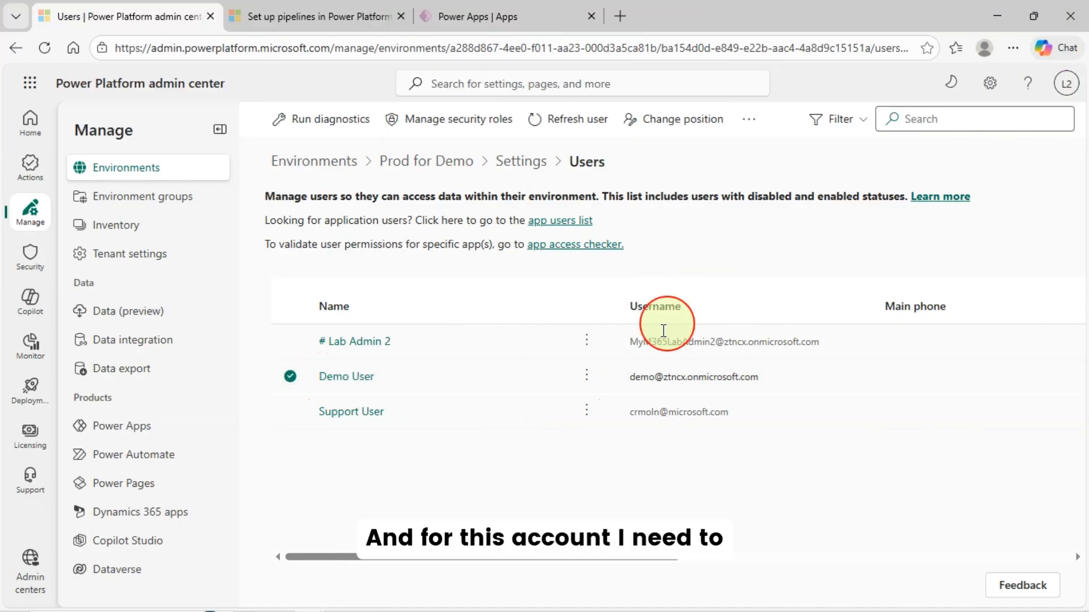
left_click(586, 378)
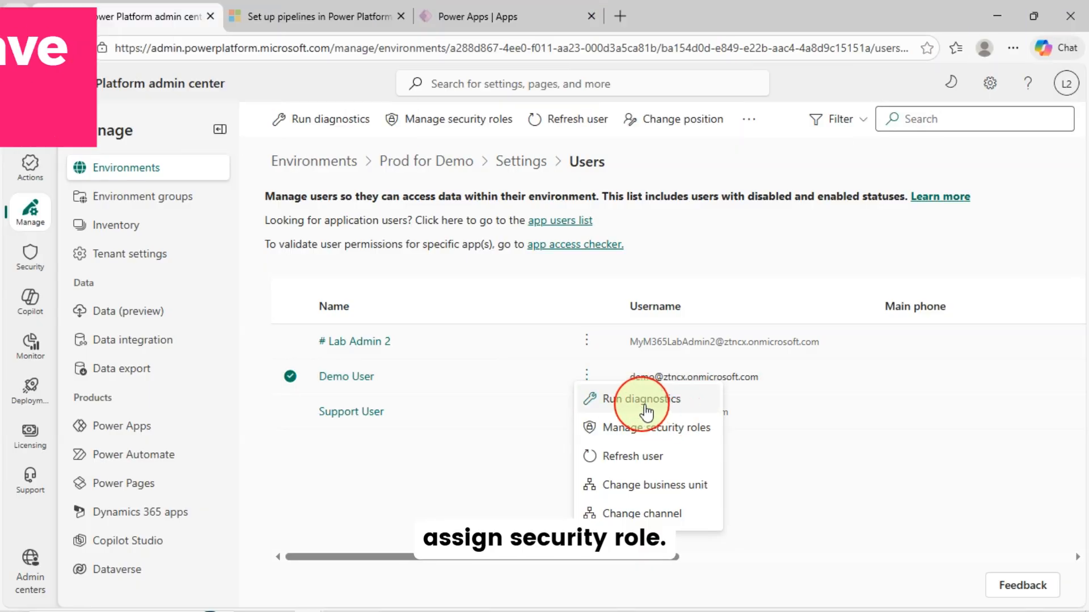
left_click(669, 436)
scroll(855, 386, "down", 4)
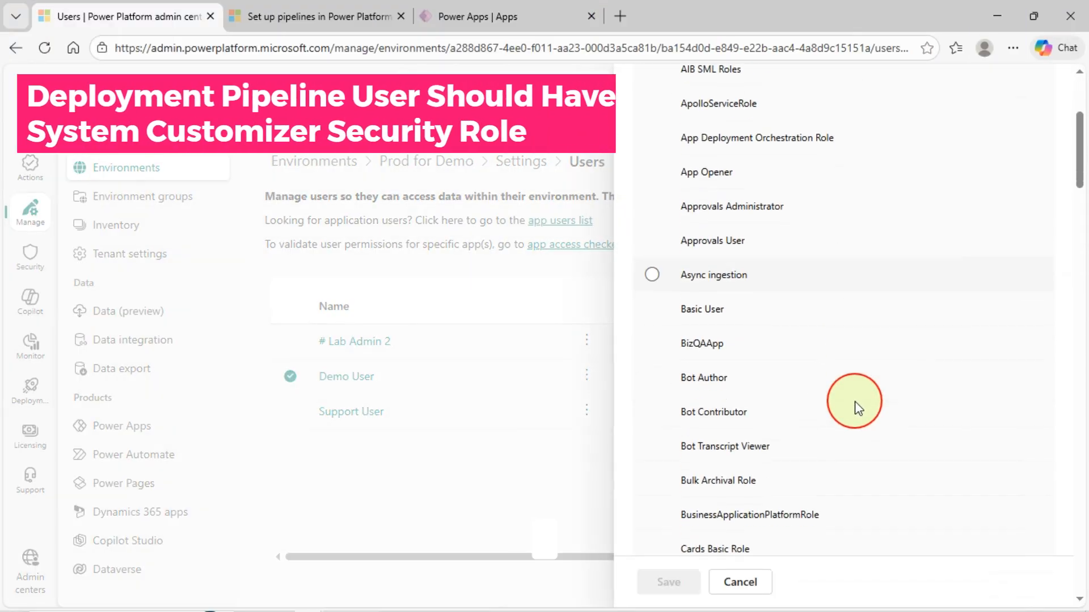
scroll(857, 408, "down", 20)
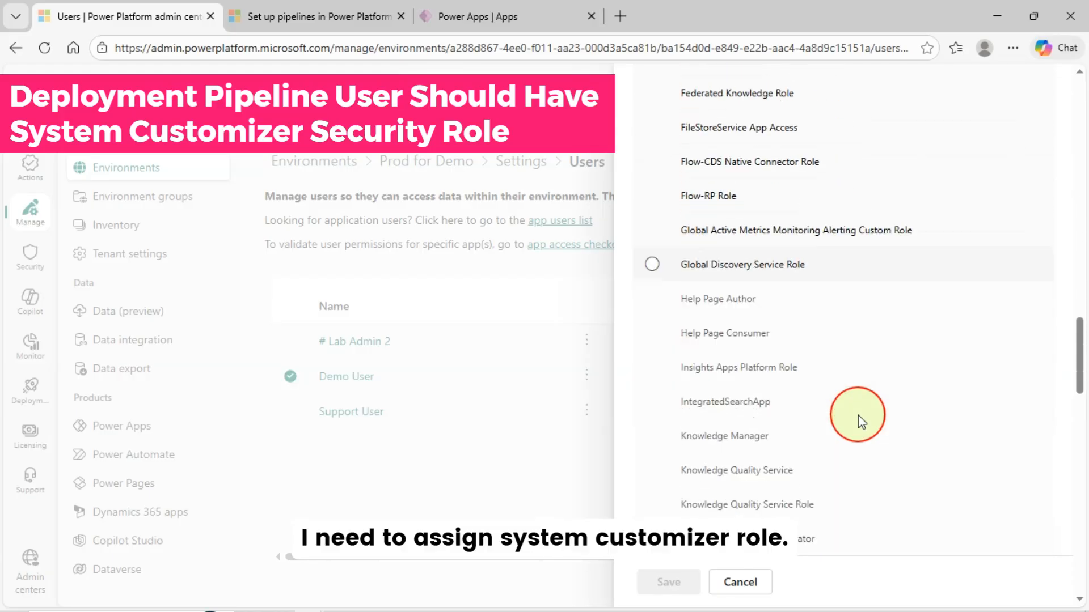
scroll(858, 415, "down", 15)
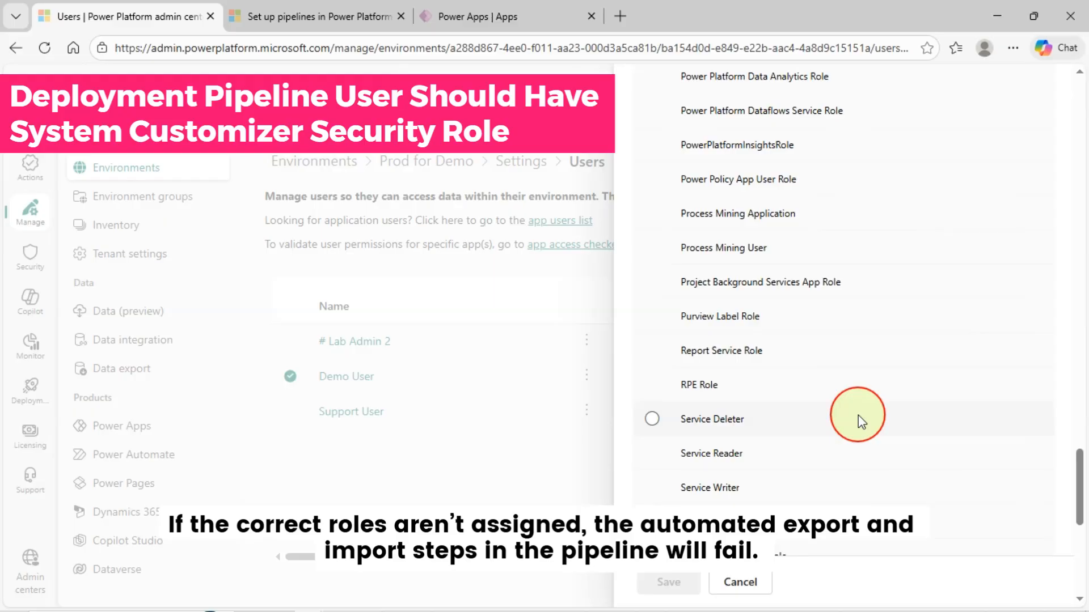
scroll(858, 415, "down", 8)
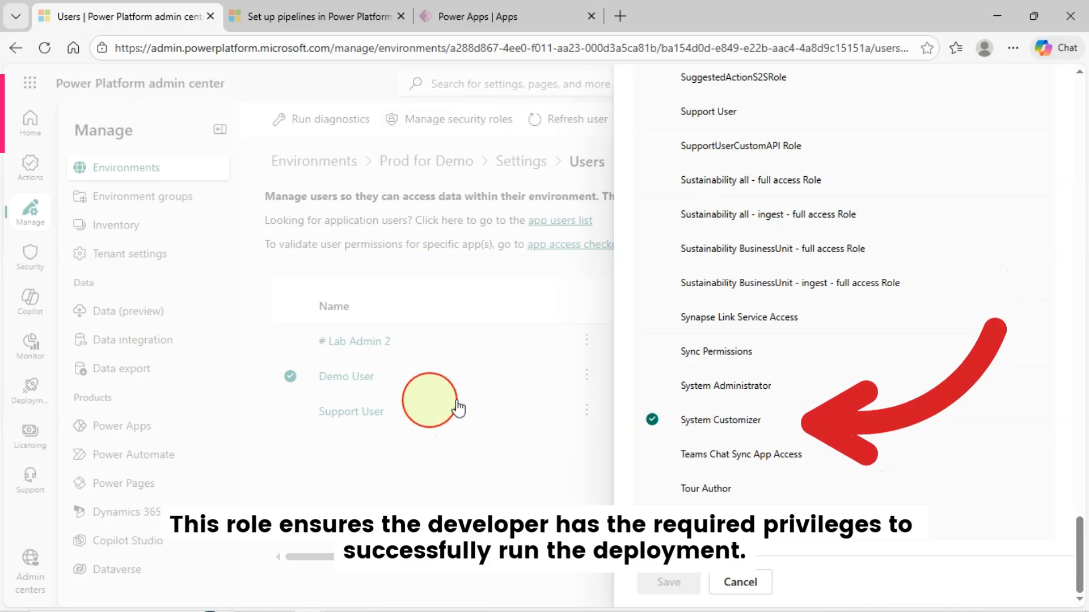
left_click(735, 583)
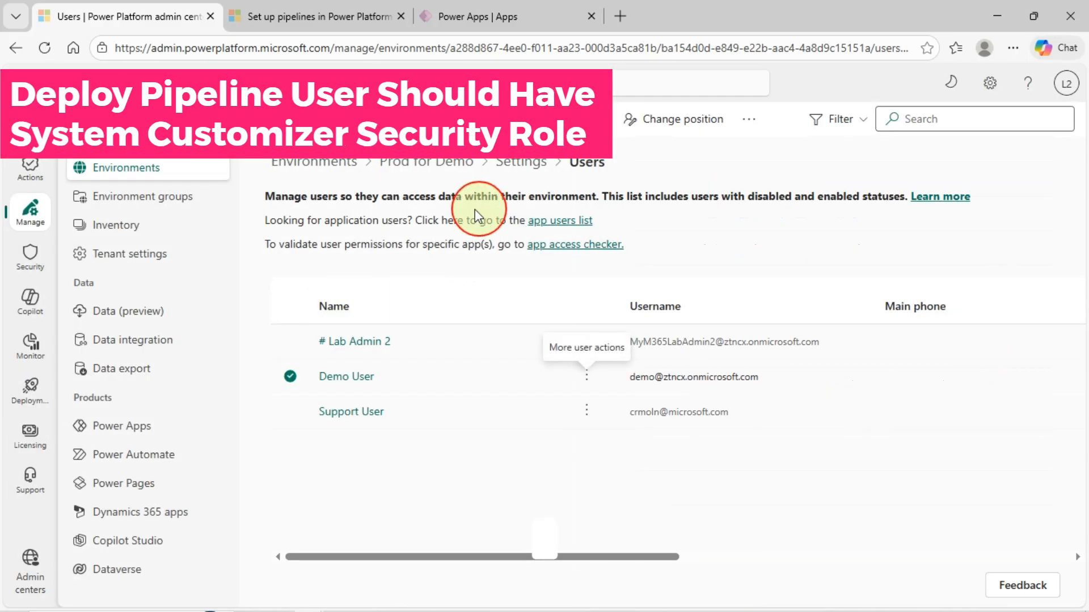
Step: Open the Personal Productivity Environment's settings and show its users under Users + permissions
left_click(340, 165)
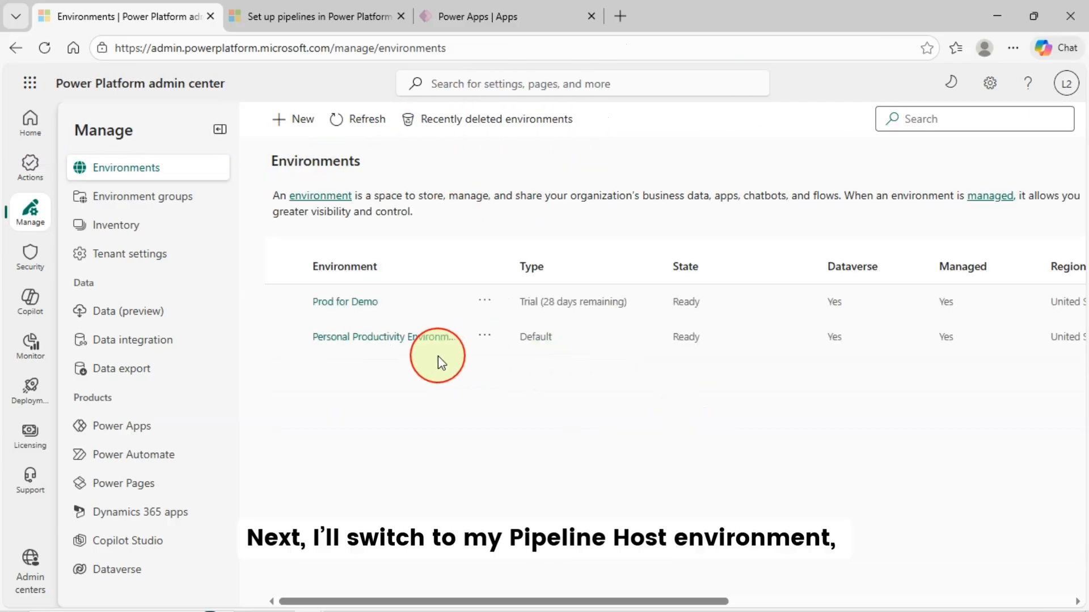
left_click(284, 337)
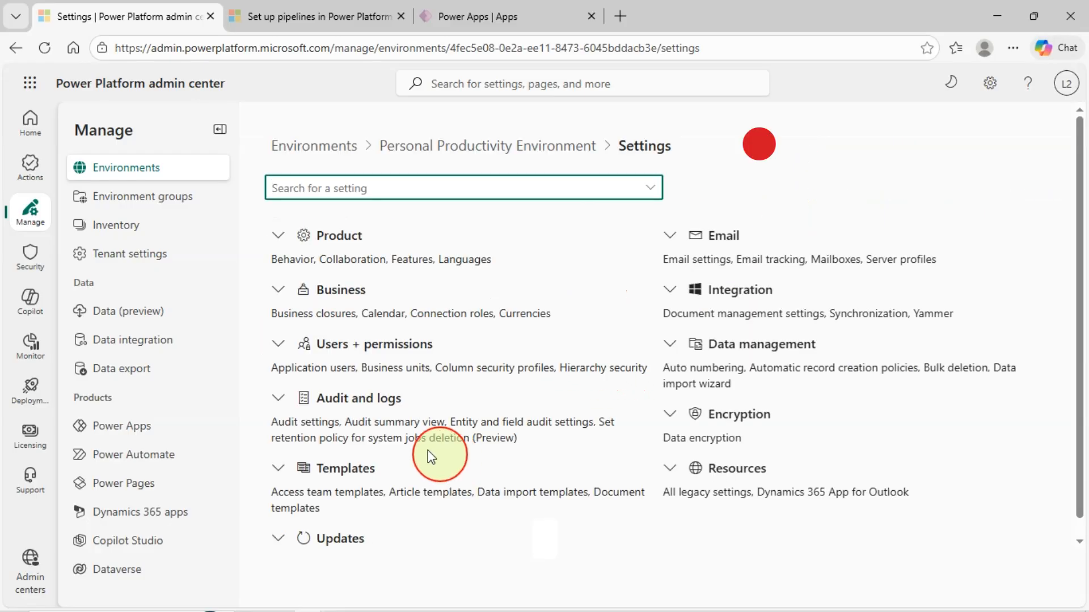
left_click(278, 346)
scroll(491, 420, "down", 4)
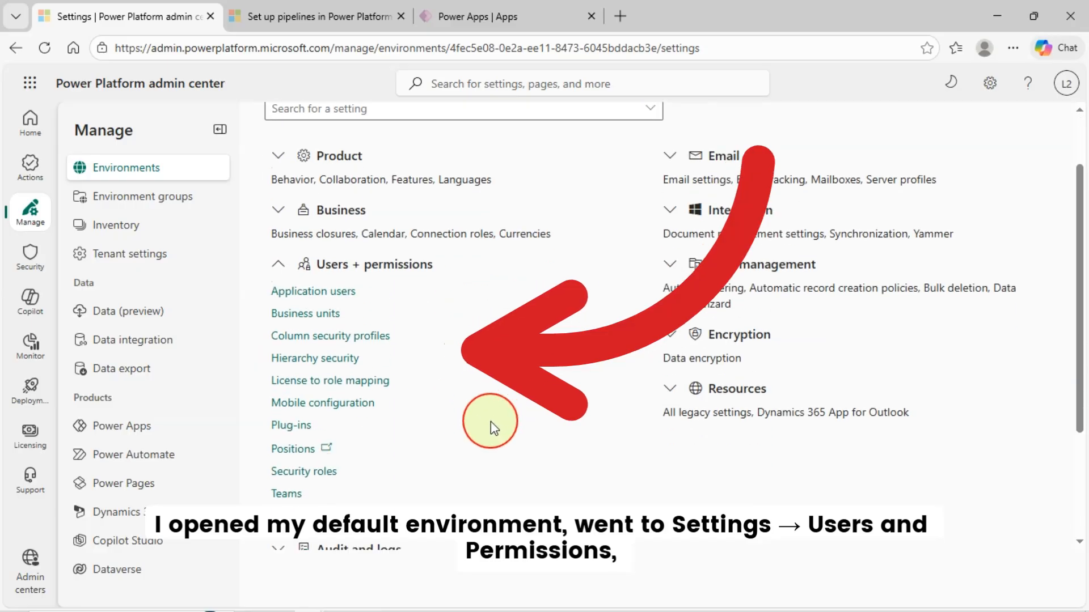
left_click(285, 357)
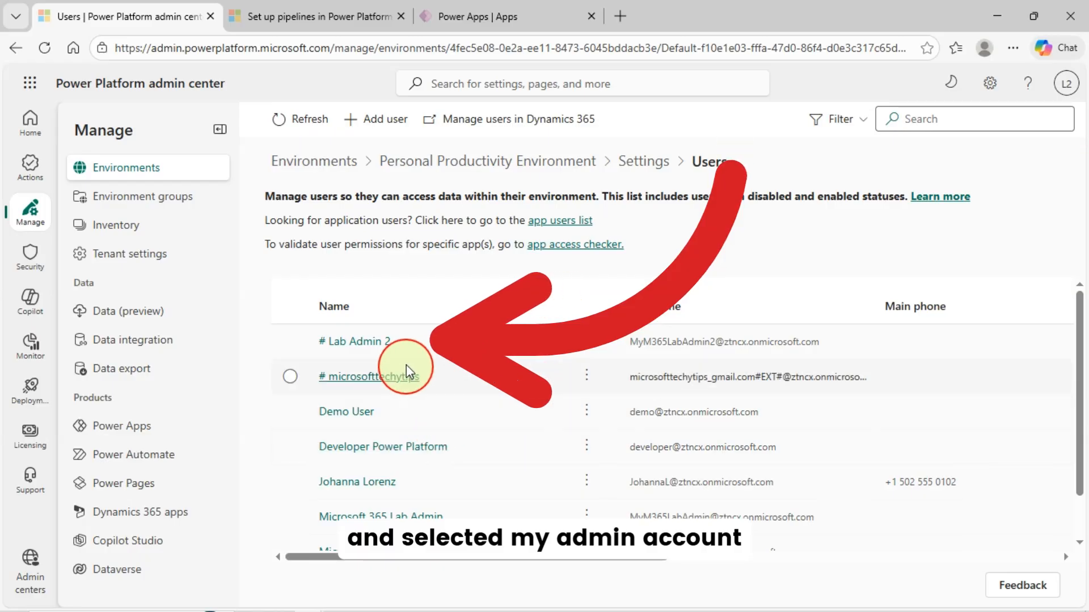
Step: Check the admin account's security roles for Deployment Pipeline Administrator, close them without changes and deselect the account
left_click(291, 341)
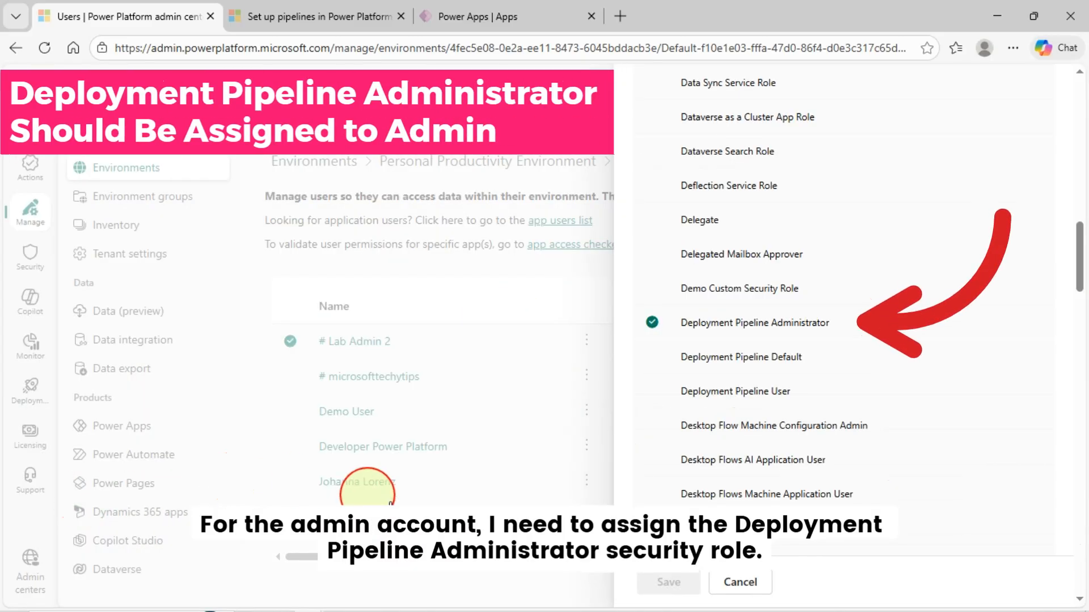
left_click(740, 583)
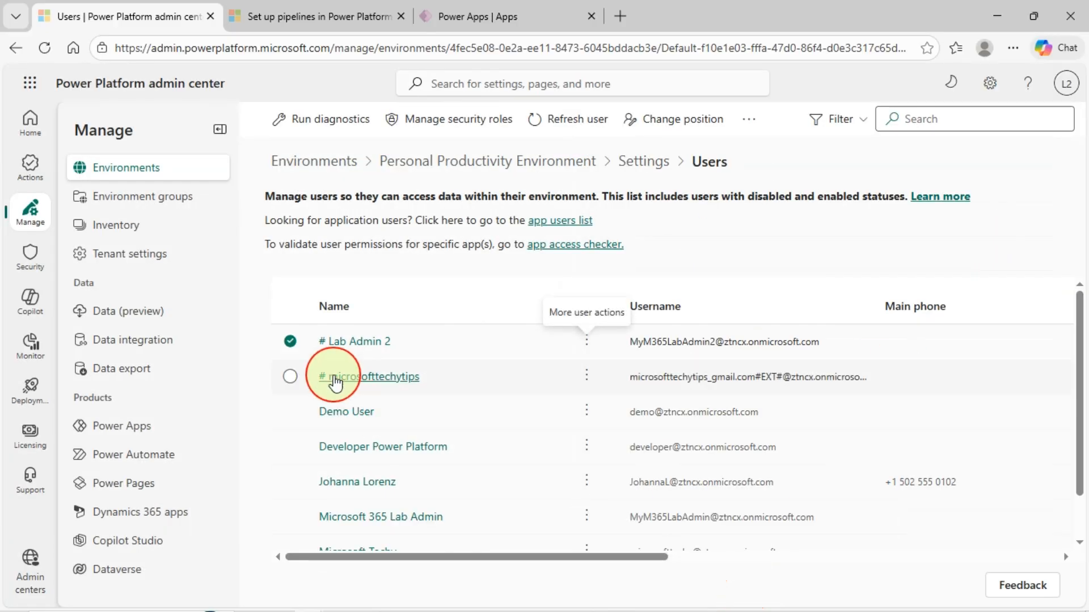
left_click(291, 341)
Step: Check the Demo User's security roles in the Personal Productivity Environment for Deployment Pipeline User and close them without changes
left_click(291, 412)
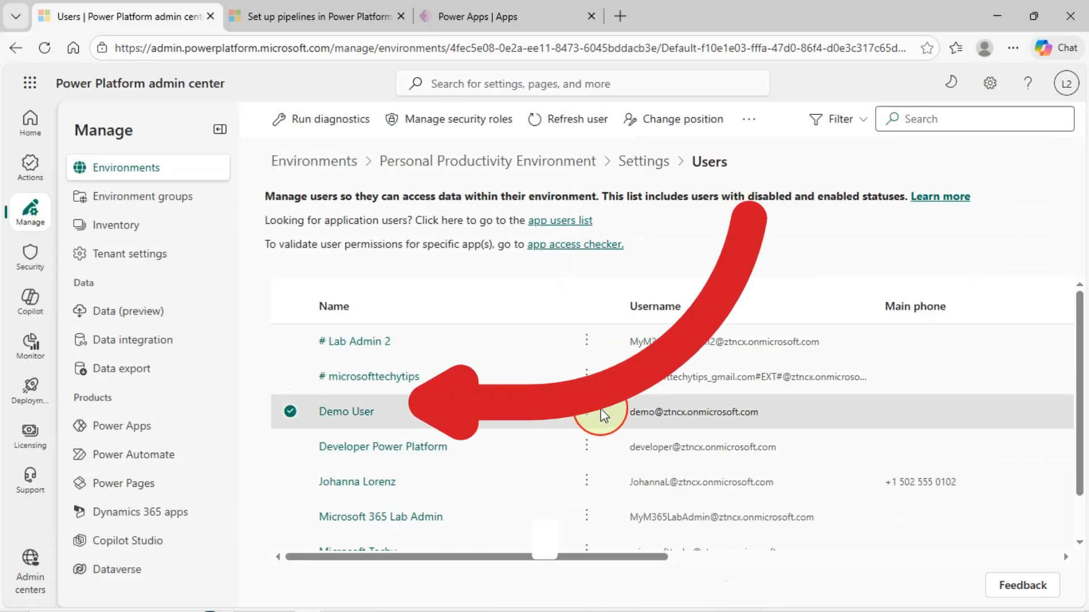
left_click(587, 418)
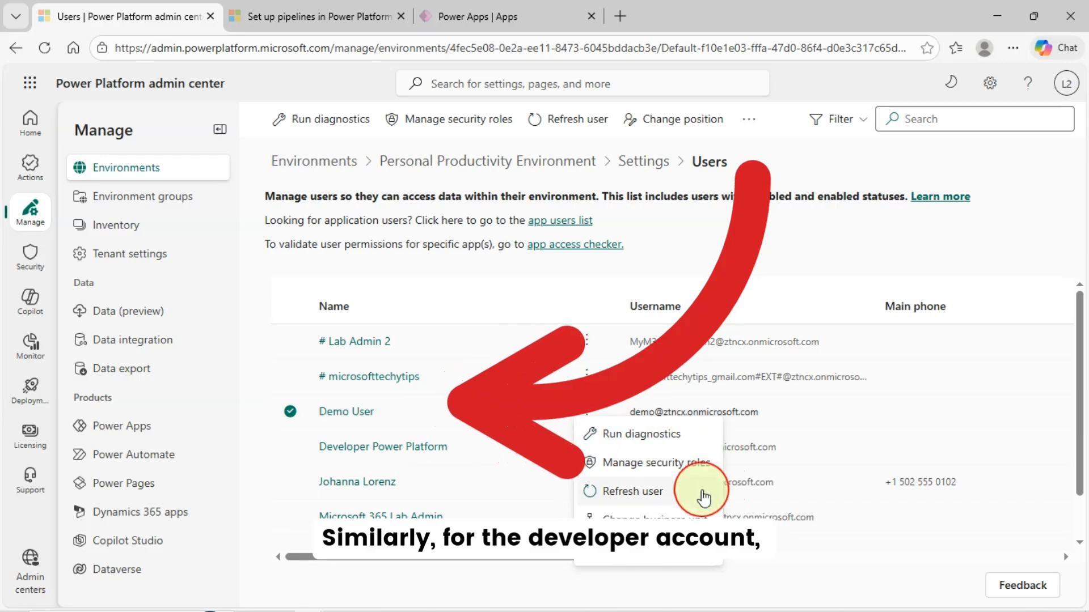
left_click(688, 462)
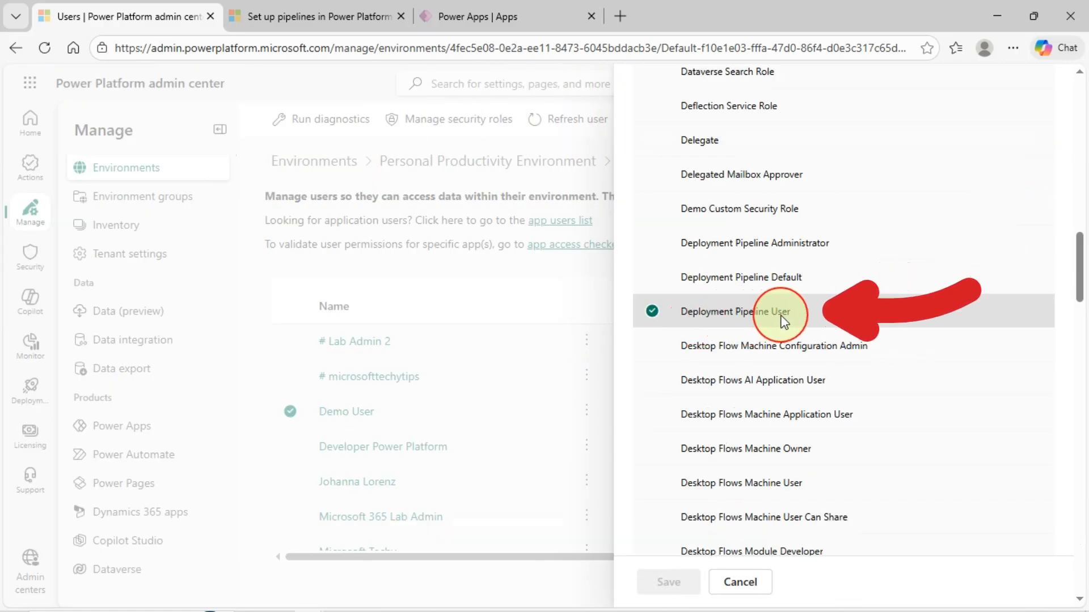
left_click(756, 590)
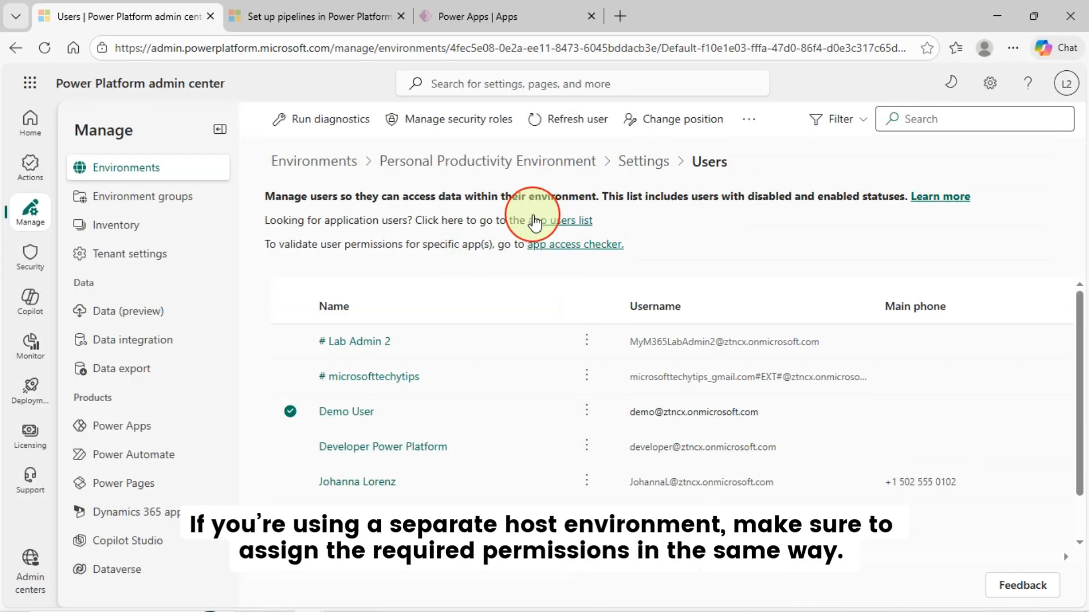
Step: Return to the environments list, open the tenant's Dynamics 365 apps and search them for "pipeline"
left_click(349, 169)
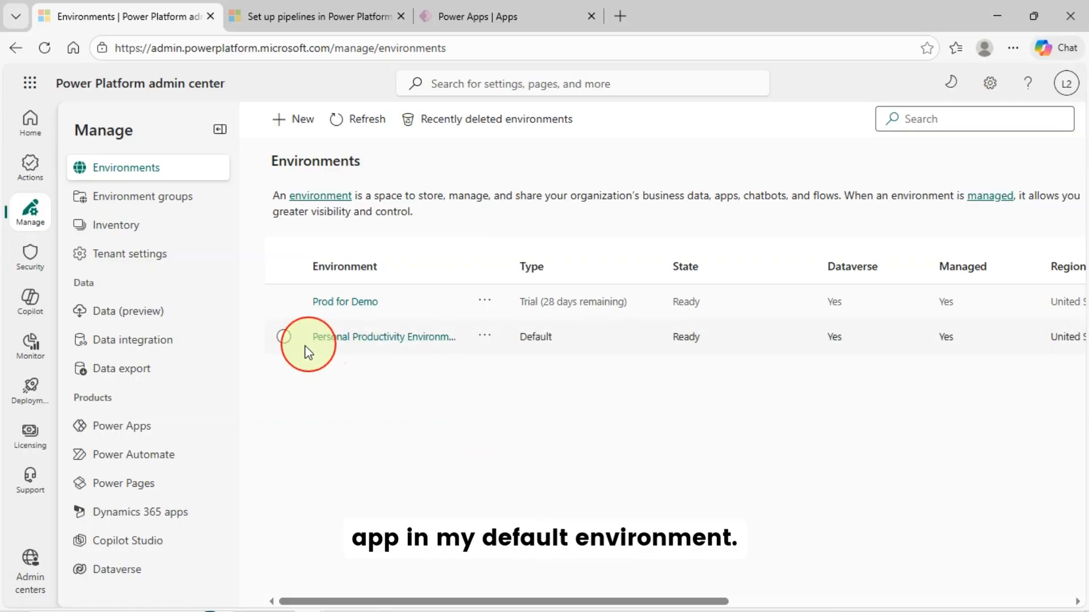
left_click(282, 339)
left_click(119, 174)
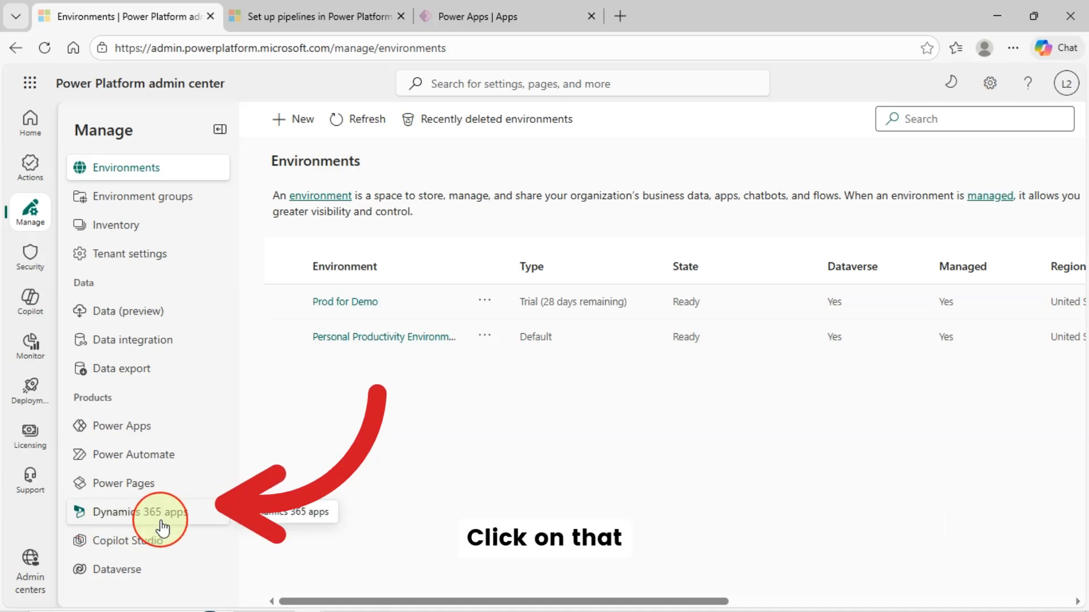
left_click(161, 522)
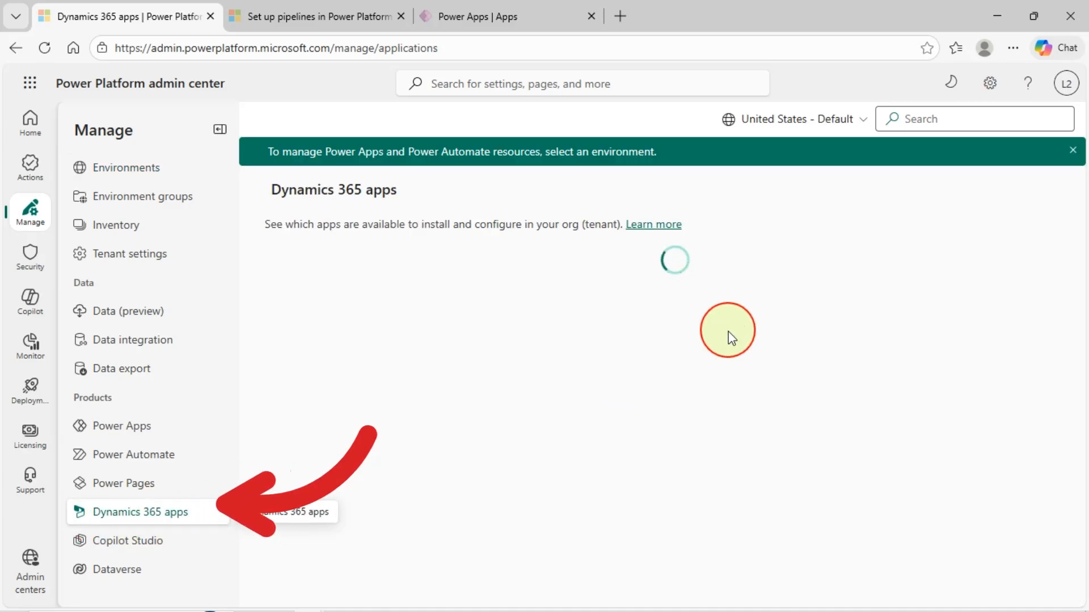
left_click(908, 118)
type("pipeline")
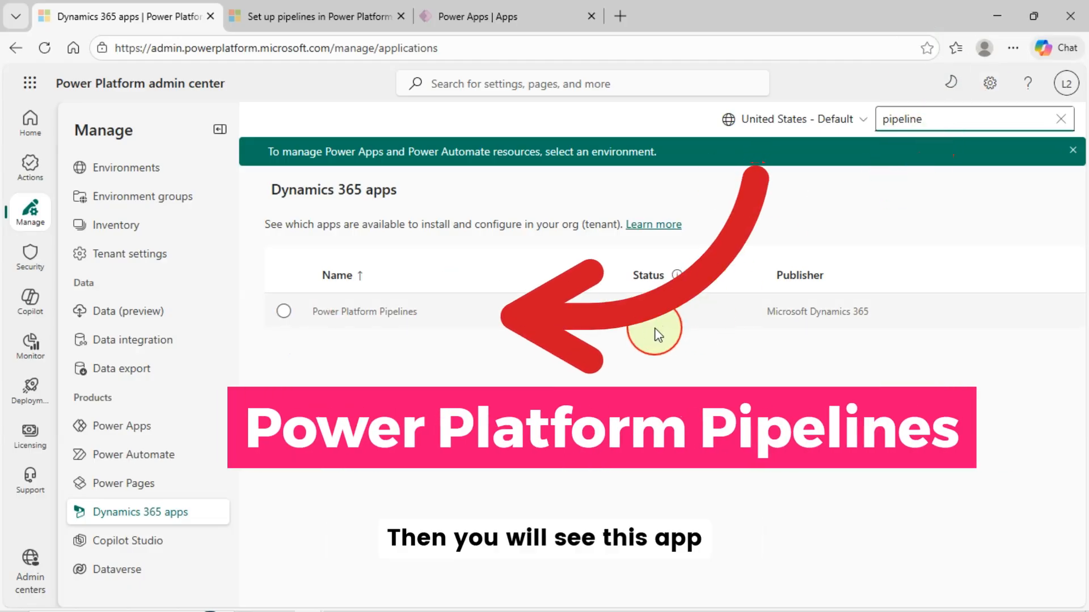
Step: Install Power Platform Pipelines in the Personal Productivity Environment, agreeing to the terms of service
left_click(285, 313)
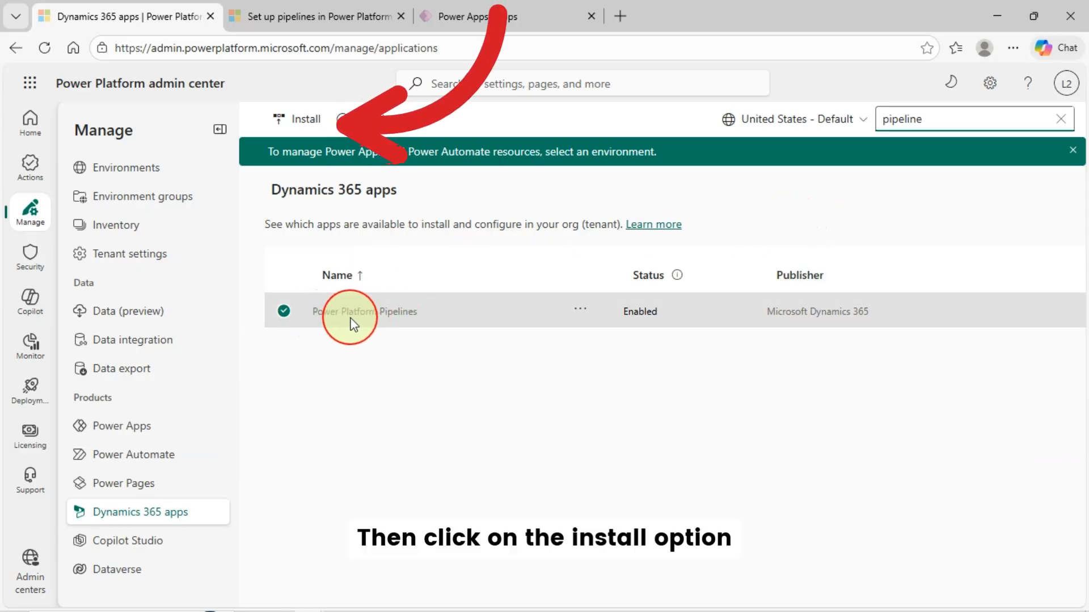
left_click(309, 121)
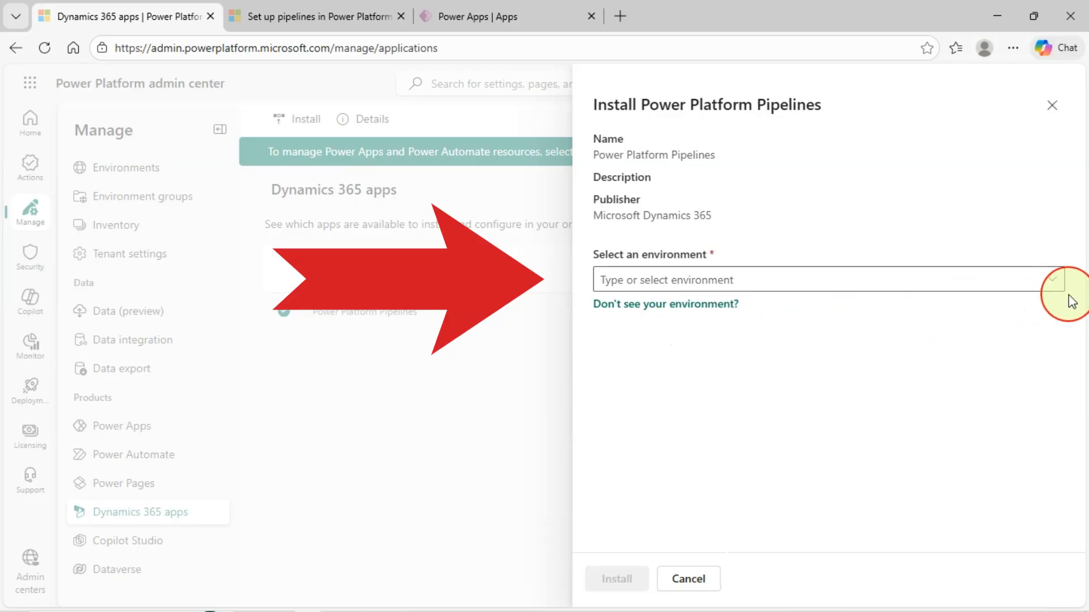
left_click(1047, 280)
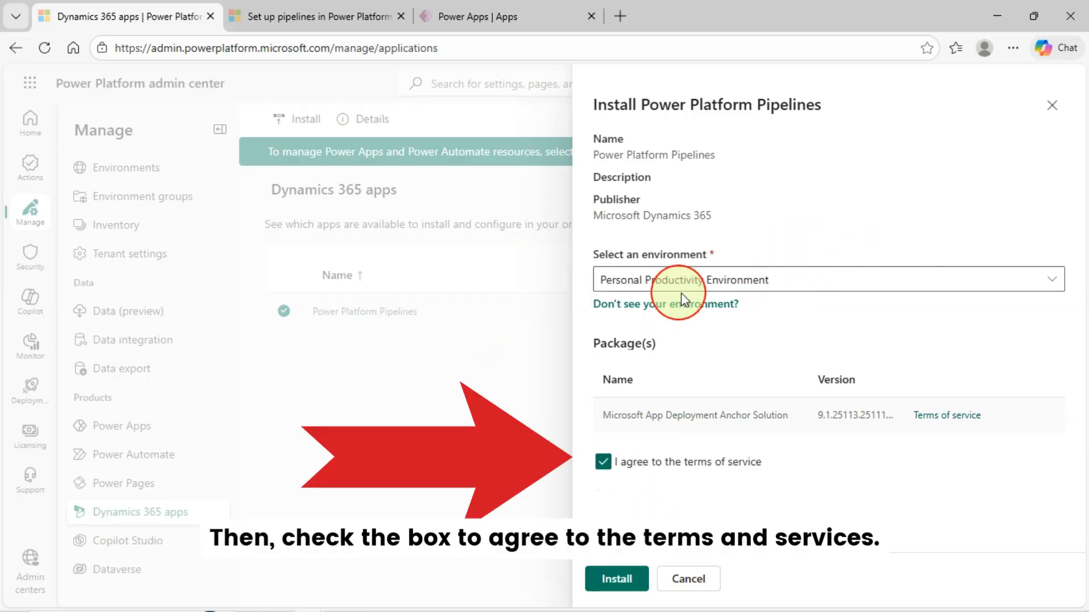
left_click(617, 578)
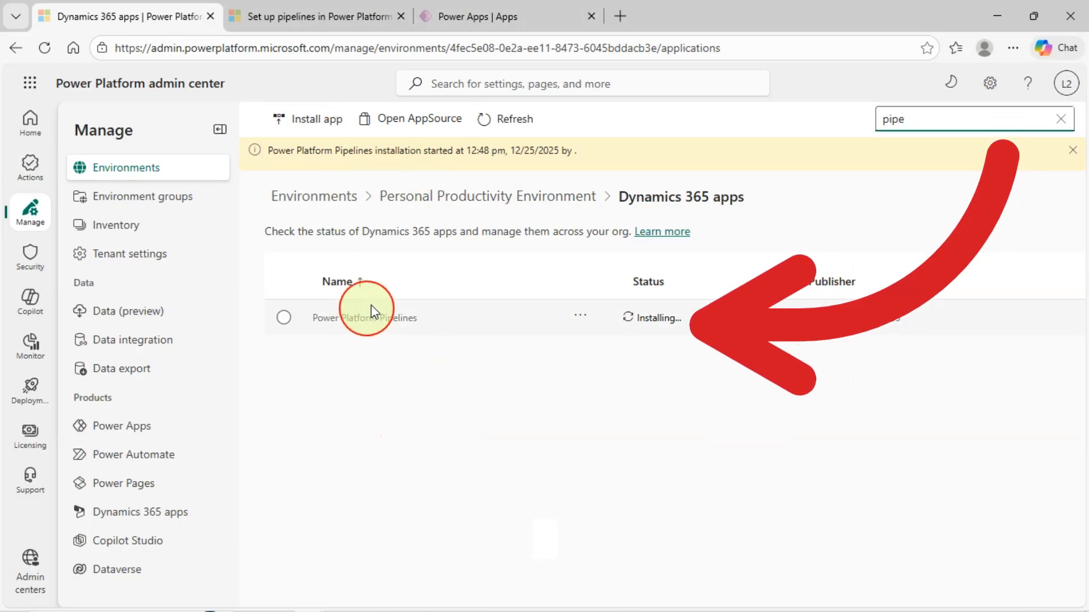
Step: Switch to Power Apps, open the Deployment Pipeline Configuration app from the default environment's apps and play it
left_click(468, 16)
mouse_move(723, 65)
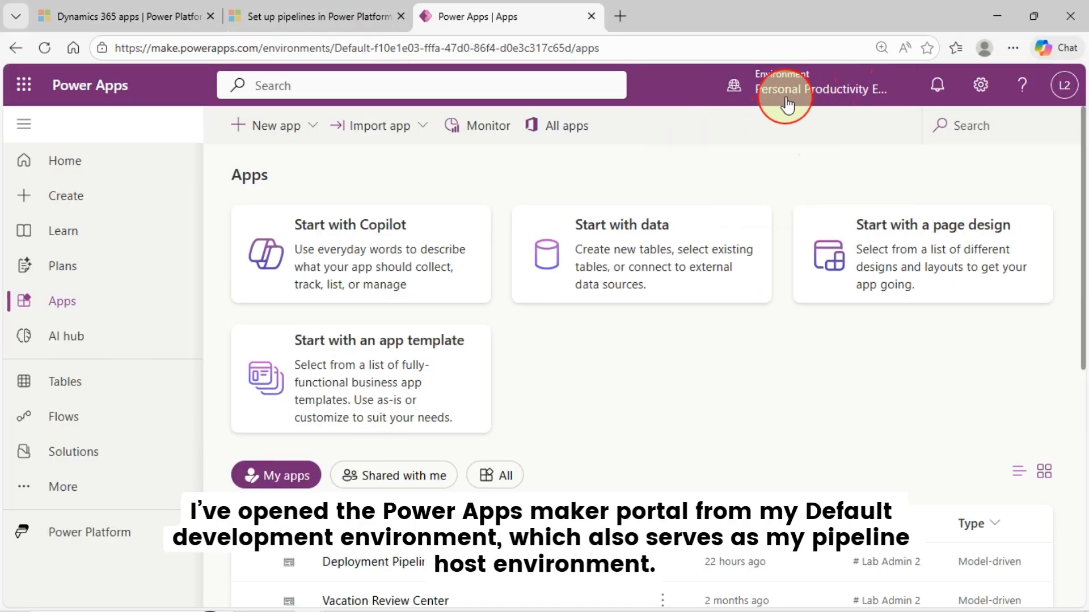
mouse_move(815, 97)
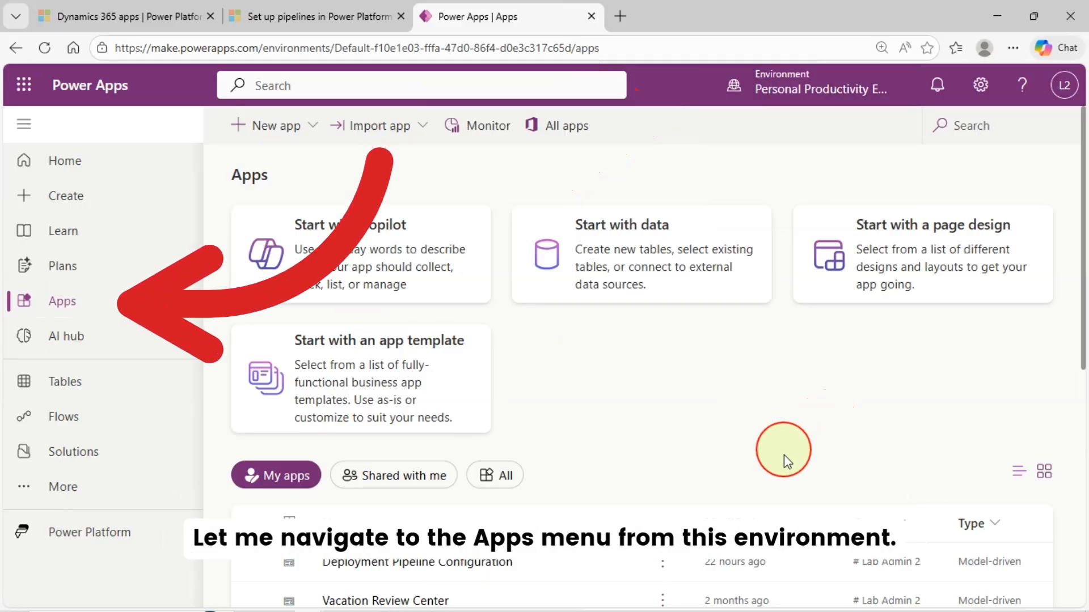
scroll(716, 439, "down", 3)
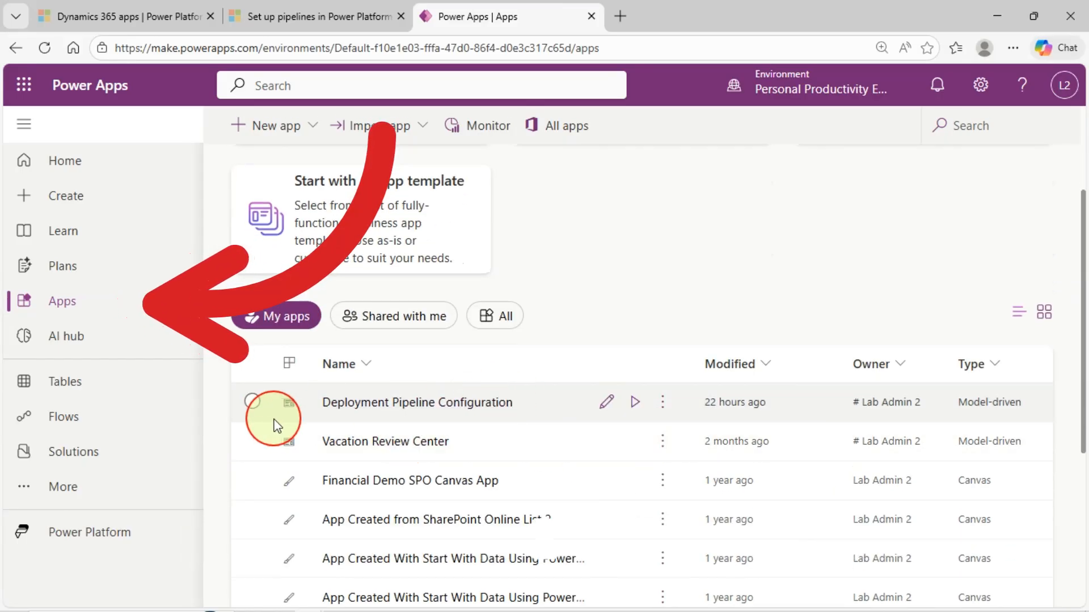
left_click(260, 409)
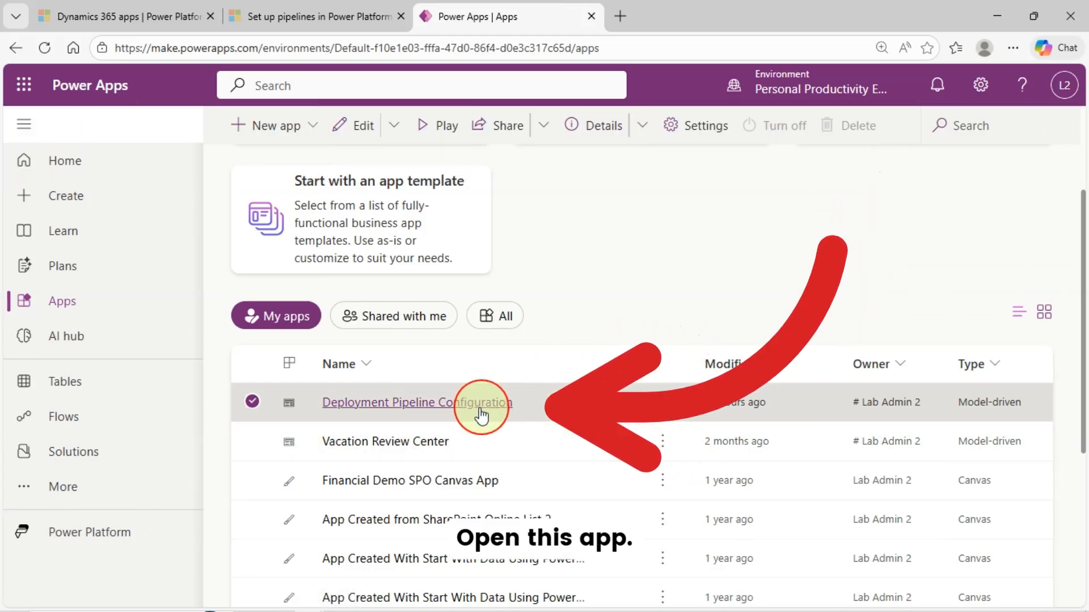
left_click(476, 416)
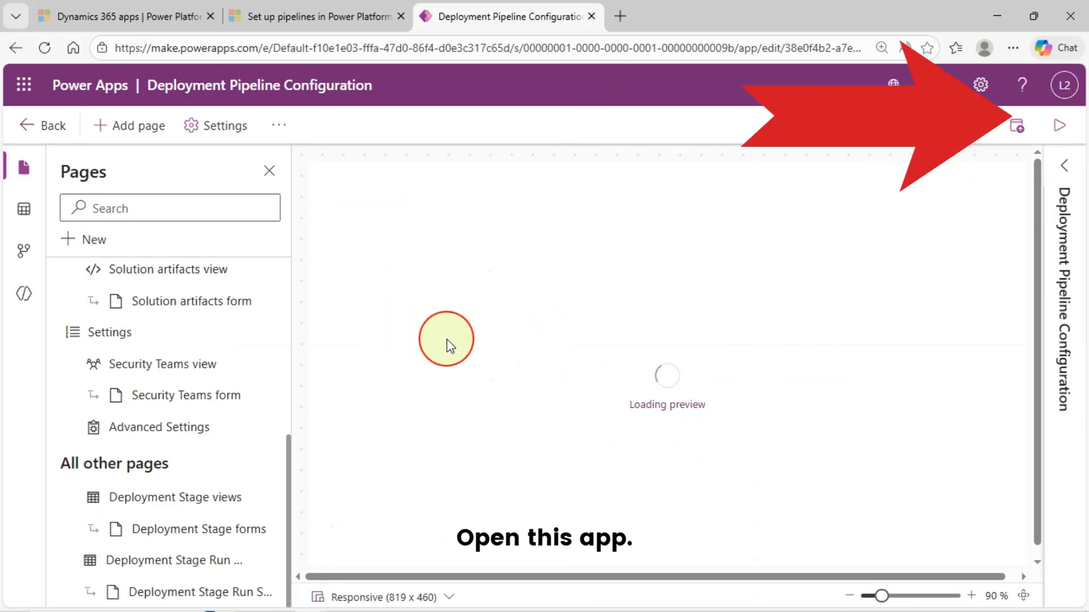
left_click(1061, 127)
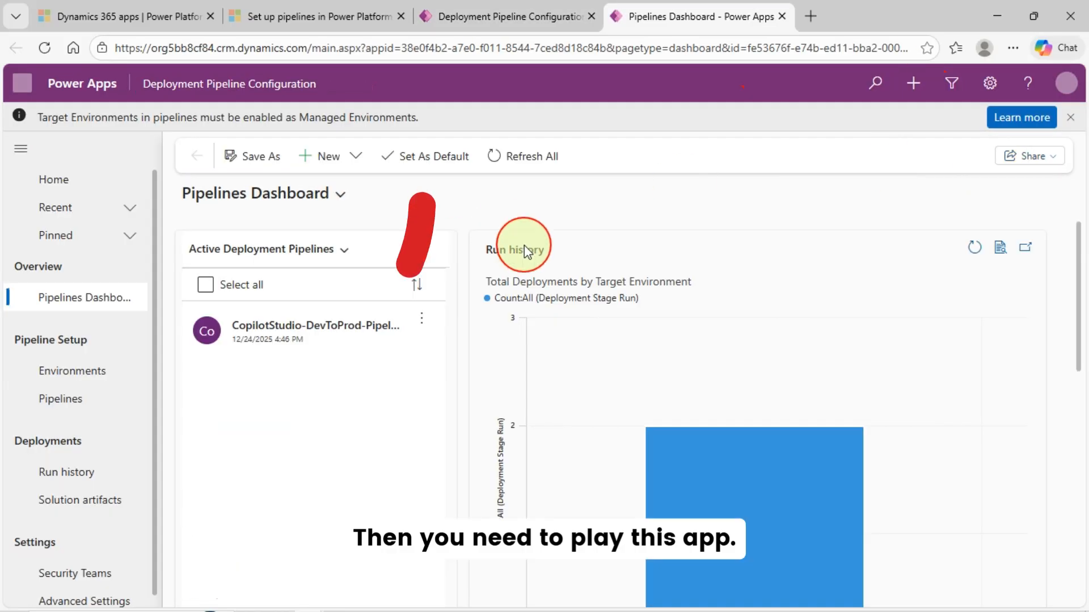
Step: In the deployment environments list, start a new record named DEV with the environment type Development Environment
left_click(91, 379)
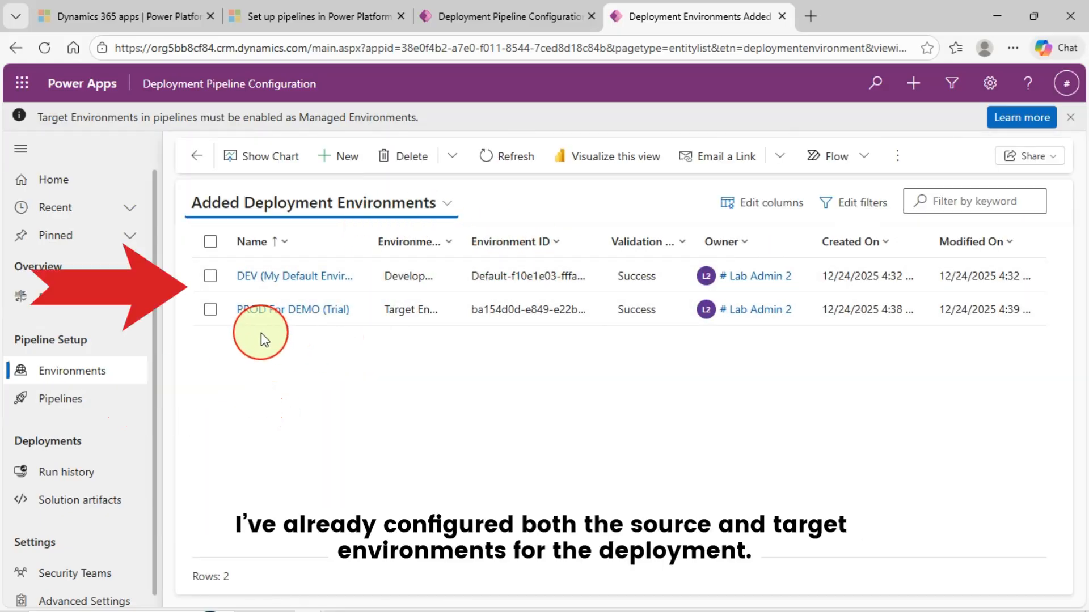
left_click(398, 250)
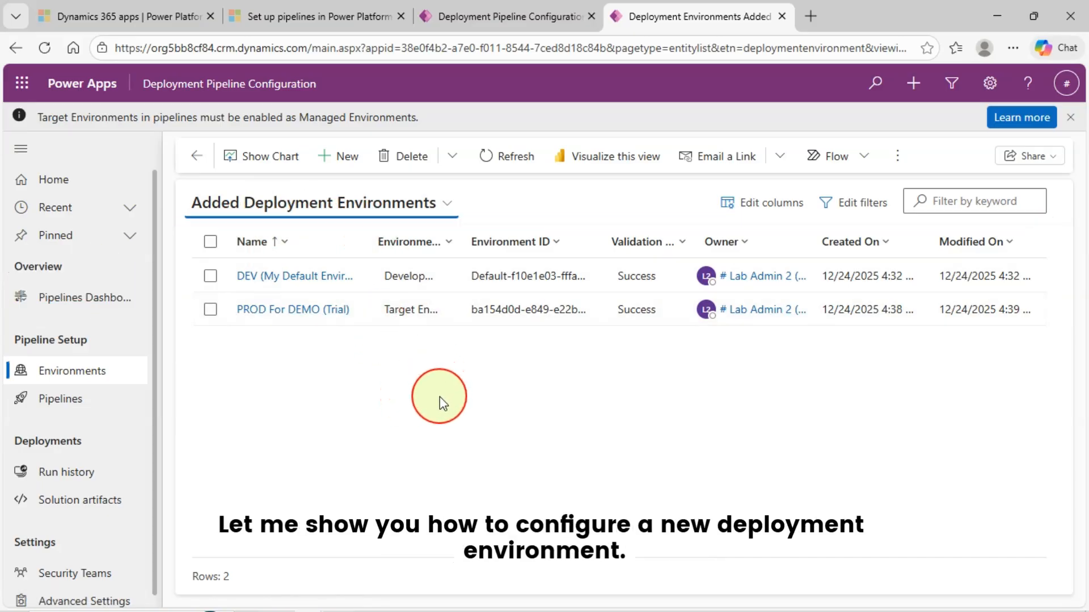
left_click(346, 158)
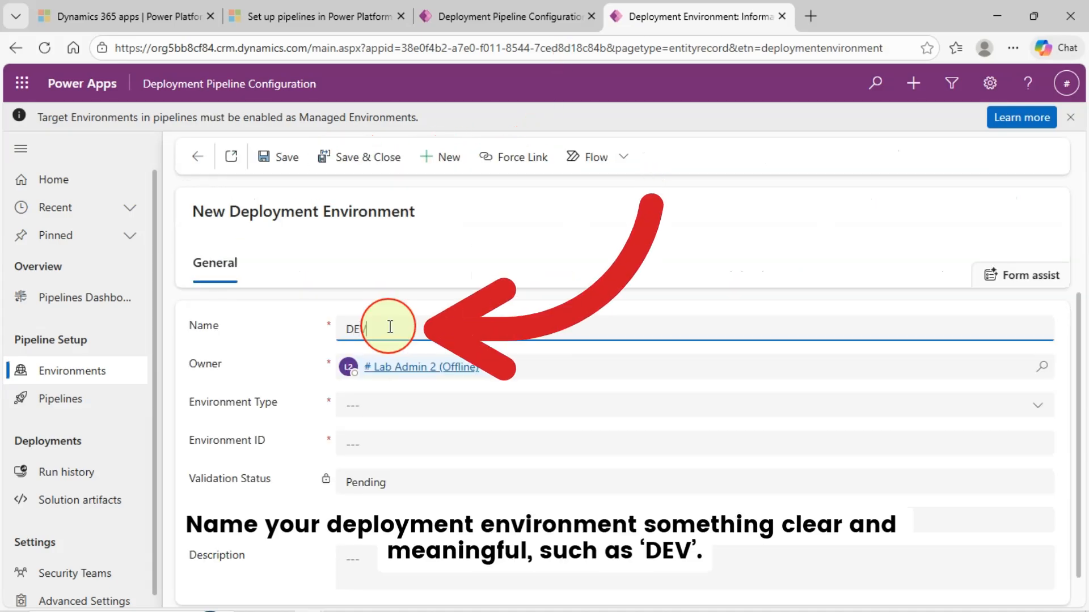
left_click(522, 417)
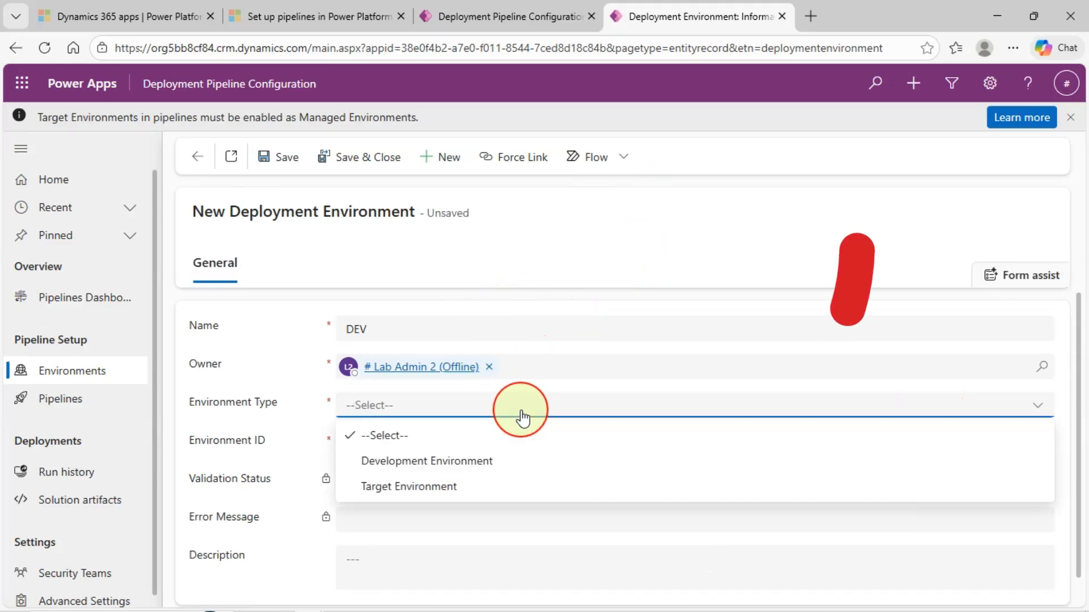
left_click(473, 464)
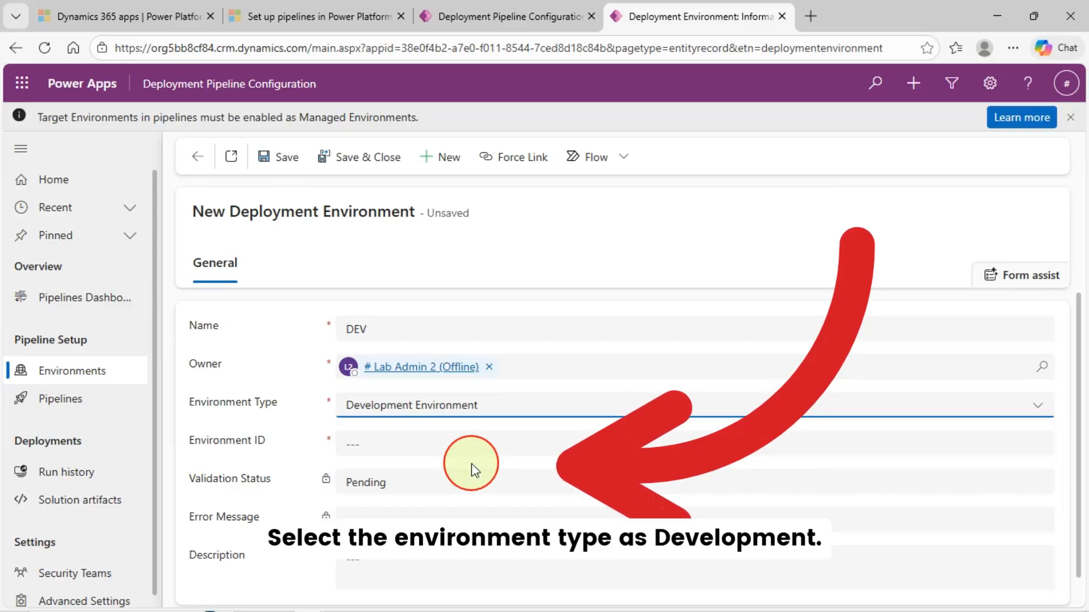
left_click(405, 448)
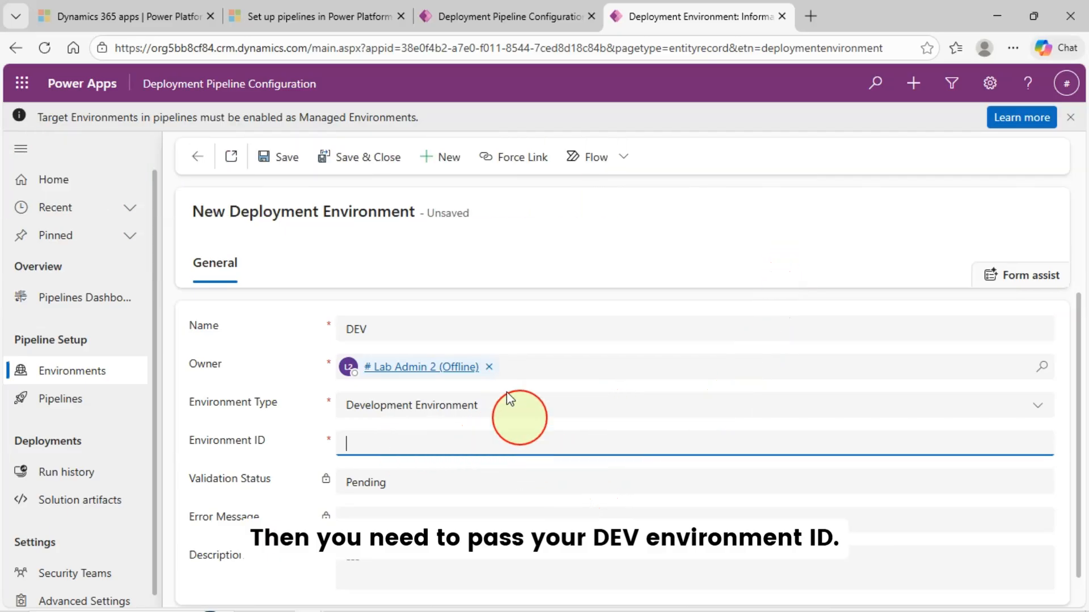
Step: Switch to the Power Platform admin center and copy the Environment ID of the Personal Productivity Environment
left_click(173, 19)
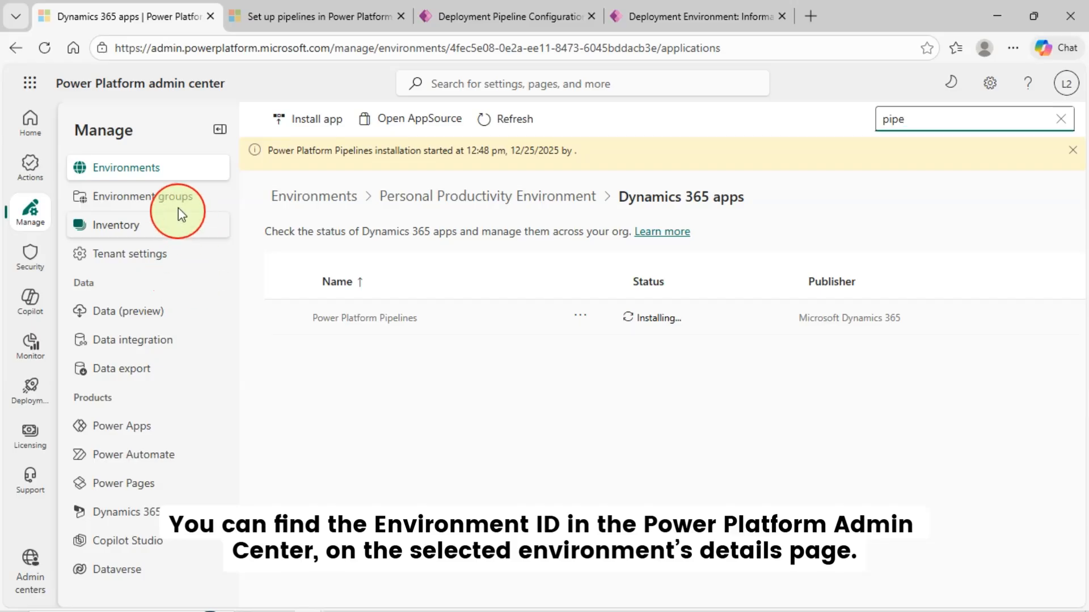
left_click(142, 170)
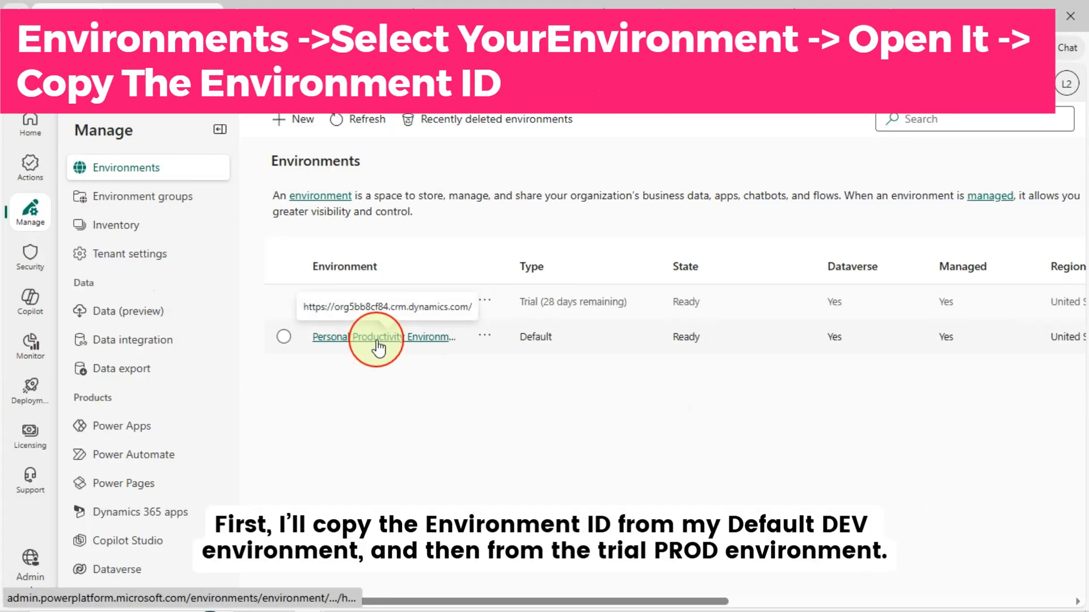
left_click(377, 339)
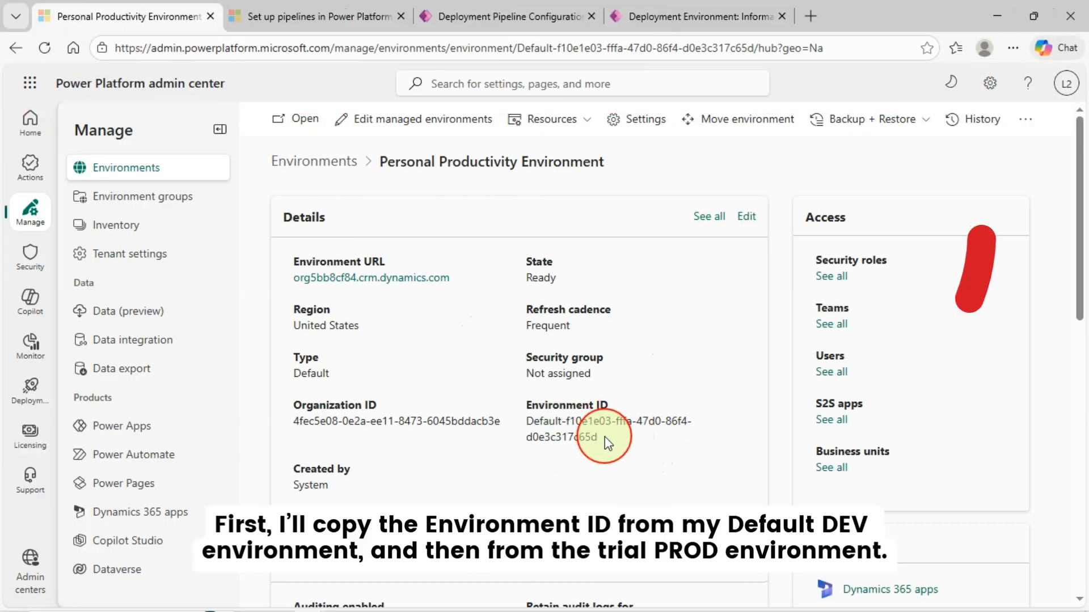
left_click_drag(605, 436, 527, 424)
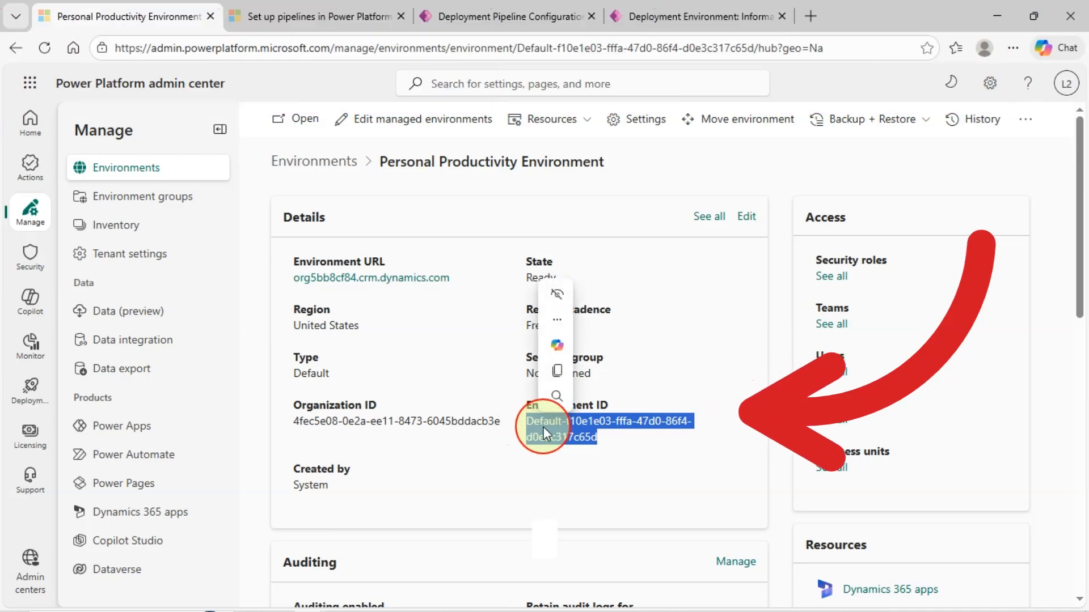
key("ctrl+c")
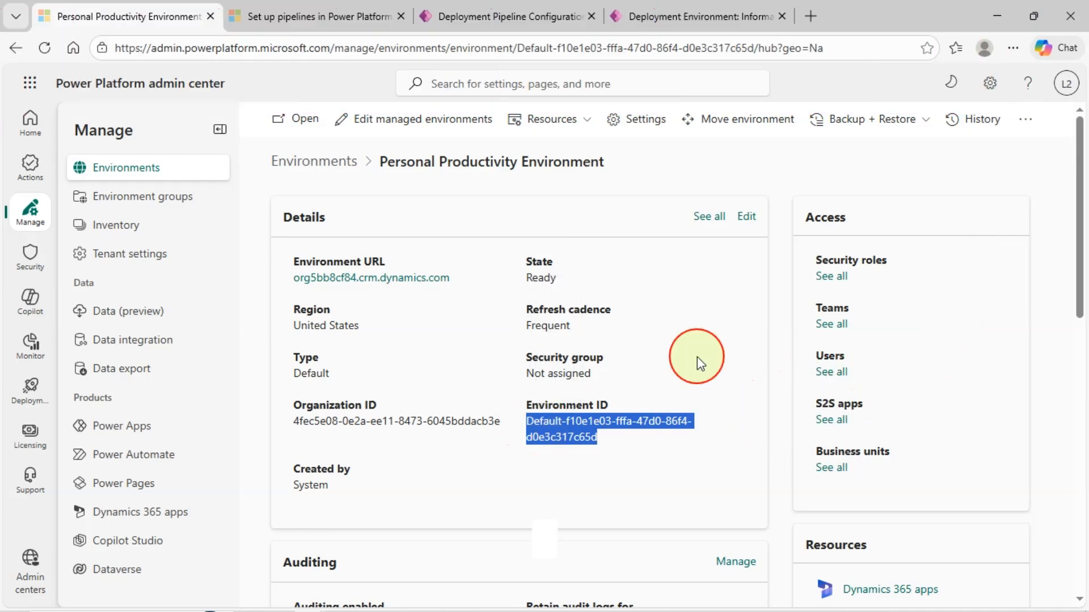
Step: Return to the new DEV deployment environment record and paste the copied ID as its Environment ID
left_click(496, 20)
left_click(669, 16)
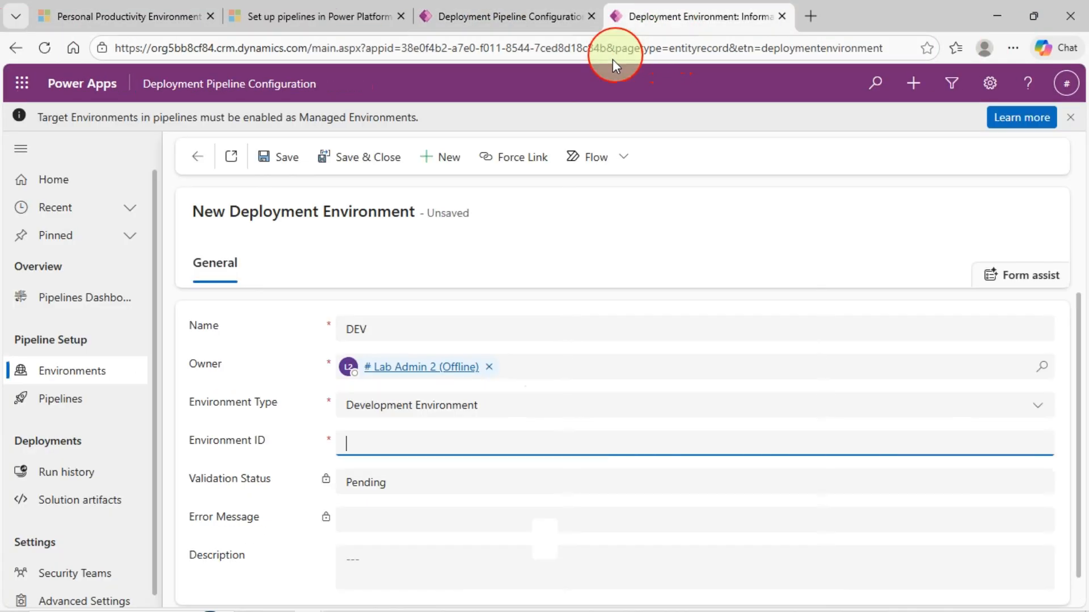
left_click(425, 441)
key("ctrl+v")
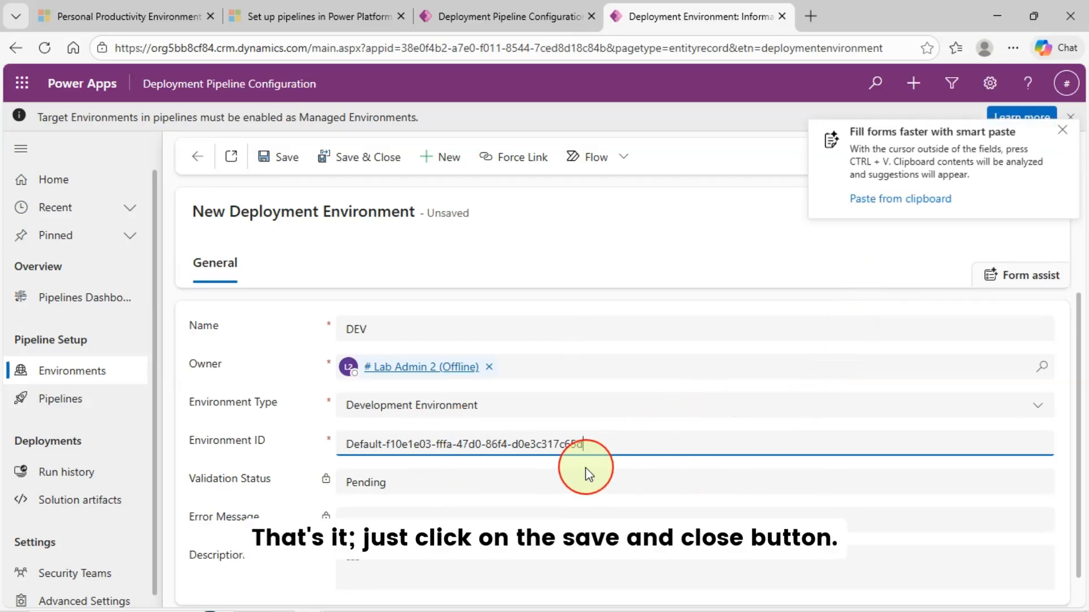
scroll(585, 467, "down", 1)
scroll(453, 403, "up", 1)
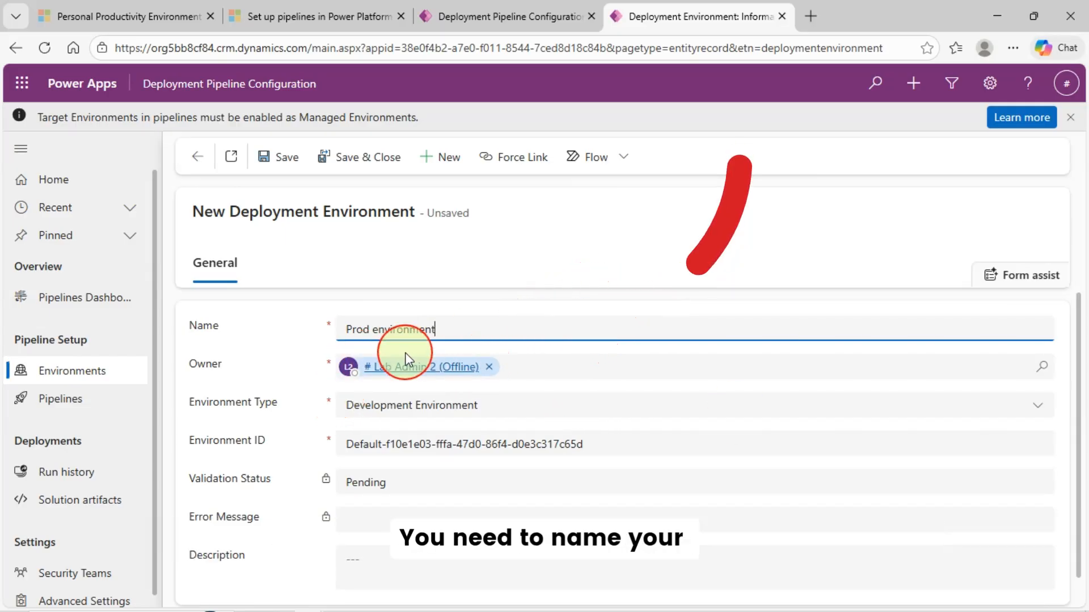
Step: Name the new deployment environment record Prod Environment and set its environment type to Target Environment
left_click(379, 330)
key("BackSpace")
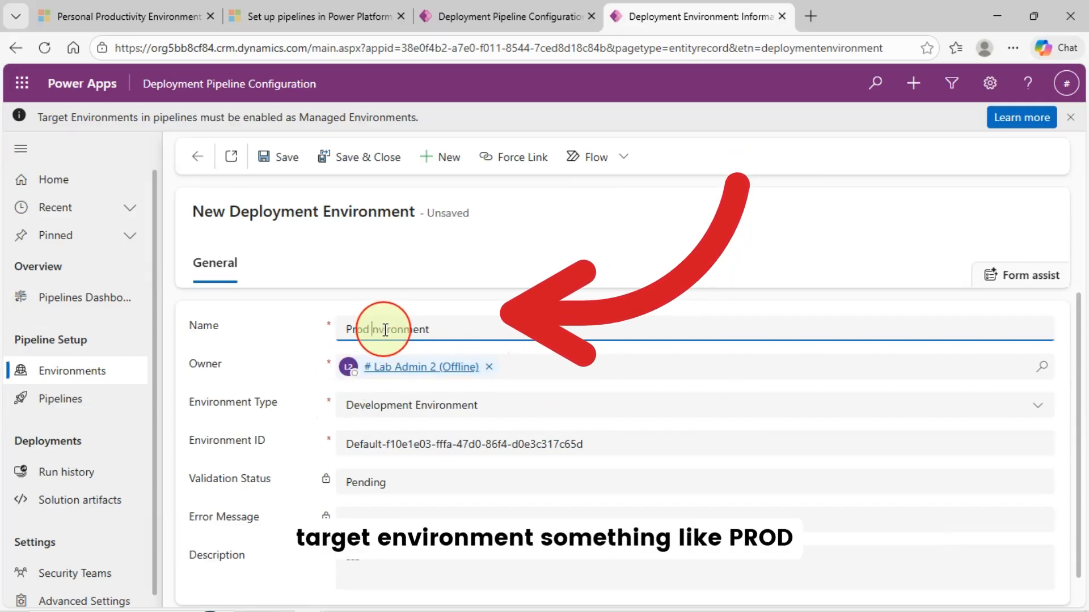
type("E")
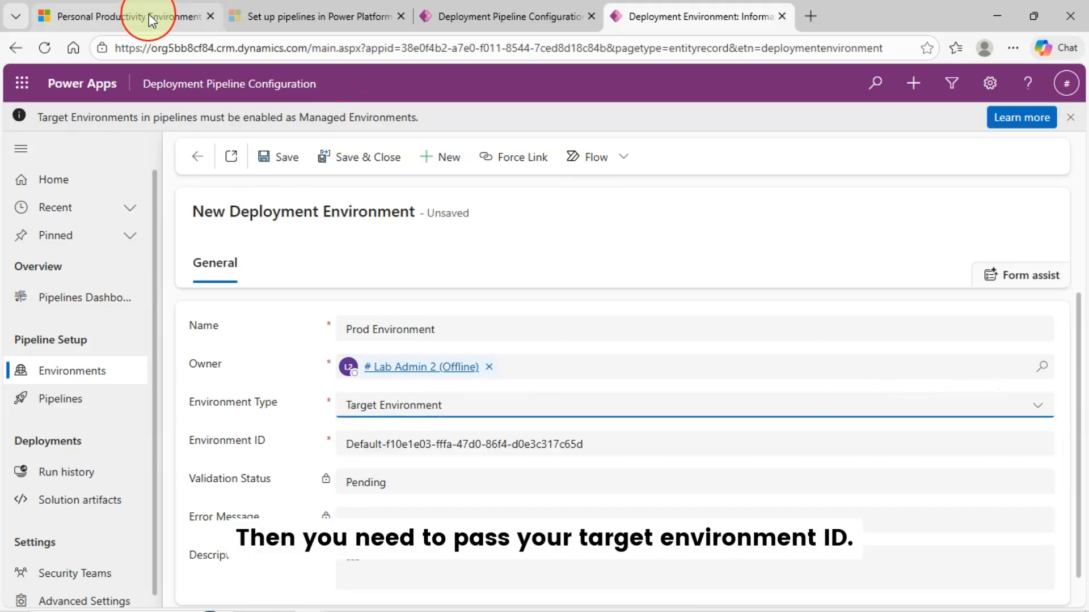
Step: Switch to the Power Platform admin center and copy the Environment ID of the Prod for Demo environment
left_click(148, 14)
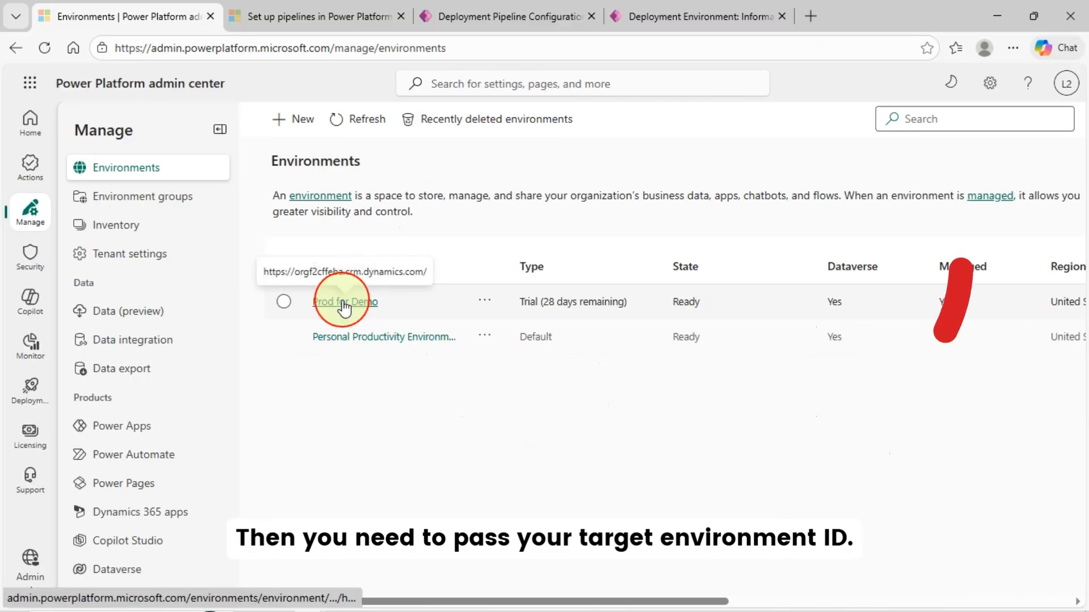
left_click(335, 302)
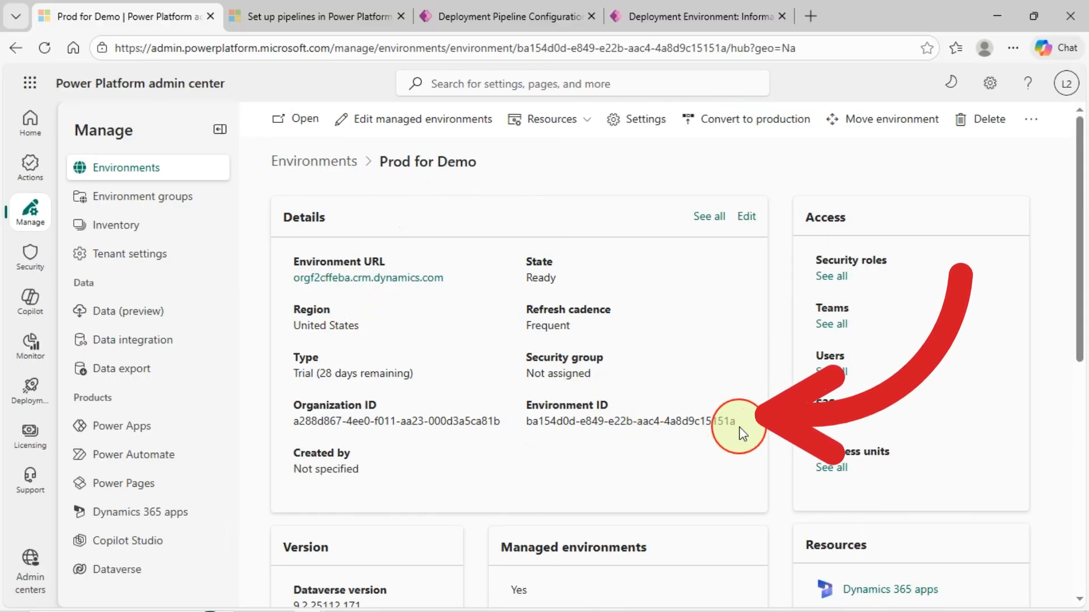
left_click_drag(731, 421, 534, 421)
right_click(533, 423)
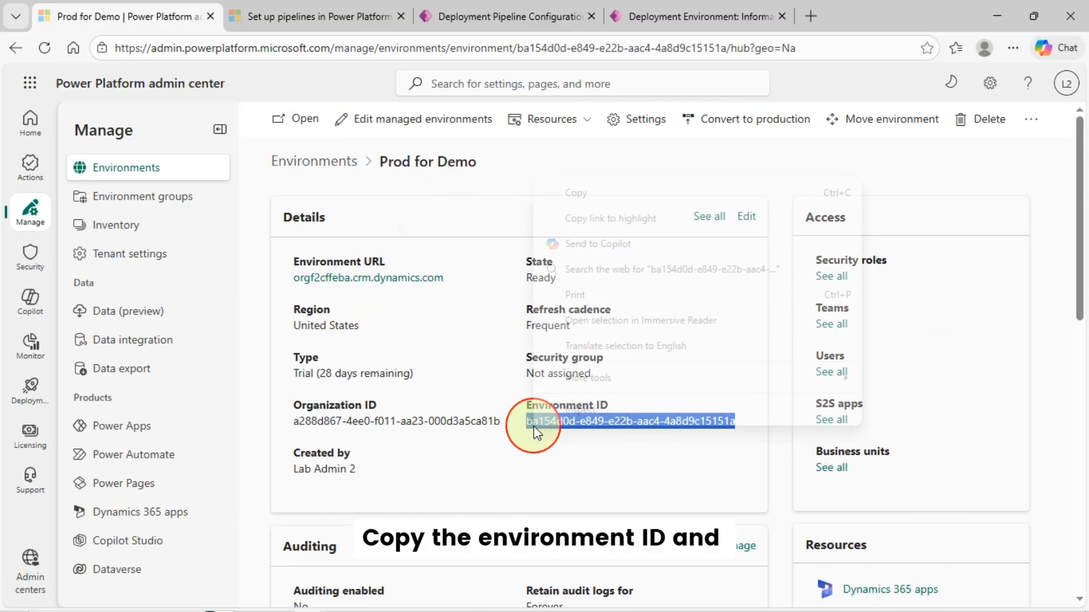
left_click(584, 196)
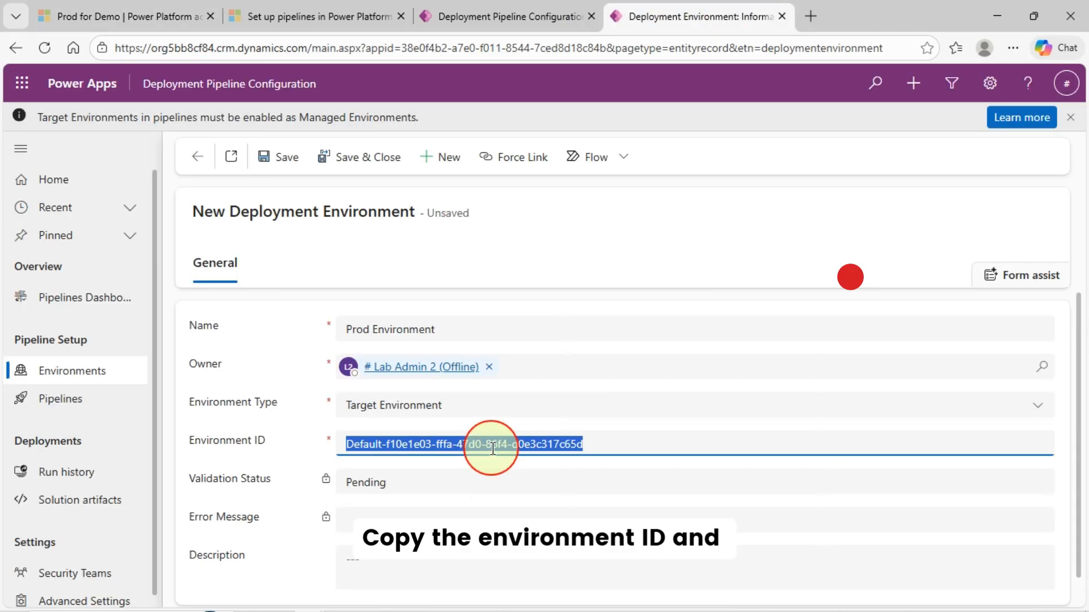
Step: Replace the Prod Environment record's Environment ID with the copied ID and return to the deployment environments list
key("ctrl+v")
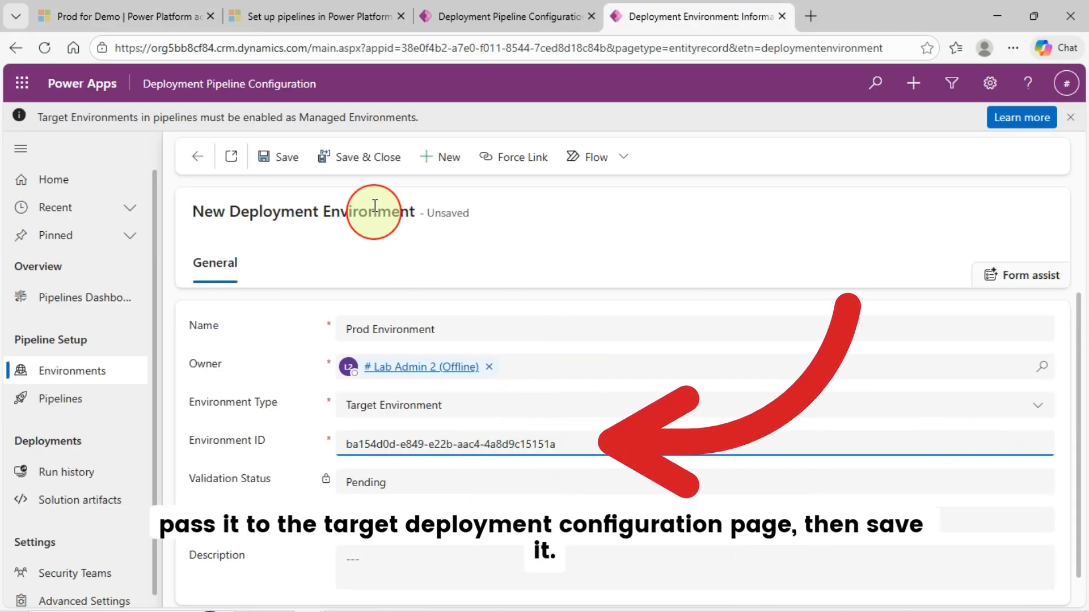
left_click(411, 184)
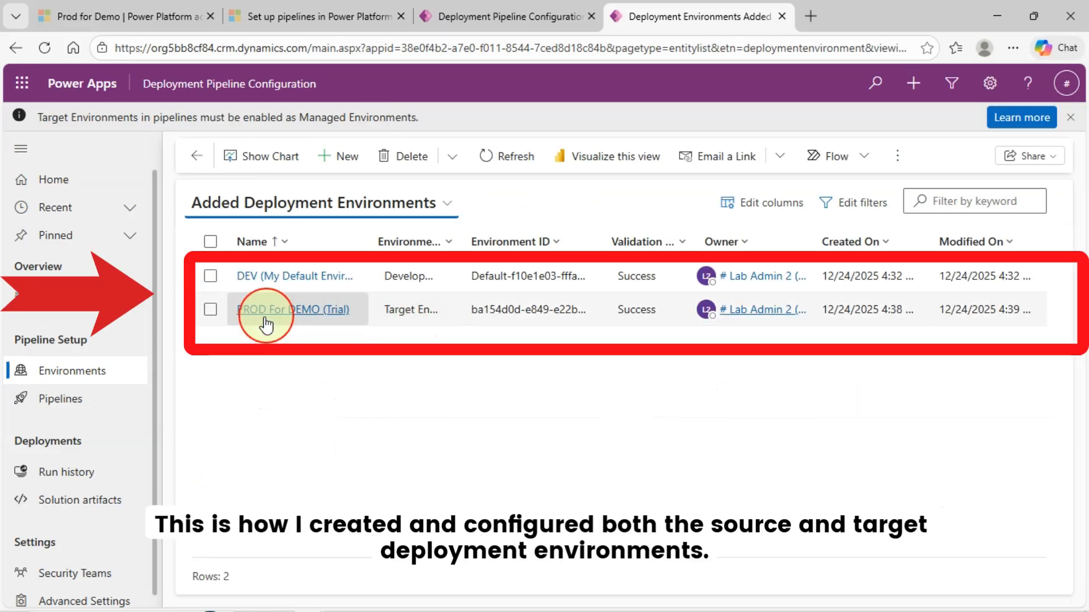
left_click(211, 277)
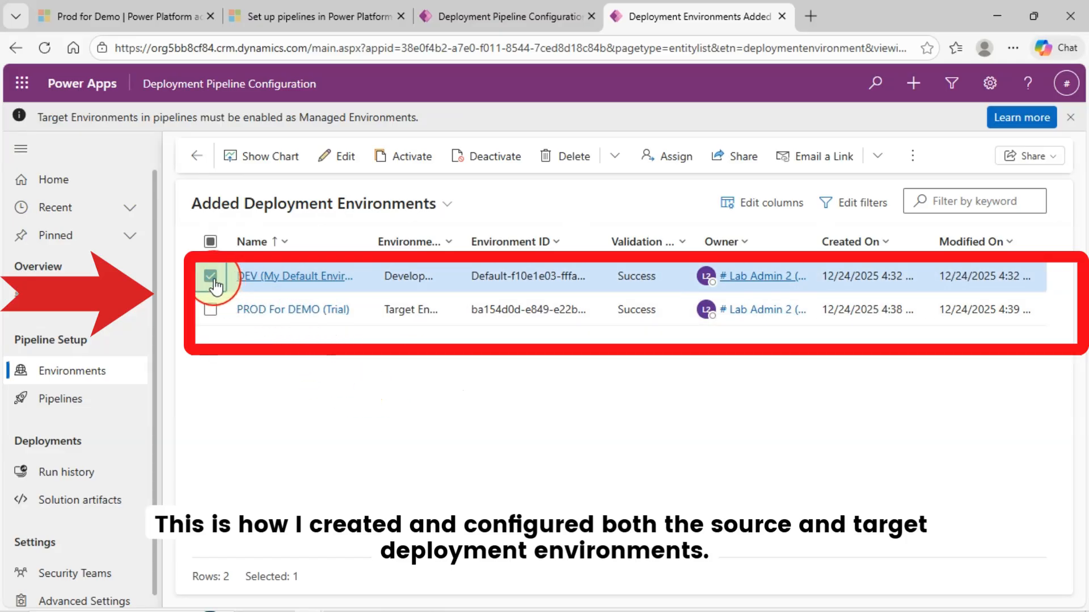
Step: In the deployment pipelines list, start a new pipeline named Copilot Deployment From DEV to PROD
left_click(73, 401)
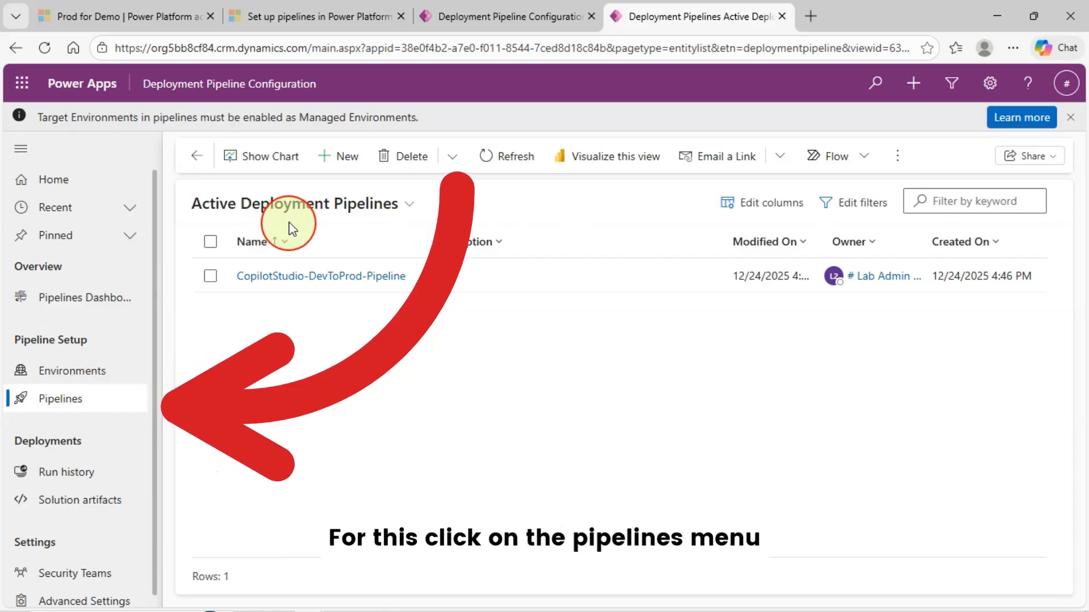
left_click(355, 164)
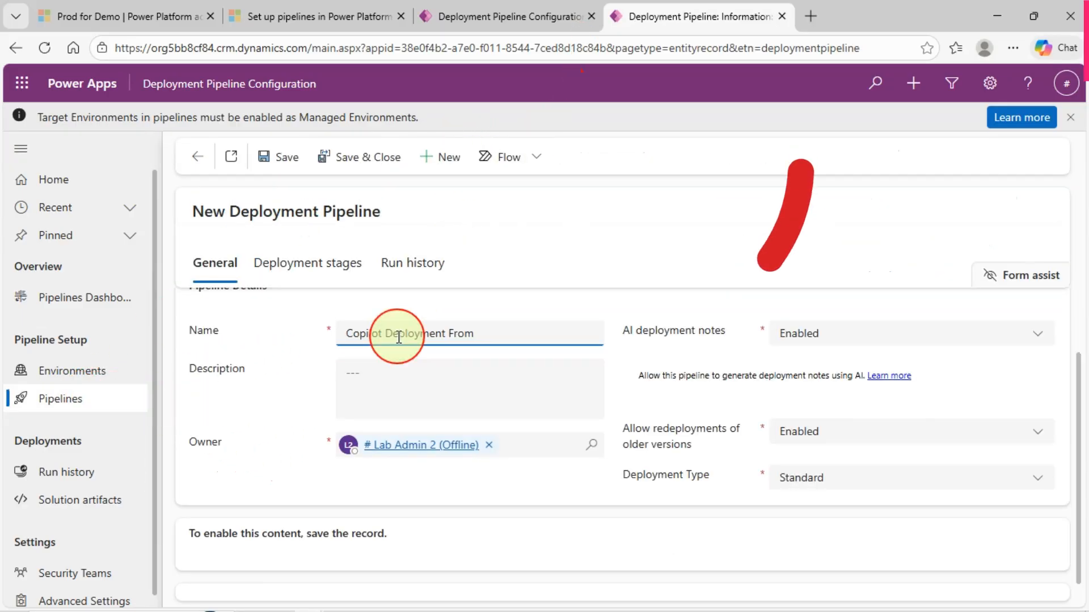
type("DEV")
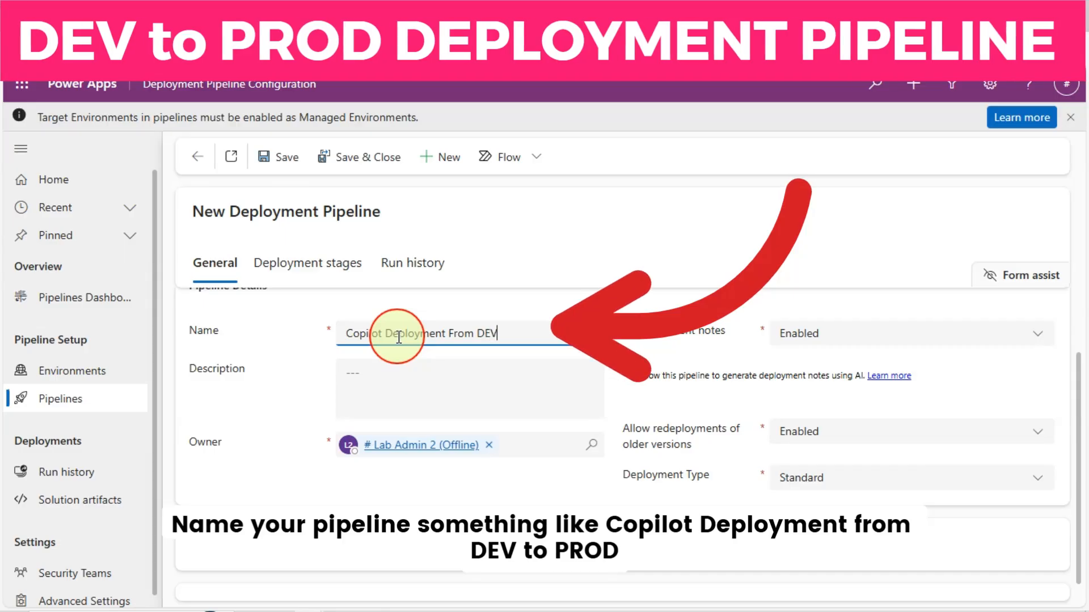
type(" to PR")
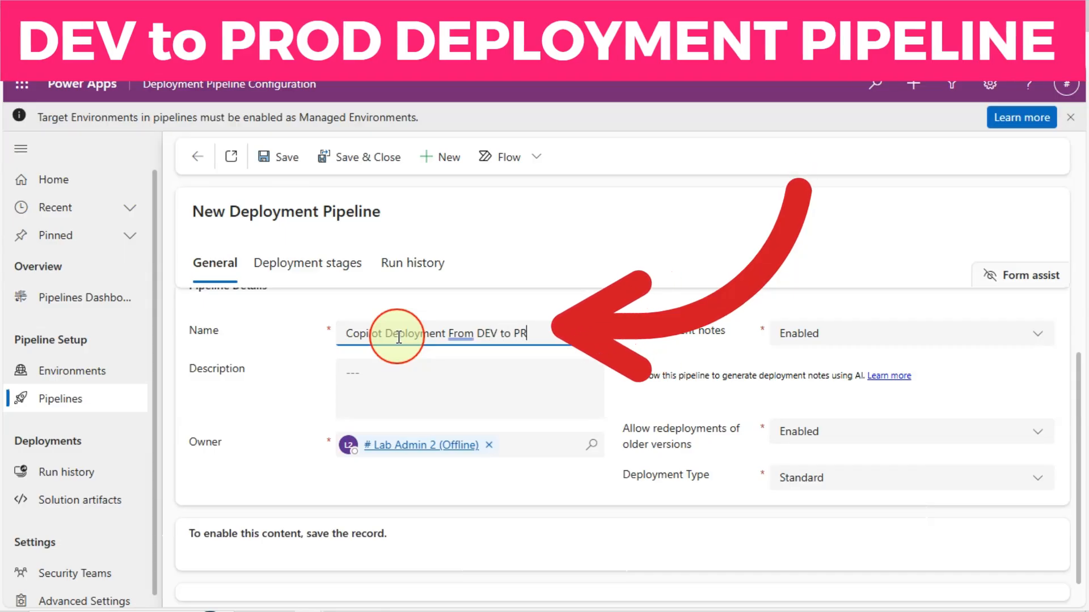
type("OD")
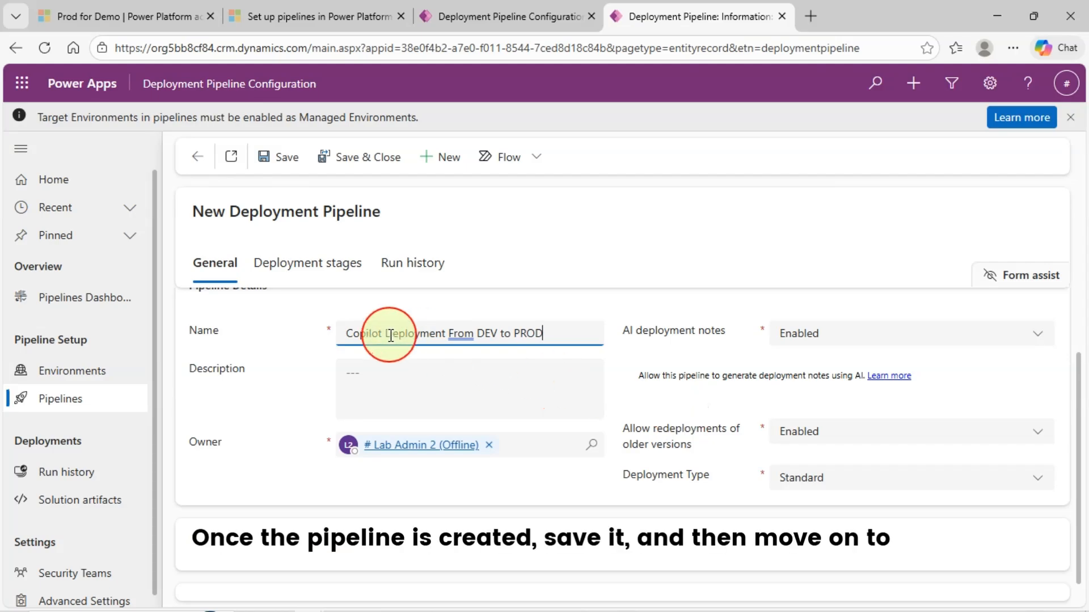
scroll(577, 430, "down", 1)
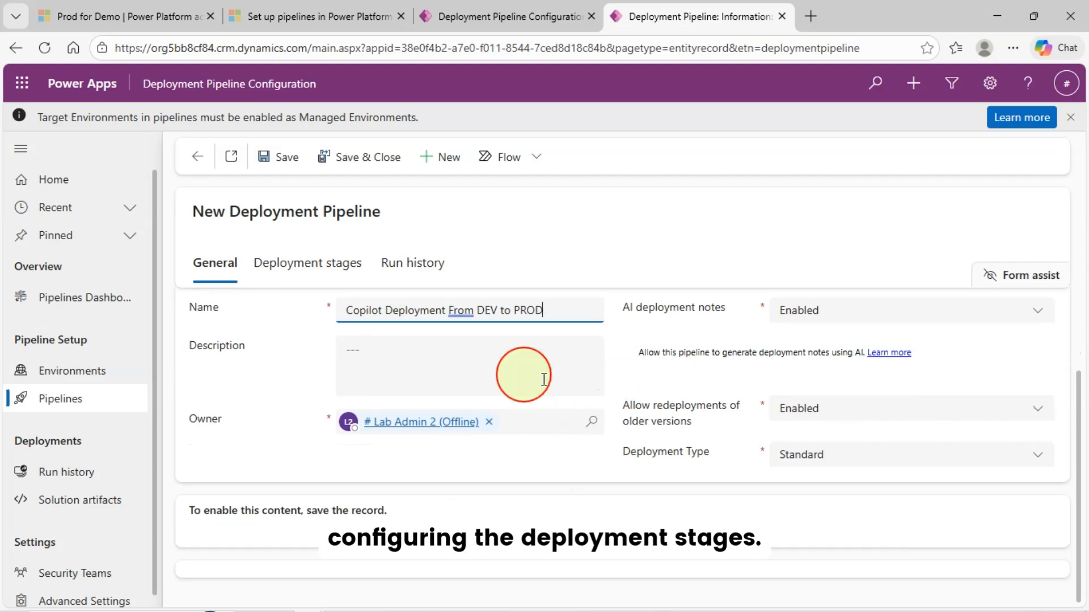
scroll(618, 393, "up", 3)
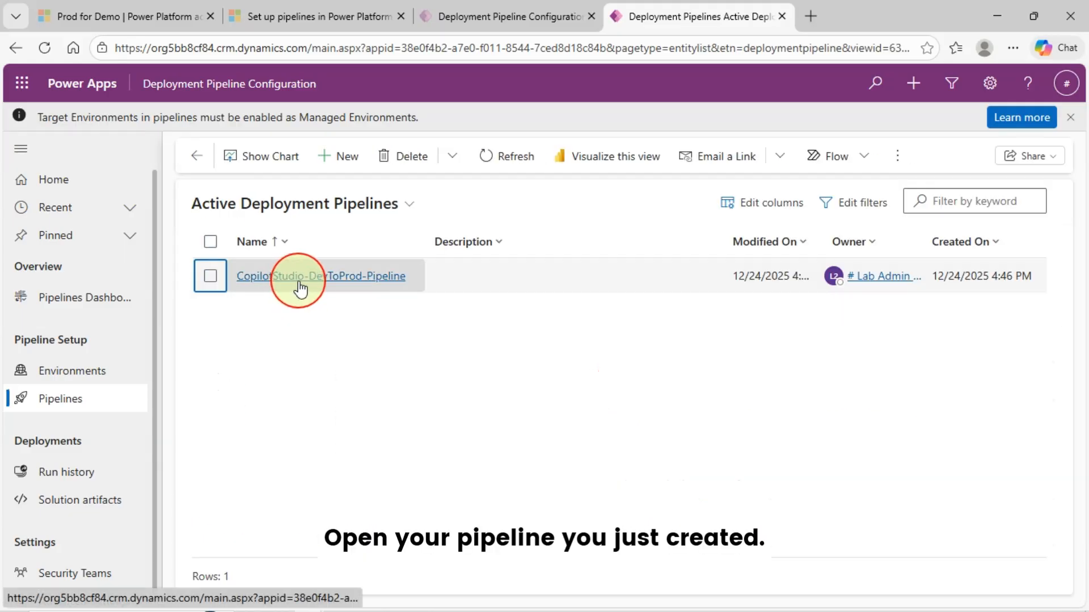
Step: Open CopilotStudio-DevToProd-Pipeline and choose to add an existing deployment environment to its linked development environments
left_click(296, 283)
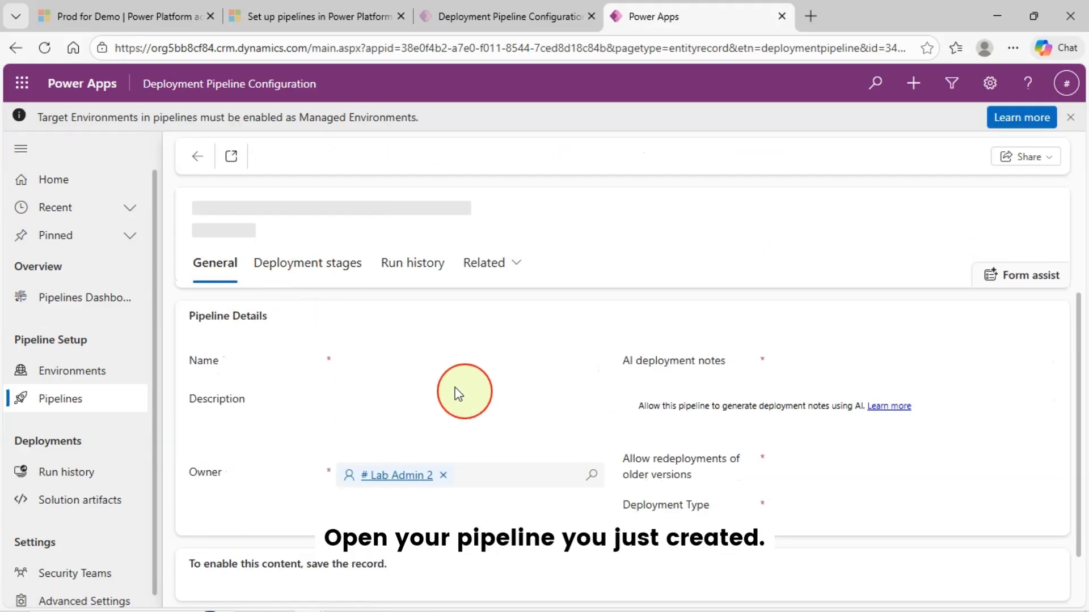
scroll(334, 470, "down", 3)
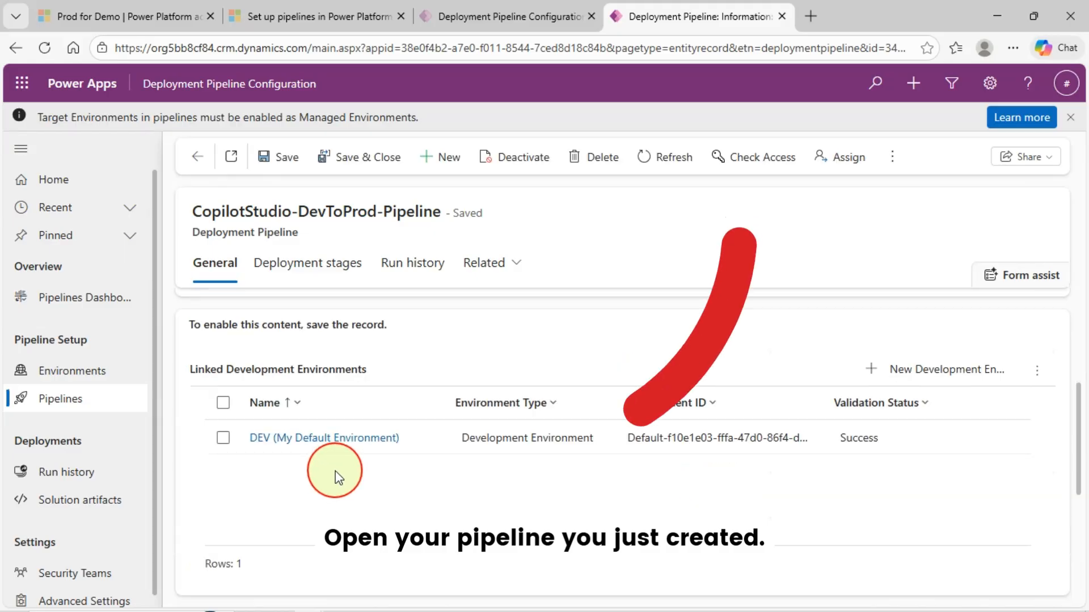
scroll(334, 470, "up", 1)
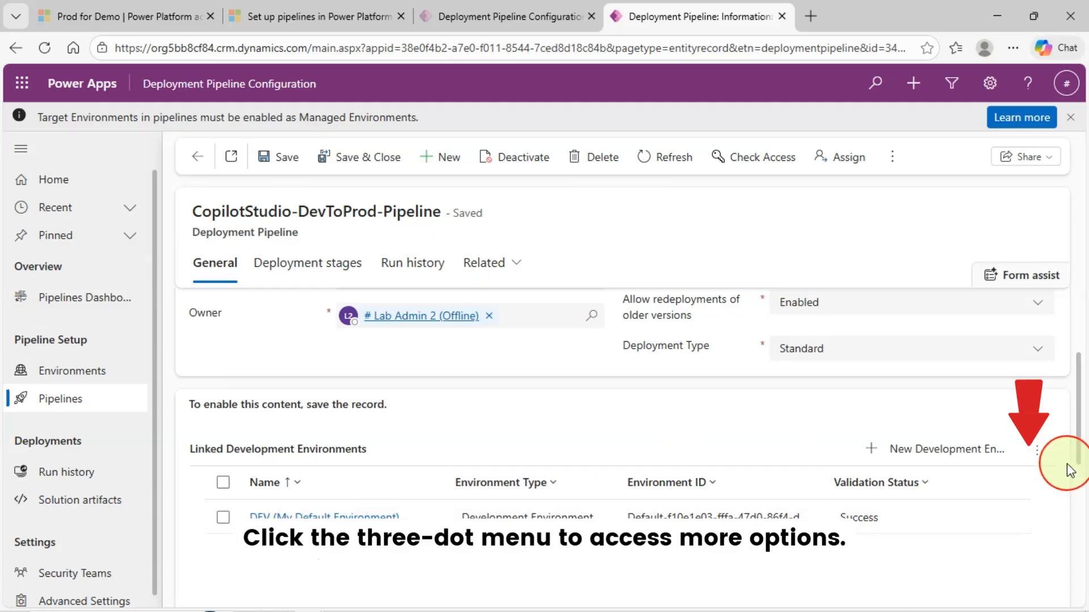
left_click(1038, 451)
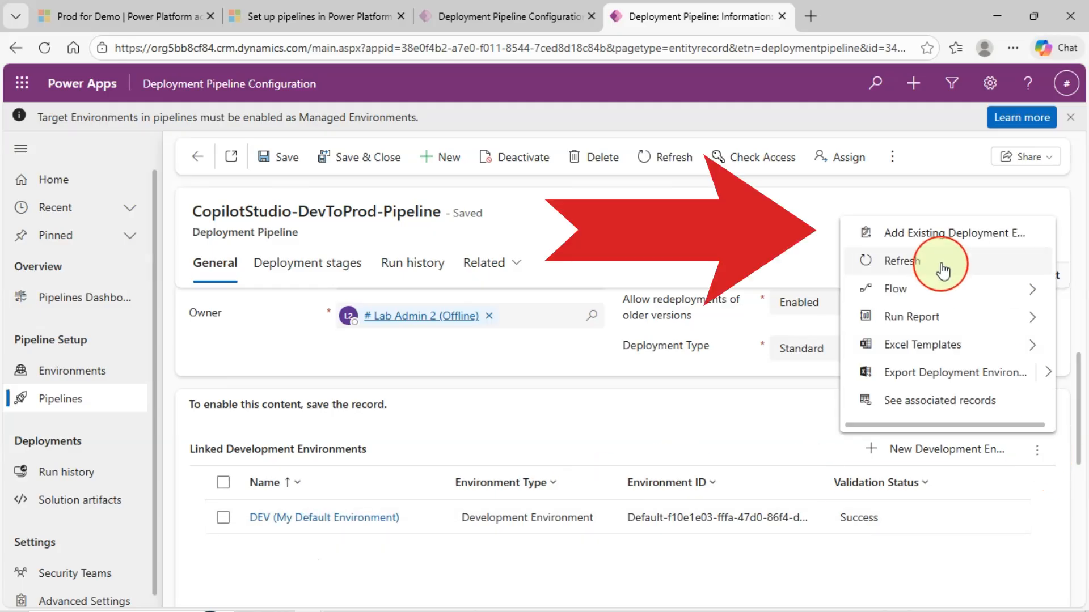
left_click(937, 233)
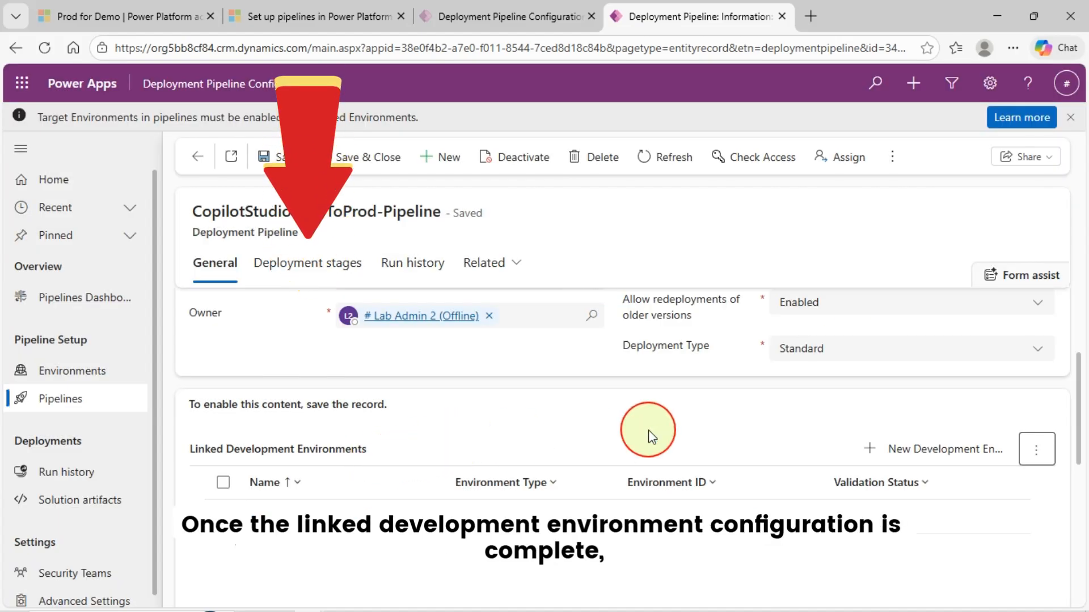
Step: From the pipeline's deployment stages, open Deploy to Trial Environment and review its name and deployment pipeline
left_click(298, 266)
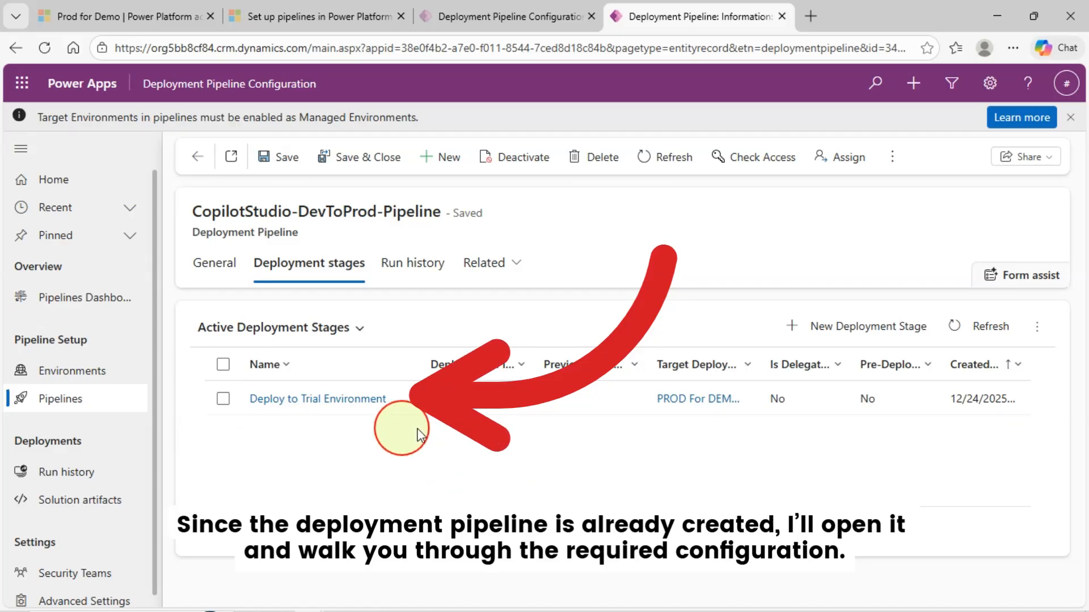
left_click(305, 412)
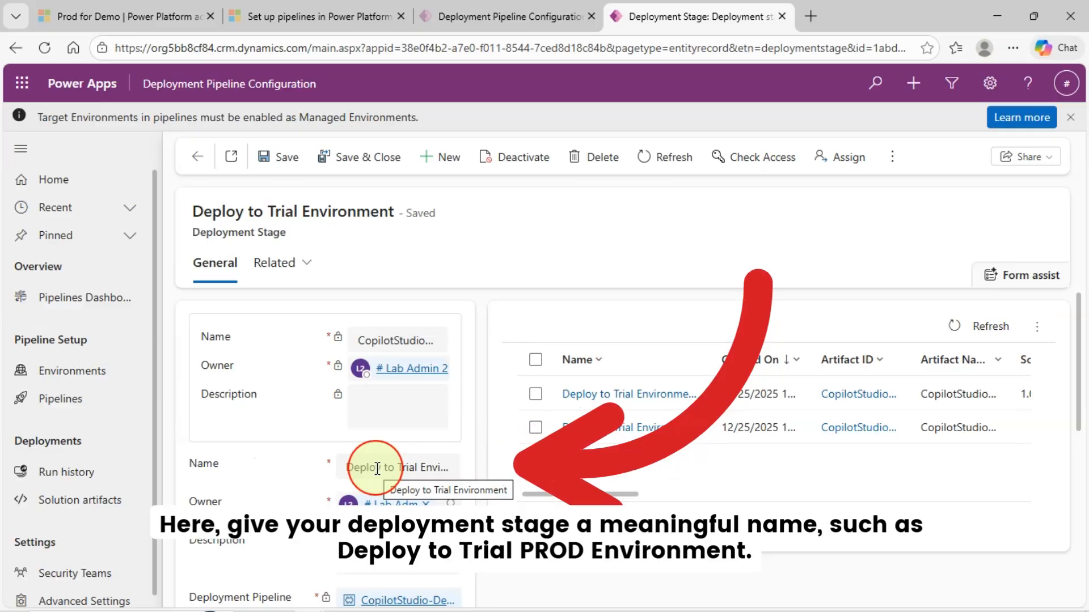
scroll(377, 469, "down", 3)
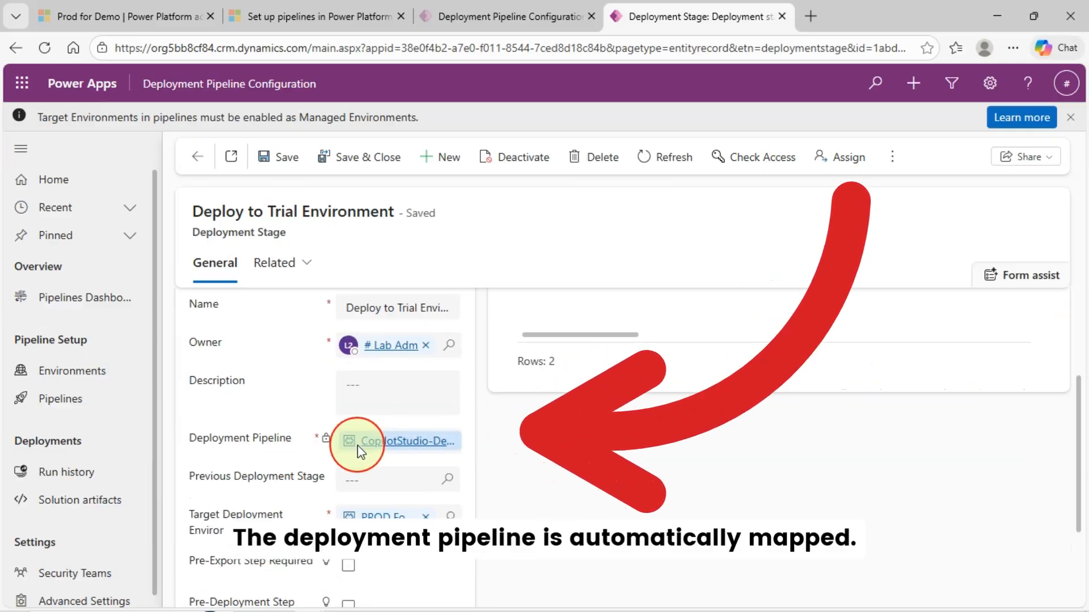
scroll(360, 449, "down", 2)
scroll(371, 448, "up", 2)
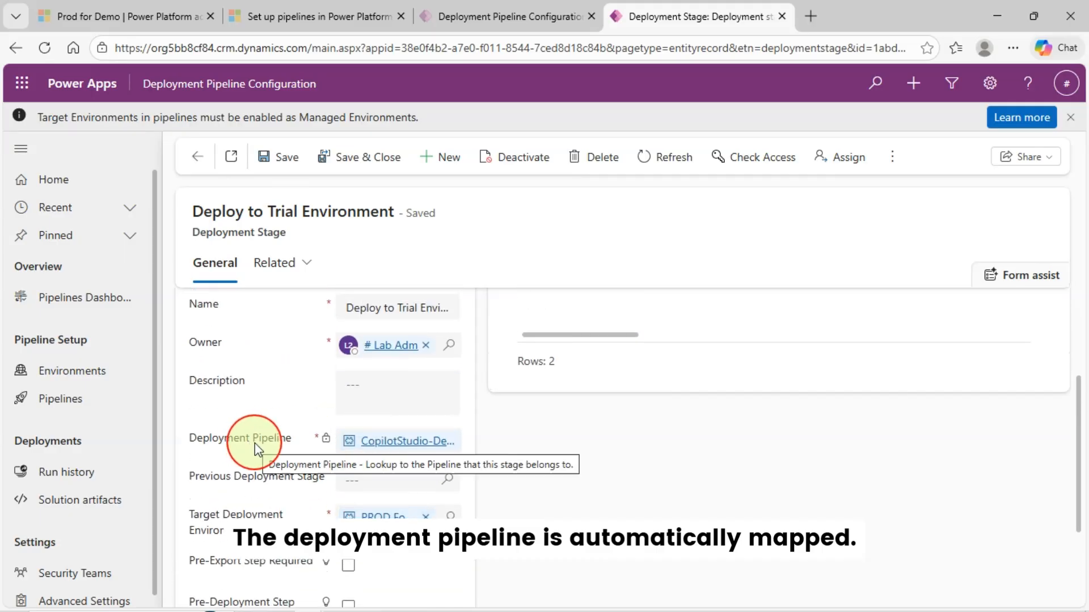
Step: Clear the stage's Target Deployment Environment ID, search for "prod" and select PROD For DEMO (Trial)
scroll(256, 449, "down", 2)
left_click(424, 437)
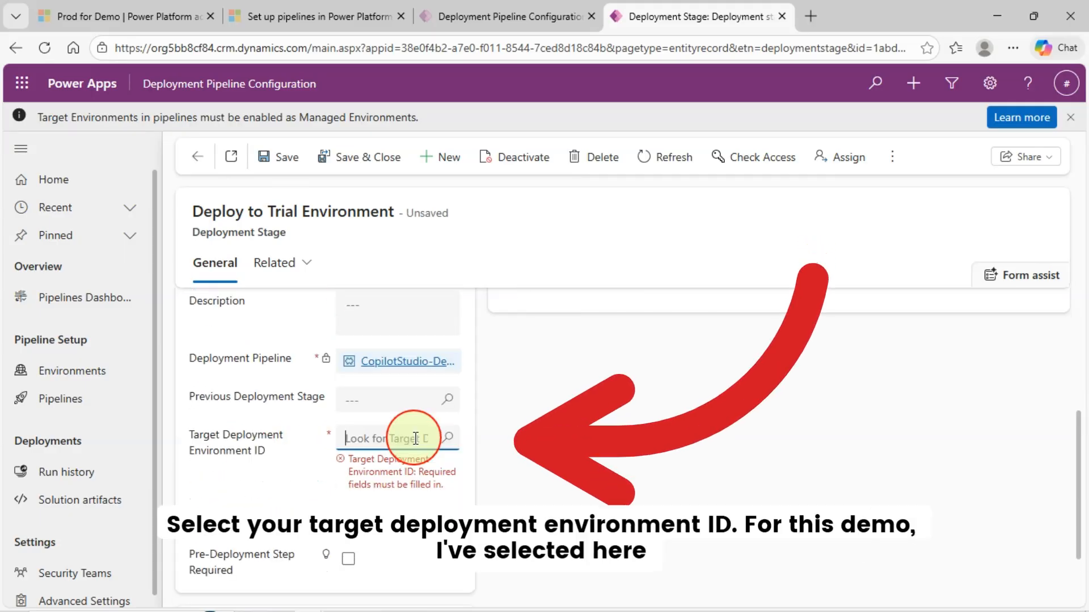
type("prod")
key("BackSpace")
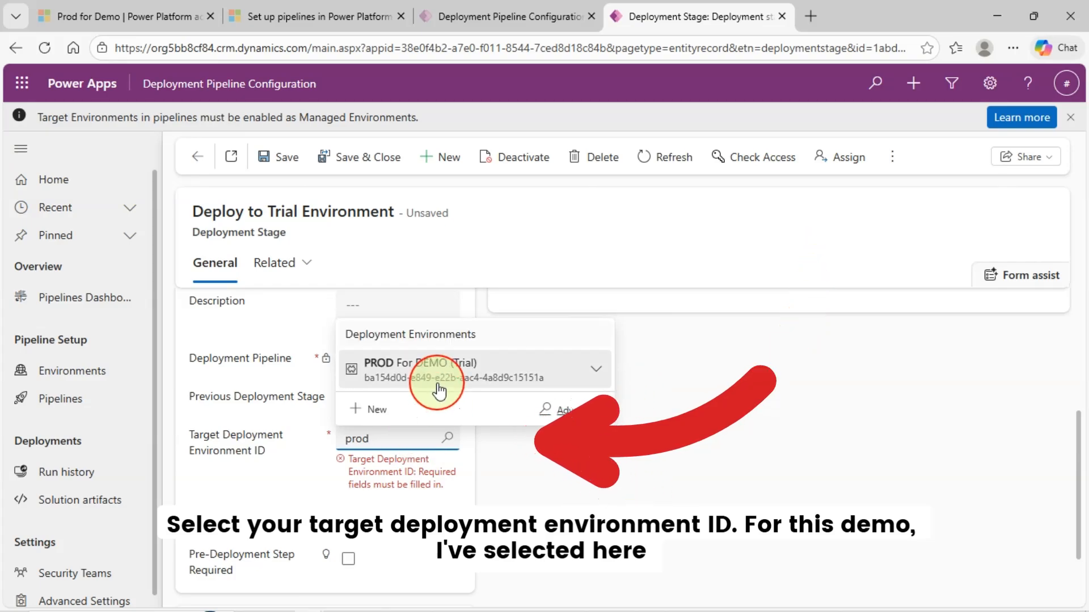
left_click(426, 377)
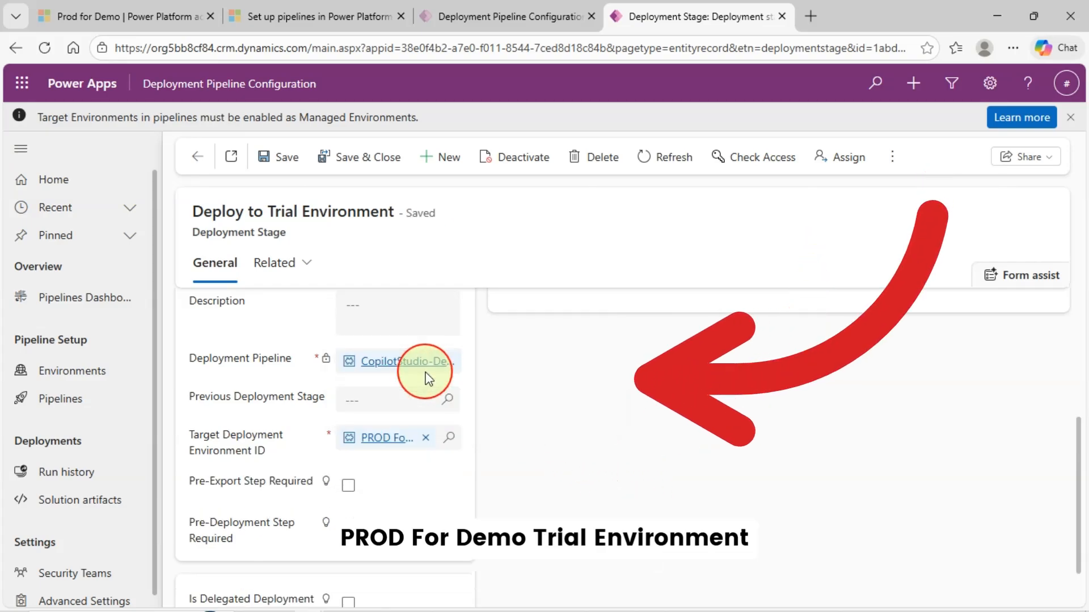
Step: Review the stage's fields, checking the Previous Deployment Stage lookup and the remaining step and delegation options
scroll(454, 417, "up", 2)
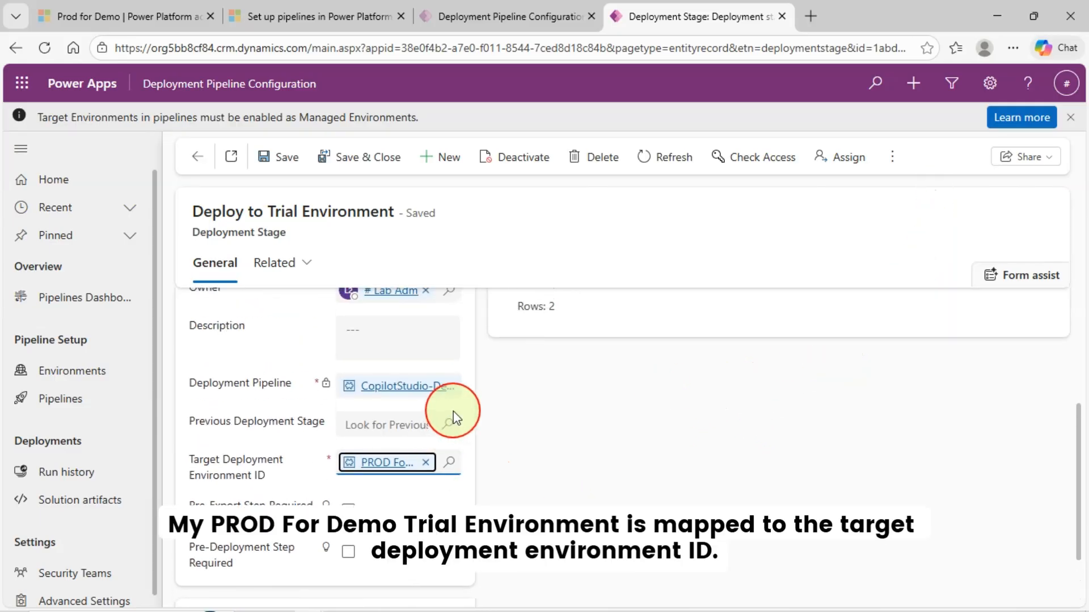
scroll(458, 391, "up", 2)
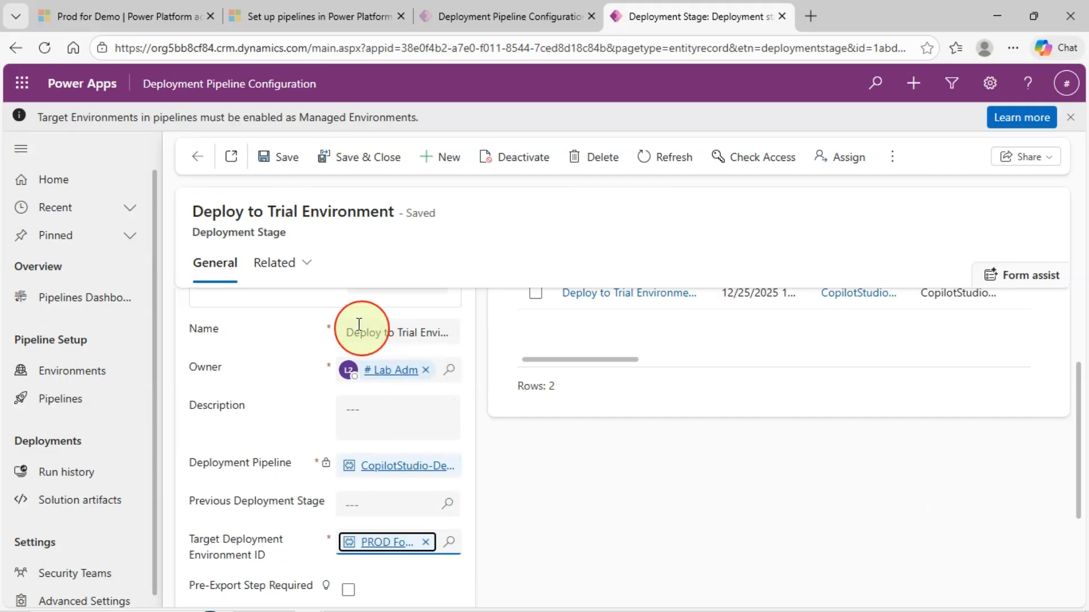
scroll(367, 401, "down", 2)
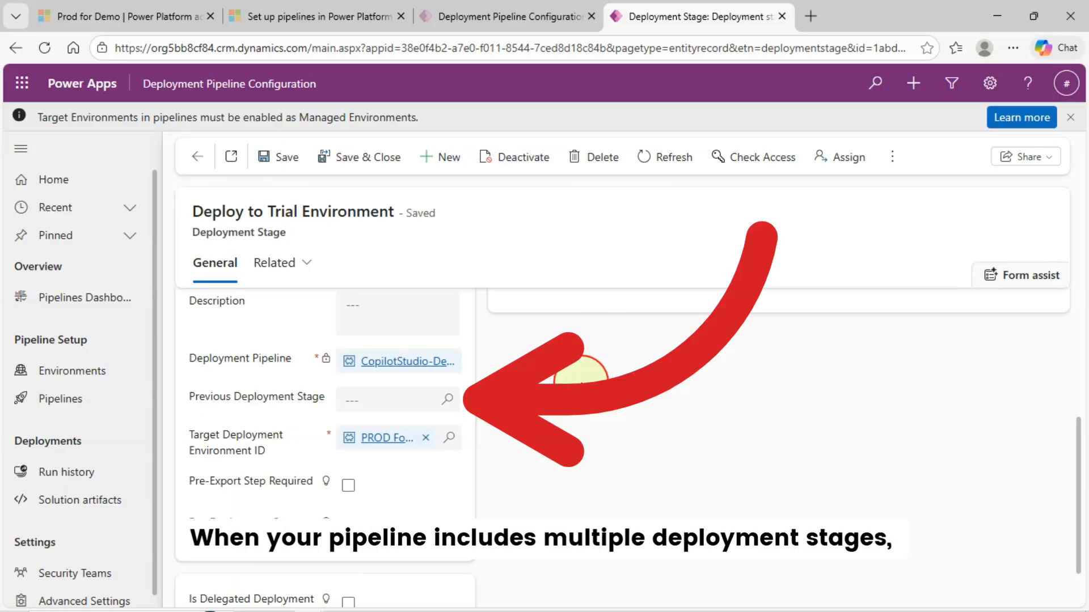
left_click(395, 401)
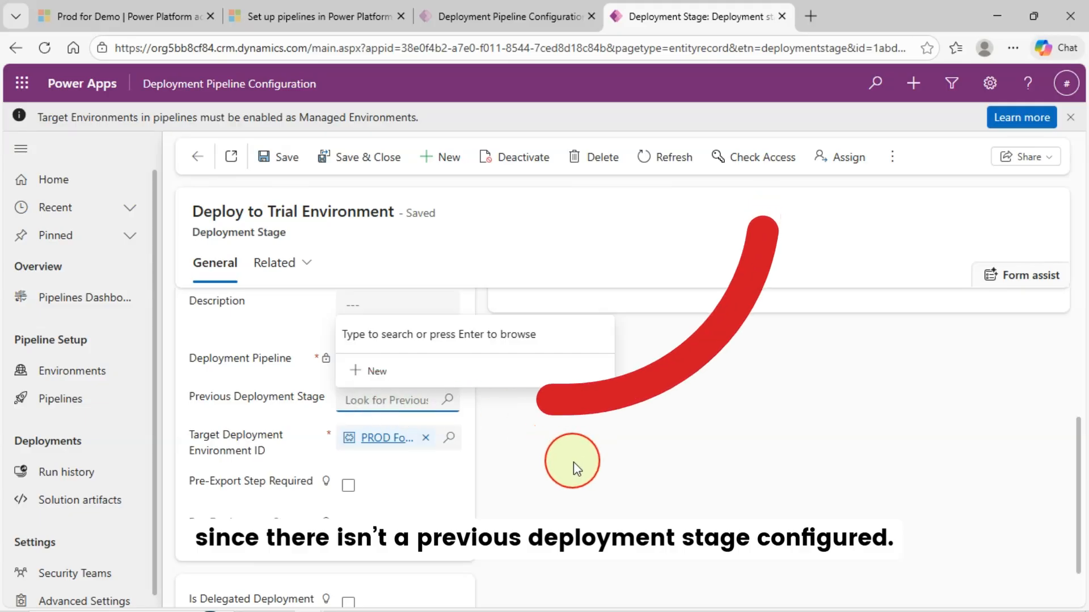
left_click(626, 475)
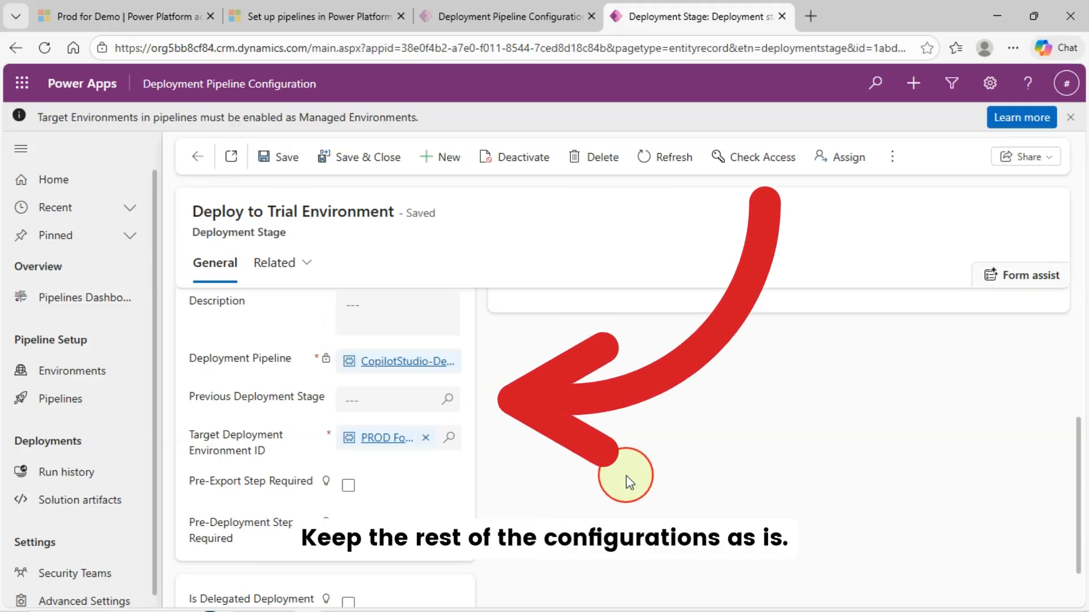
scroll(626, 475, "down", 1)
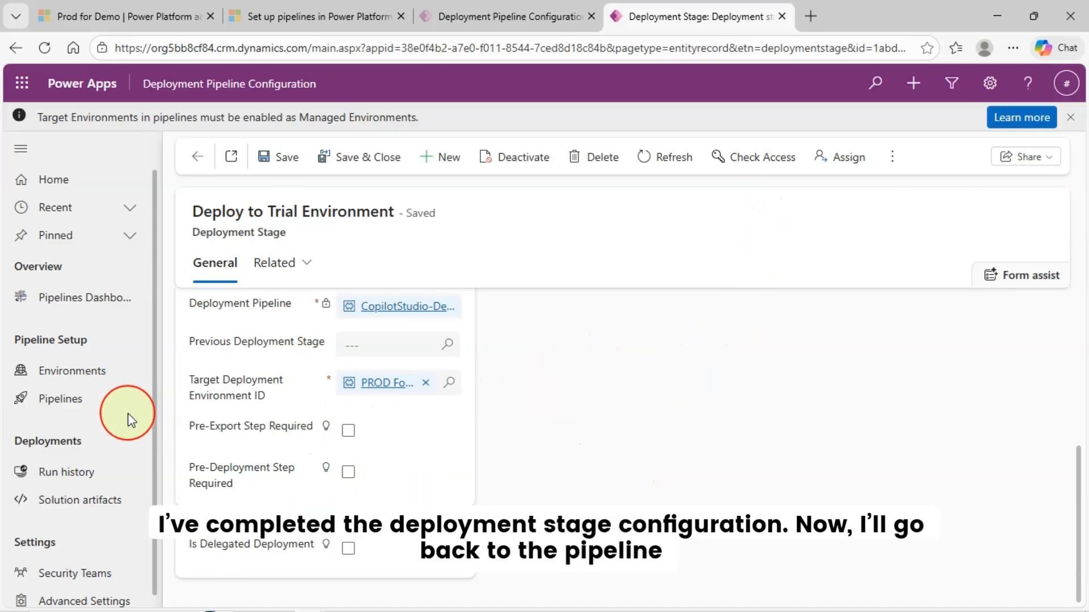
Step: Return to the active deployment pipelines, select CopilotStudio-DevToProd-Pipeline and open its sharing settings
left_click(62, 399)
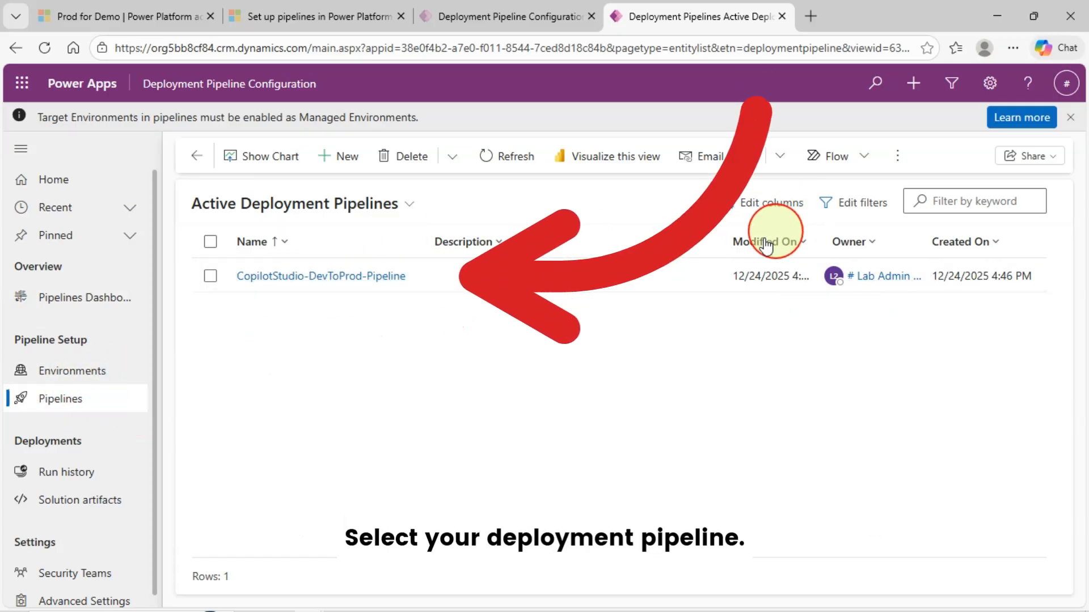
left_click(210, 276)
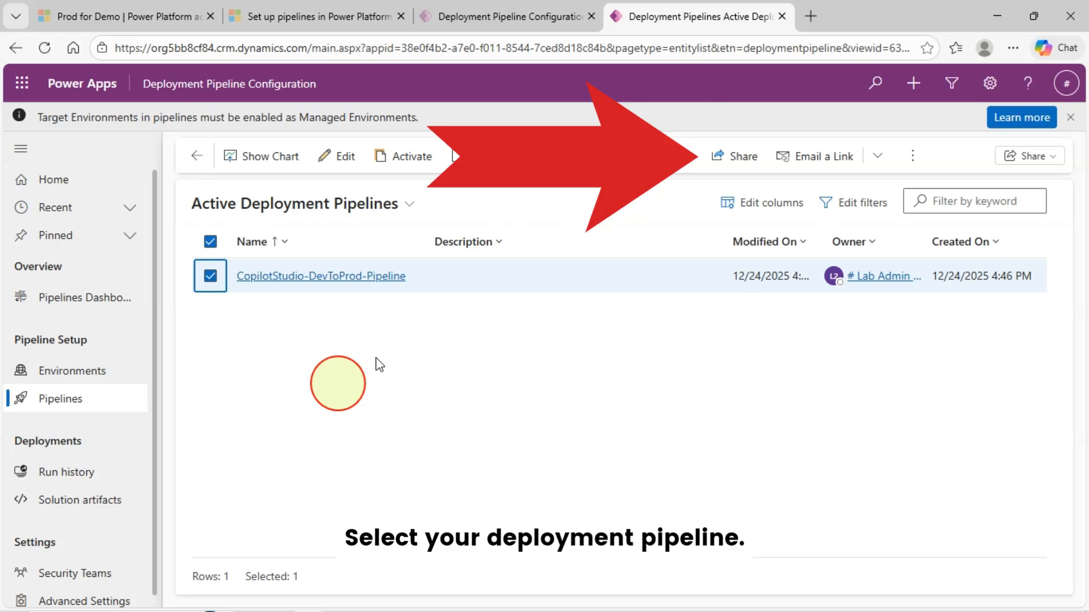
left_click(738, 159)
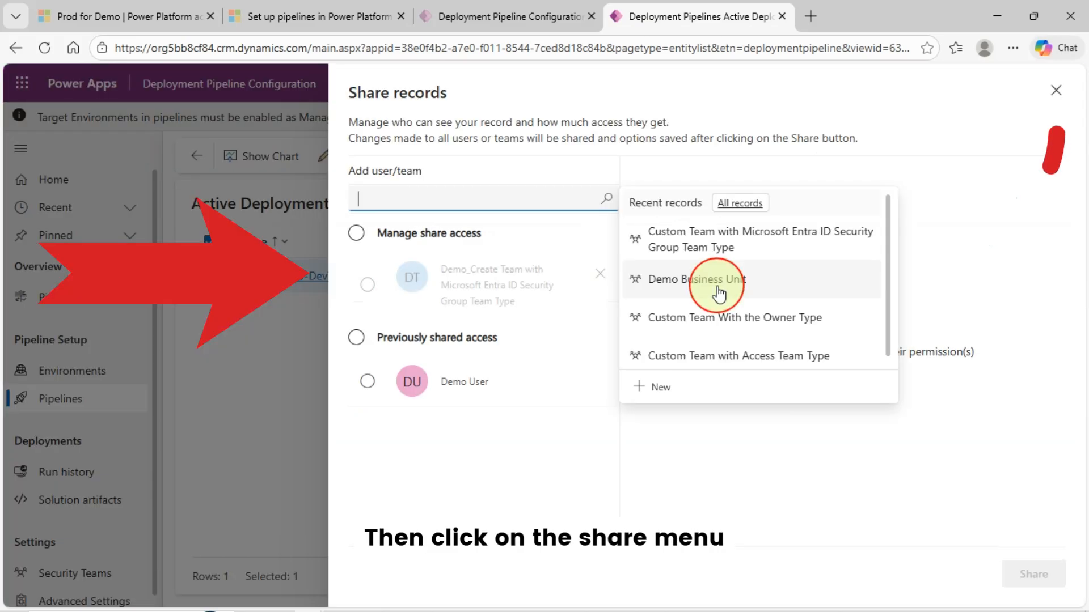
left_click(652, 500)
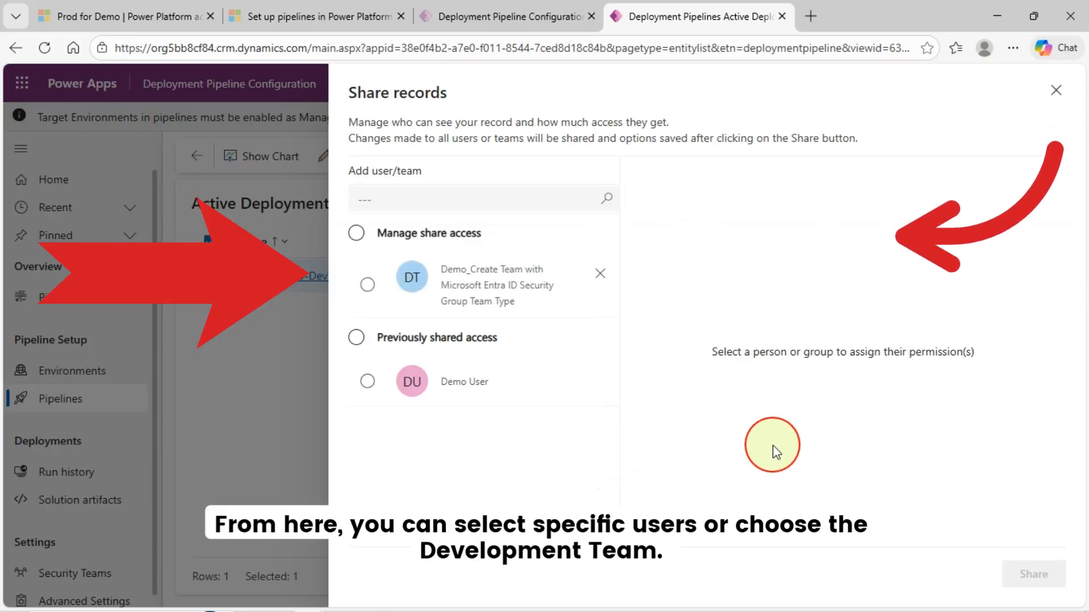
Step: Tick only Read for Demo_Create Team with Microsoft Entra ID Security Group Team Type, view the previously shared user's permissions, and close sharing without saving
left_click(368, 287)
left_click(499, 377)
left_click(382, 292)
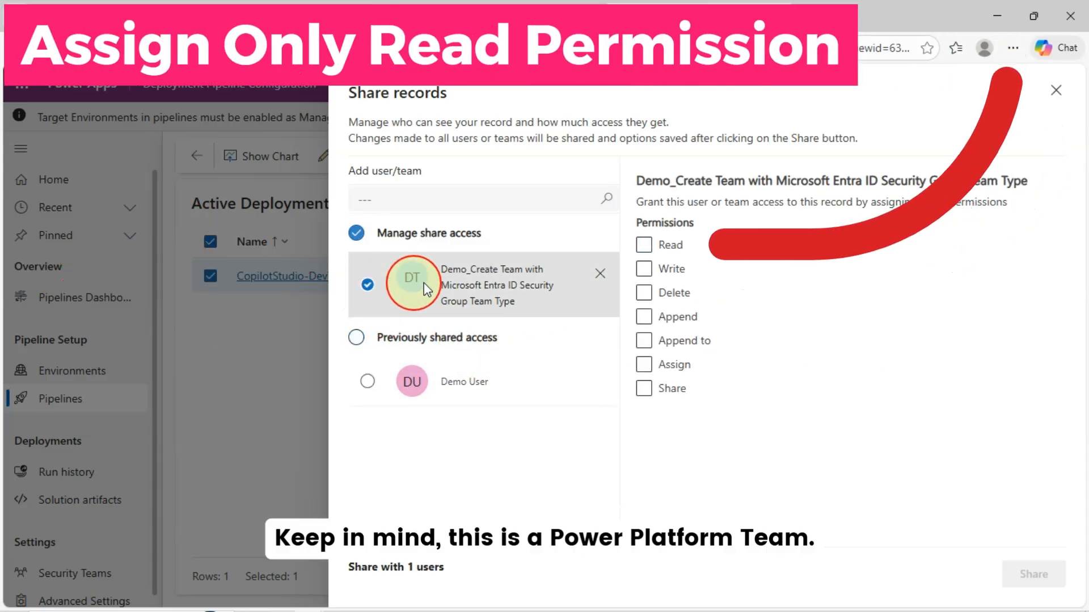
left_click(644, 246)
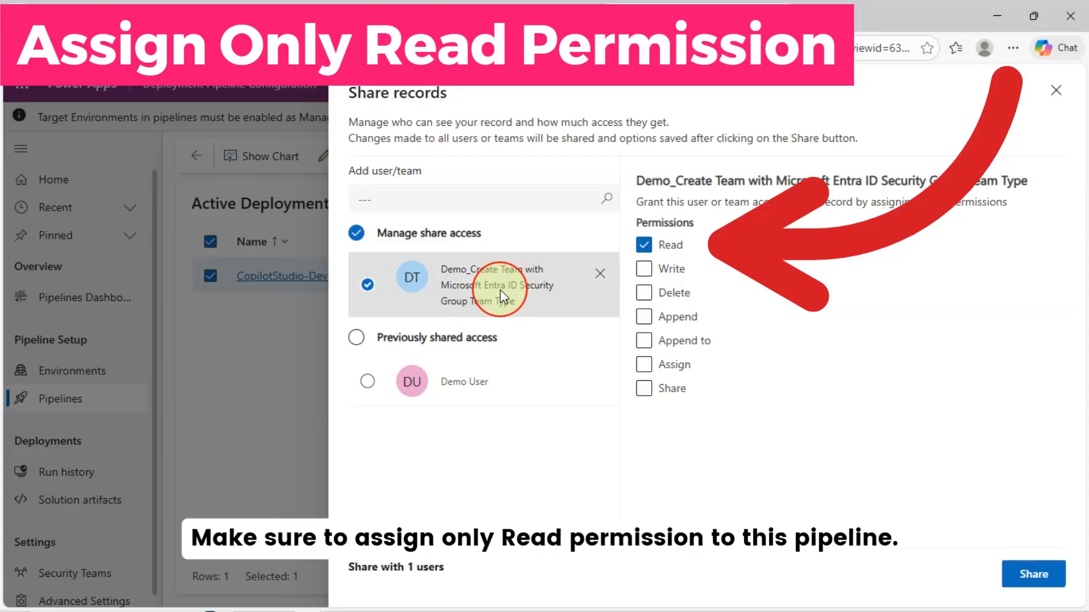
left_click(557, 366)
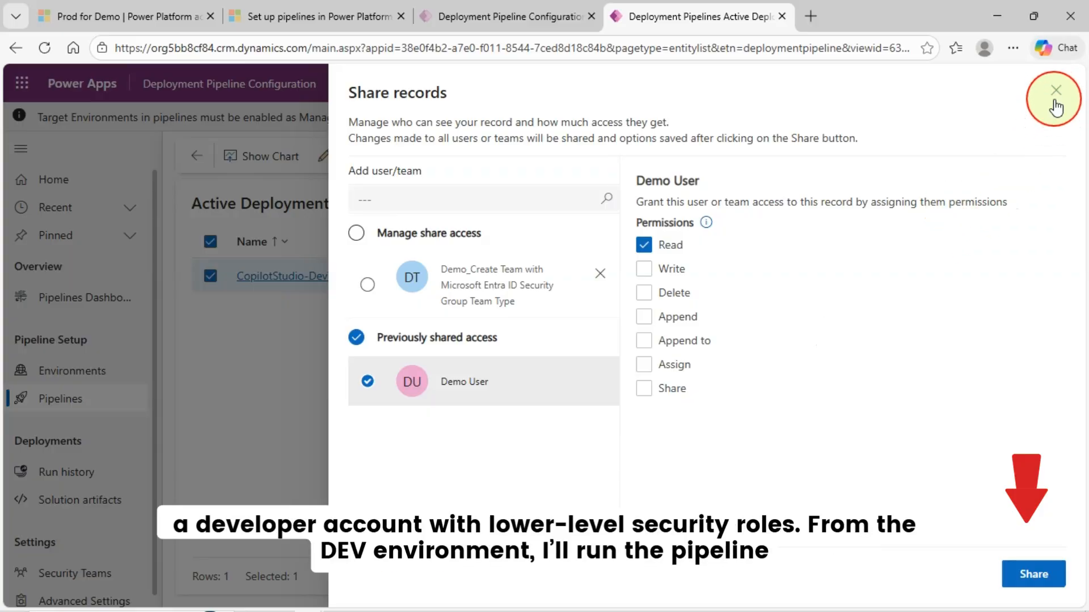
left_click(1055, 92)
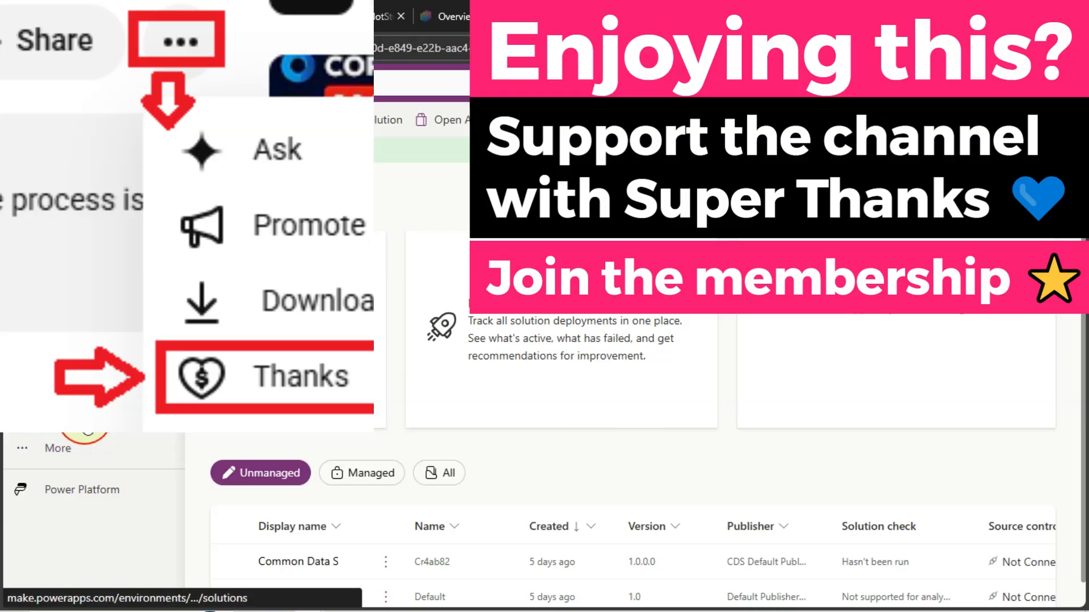
Step: In the developer account's Power Apps window, list all solutions of Prod for Demo and choose Personal Productivity Environment as the environment
scroll(642, 417, "down", 1)
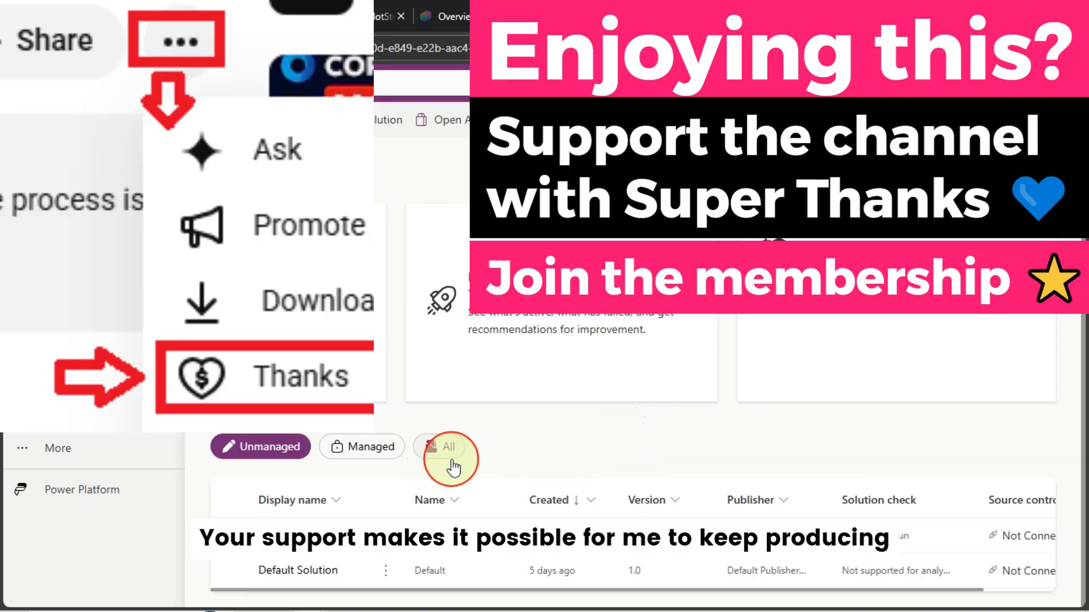
left_click(391, 456)
left_click(441, 447)
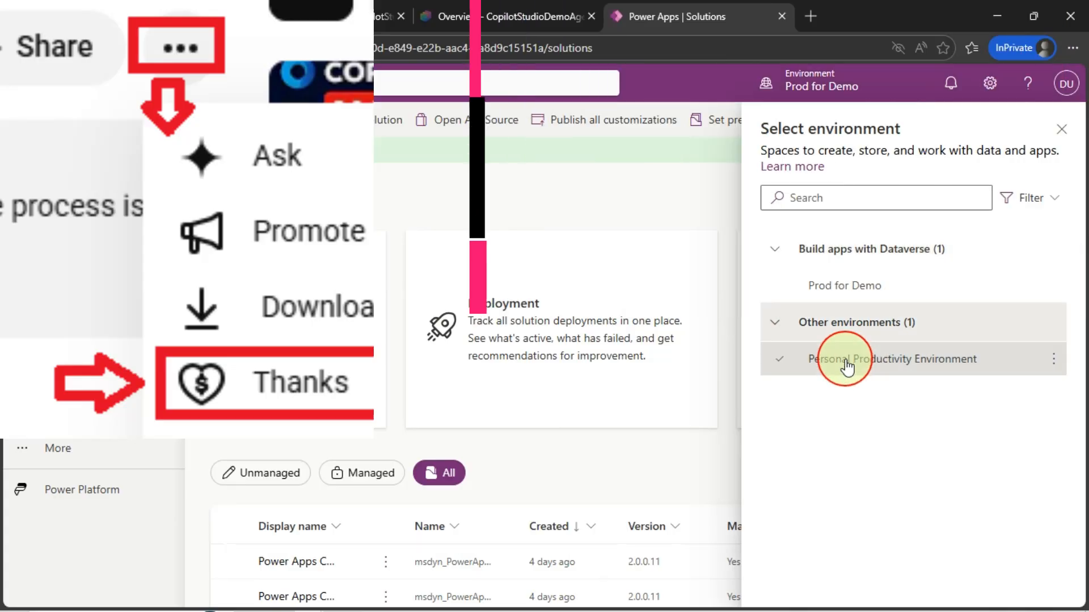
left_click(843, 363)
Step: Switch to the open solutions page of Personal Productivity Environment, list all solutions and locate CopilotStudio-Demo-Solution
left_click(287, 26)
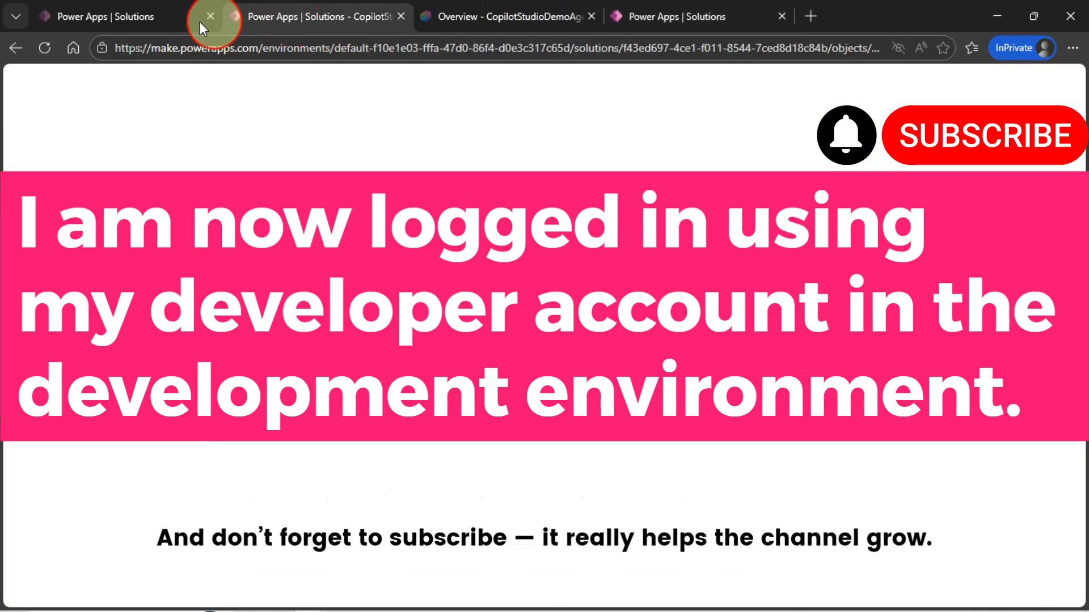
left_click(132, 20)
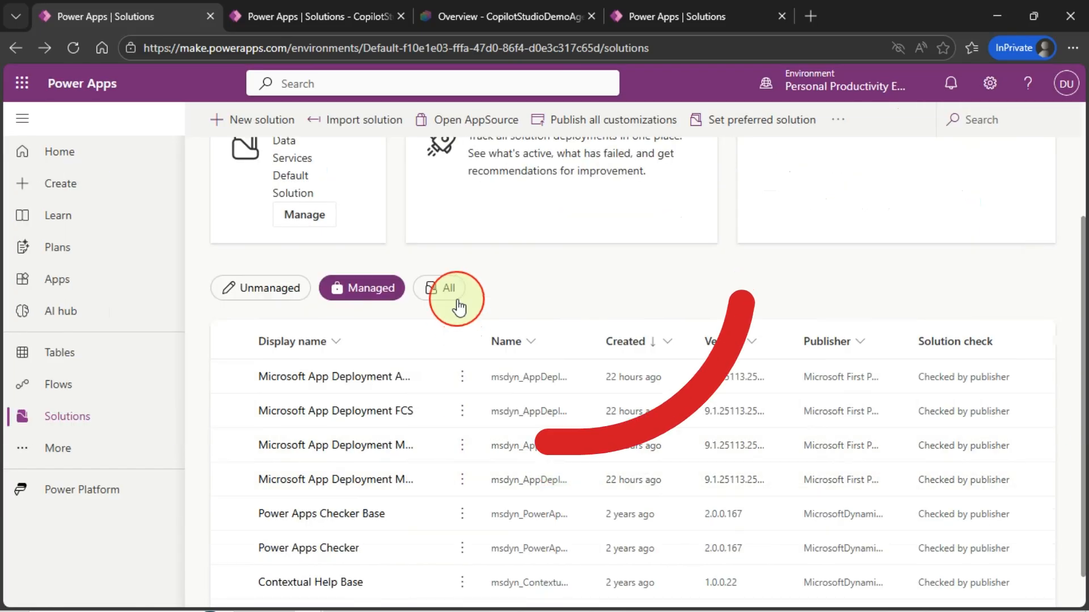
left_click(450, 290)
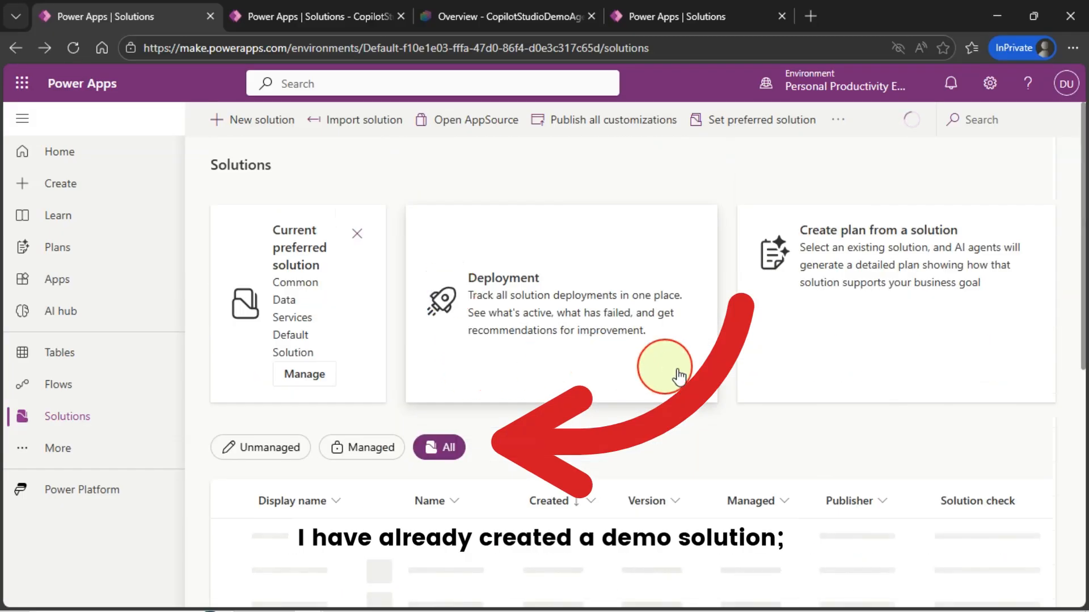
scroll(696, 385, "down", 2)
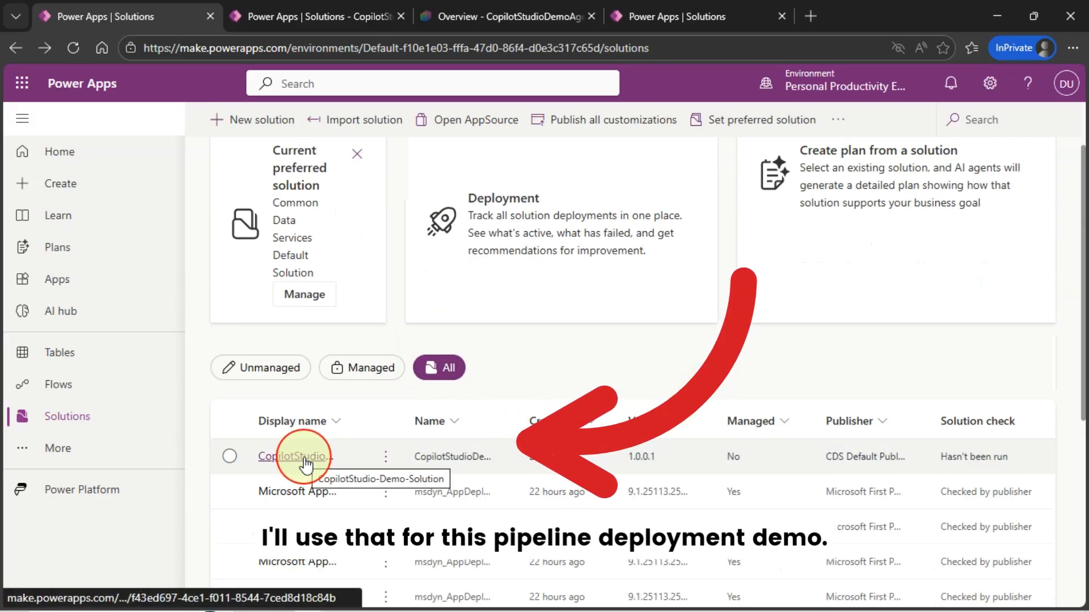
left_click(272, 126)
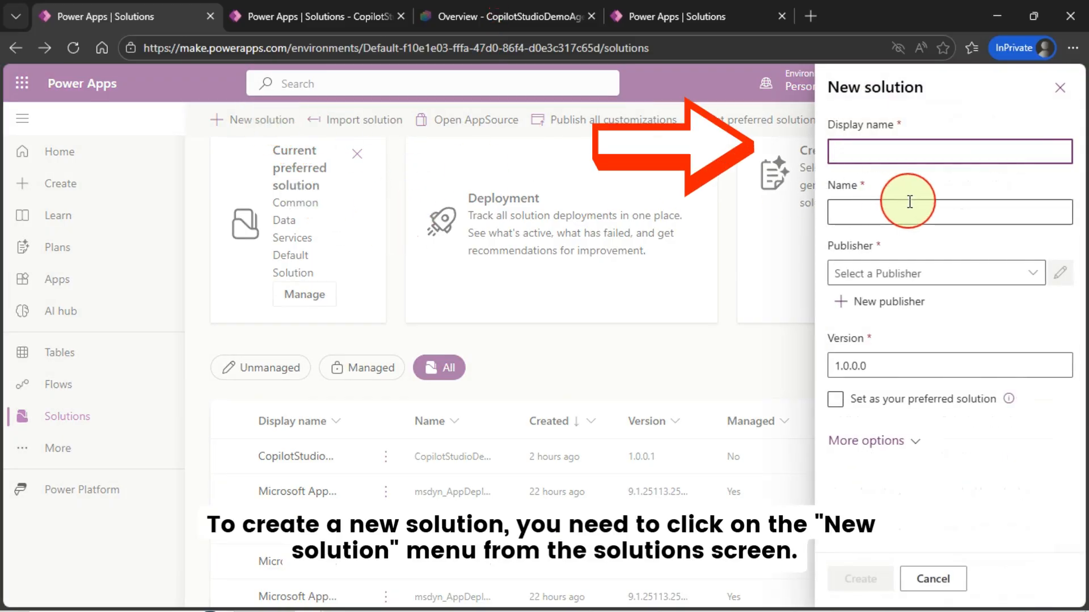
type("Test S")
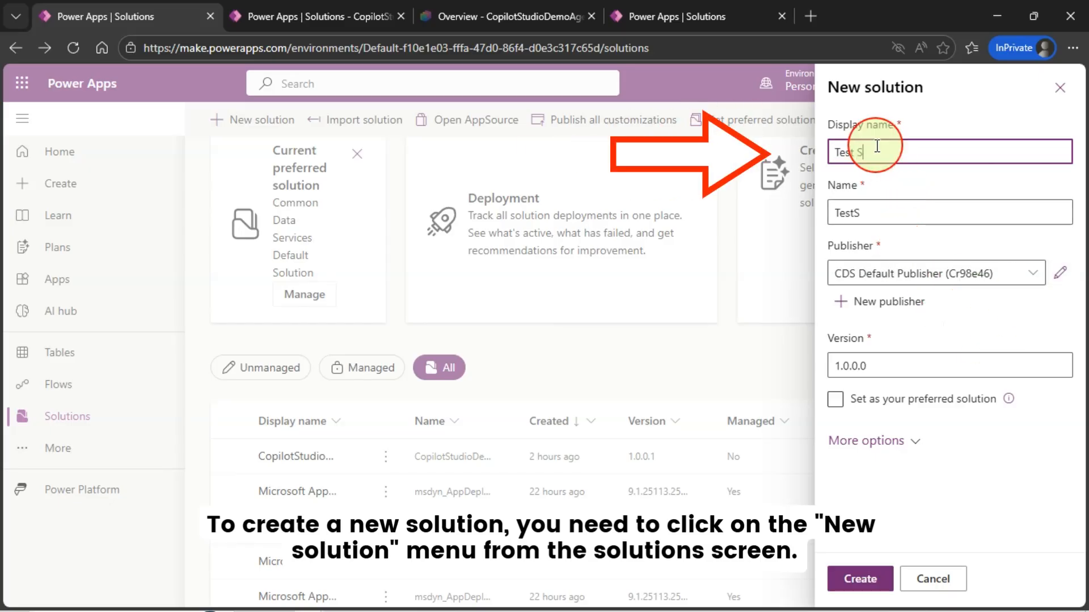
type("olution")
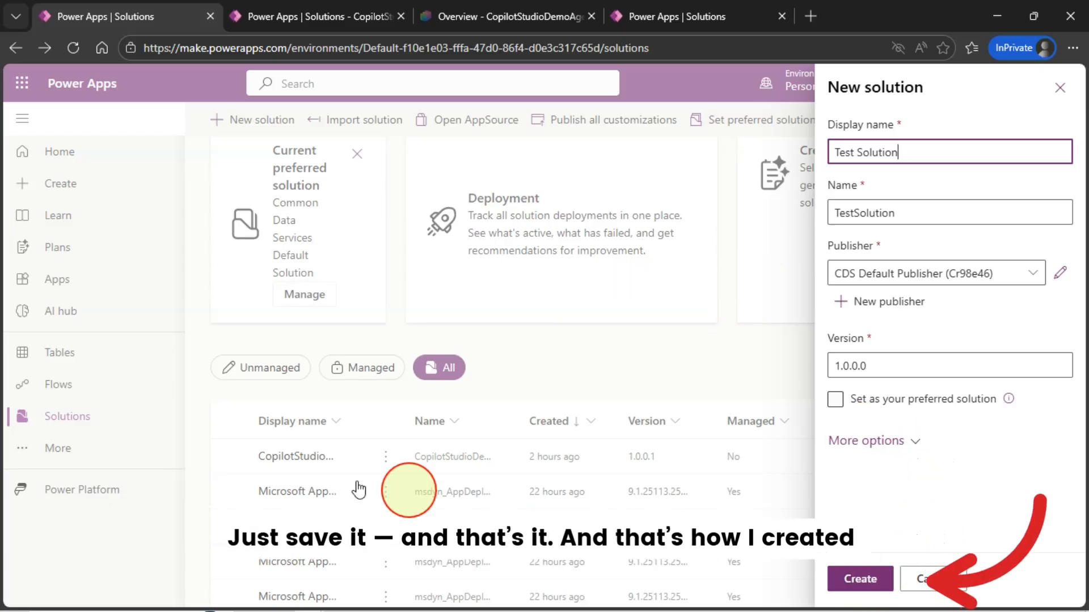
left_click(944, 578)
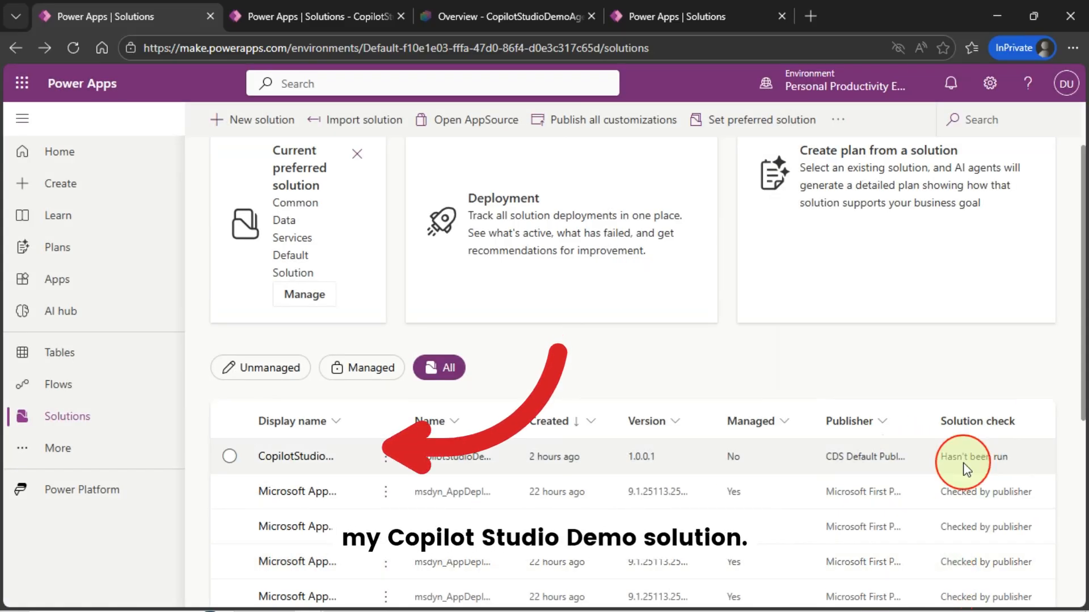
Step: Open CopilotStudio-Demo-Solution, show its agents and look through the options for adding an agent to the solution
left_click(313, 458)
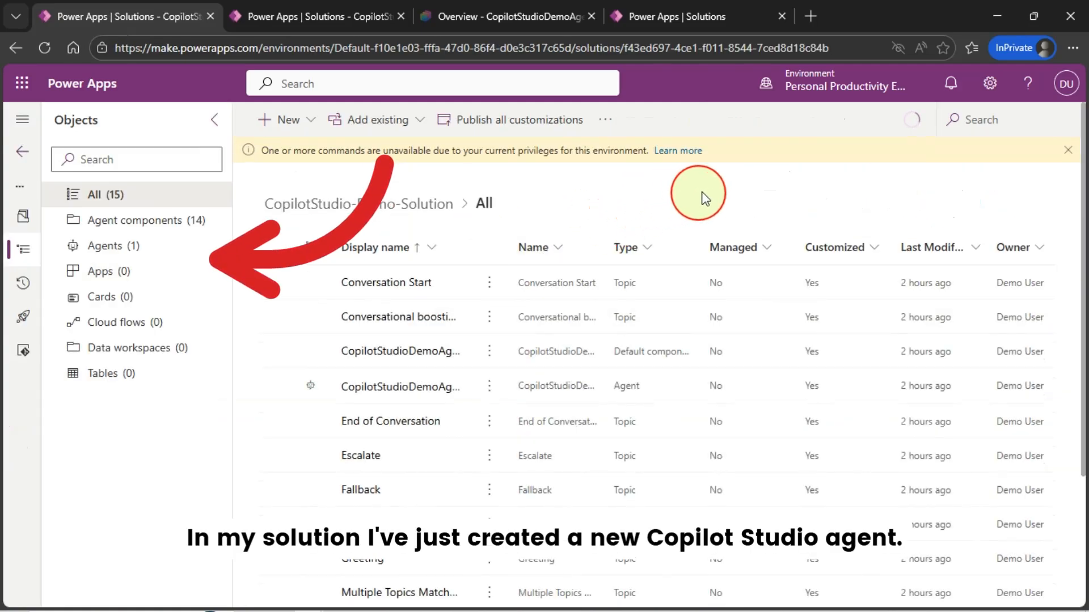
left_click(132, 254)
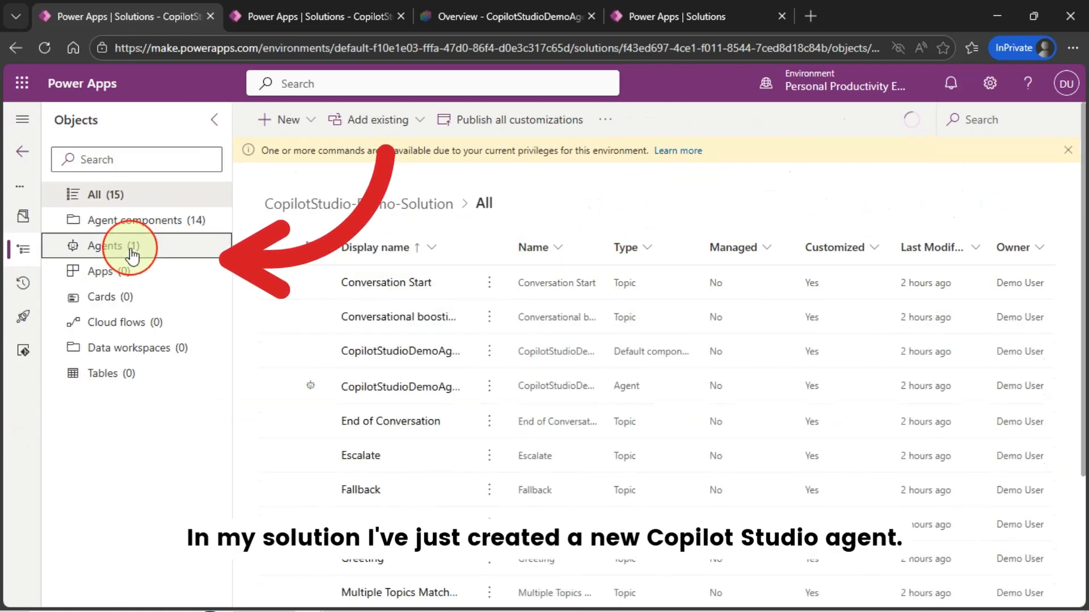
left_click(378, 120)
mouse_move(363, 151)
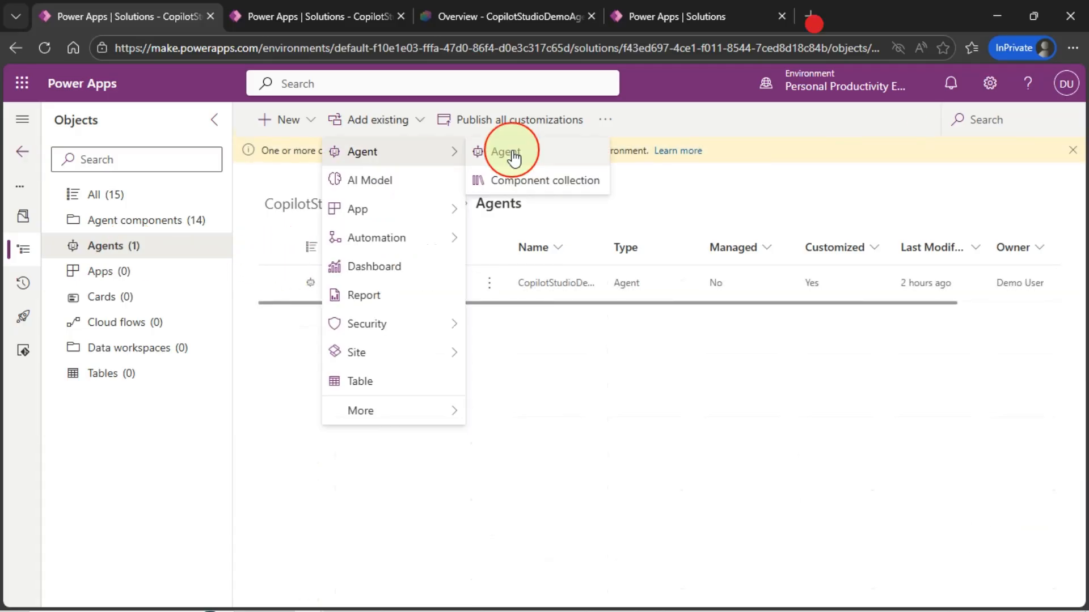
left_click(831, 182)
left_click(313, 122)
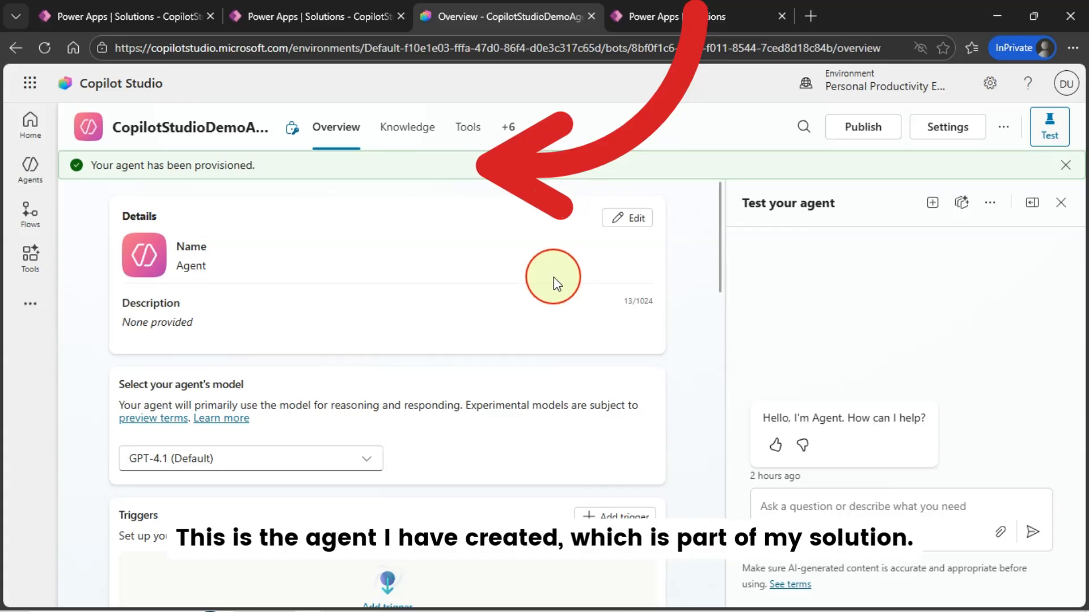
Step: Return from the agent overview to the Agents list of CopilotStudio-Demo-Solution and publish all customizations
left_click(317, 14)
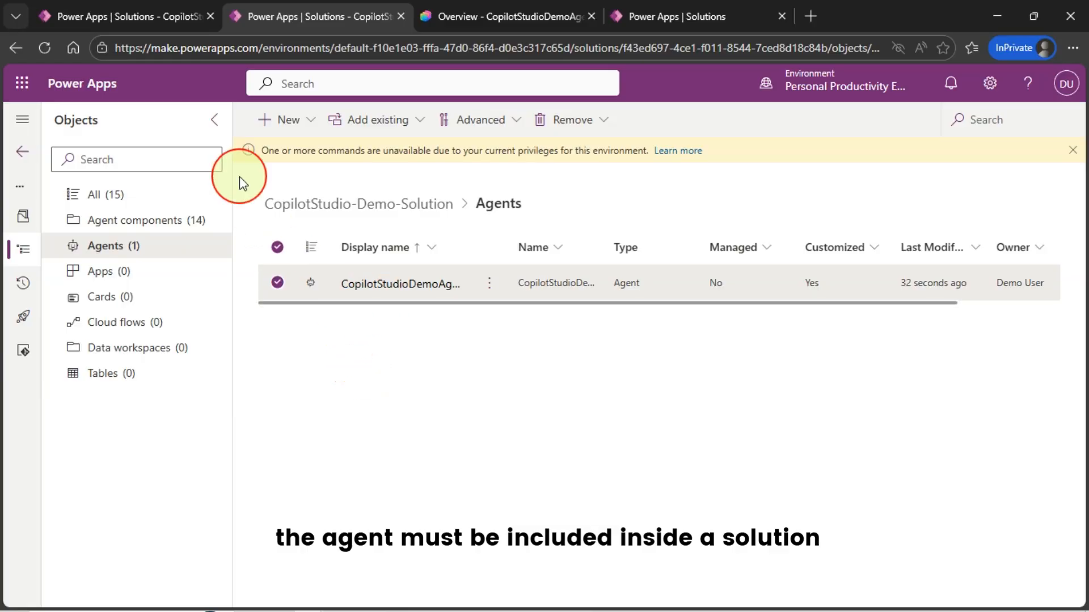
left_click(169, 12)
left_click(348, 20)
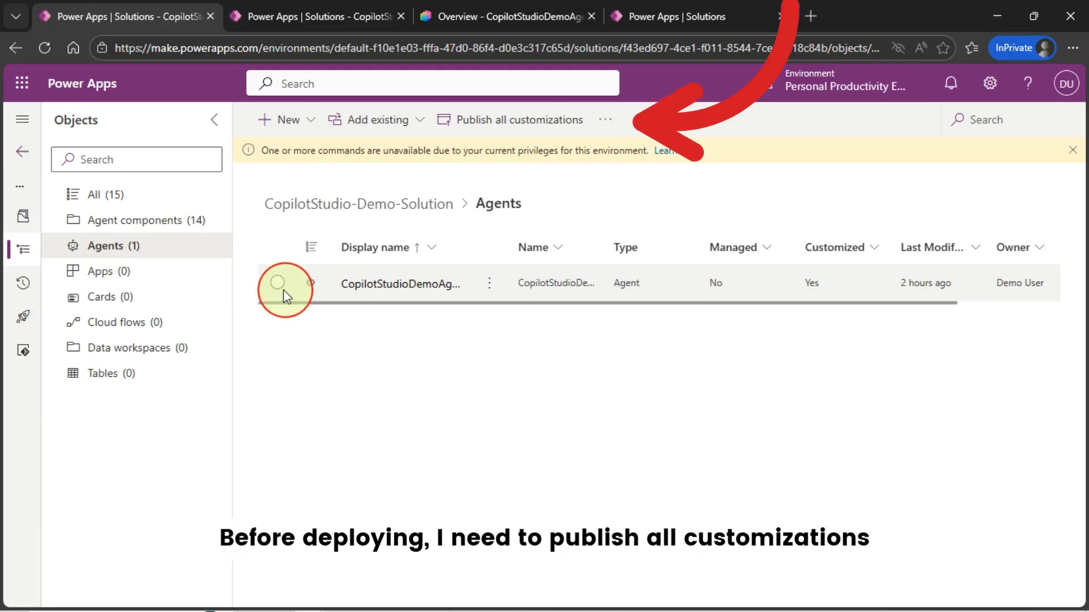
left_click(277, 283)
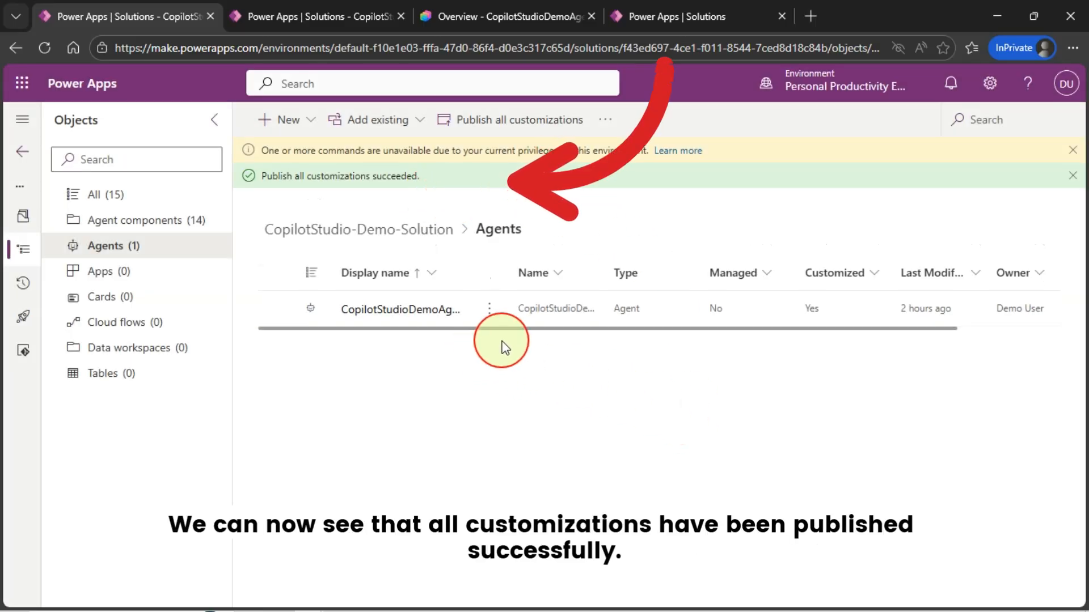
Step: Go back to the solutions list, select CopilotStudio-Demo-Solution and open its deployment pipelines
left_click(16, 48)
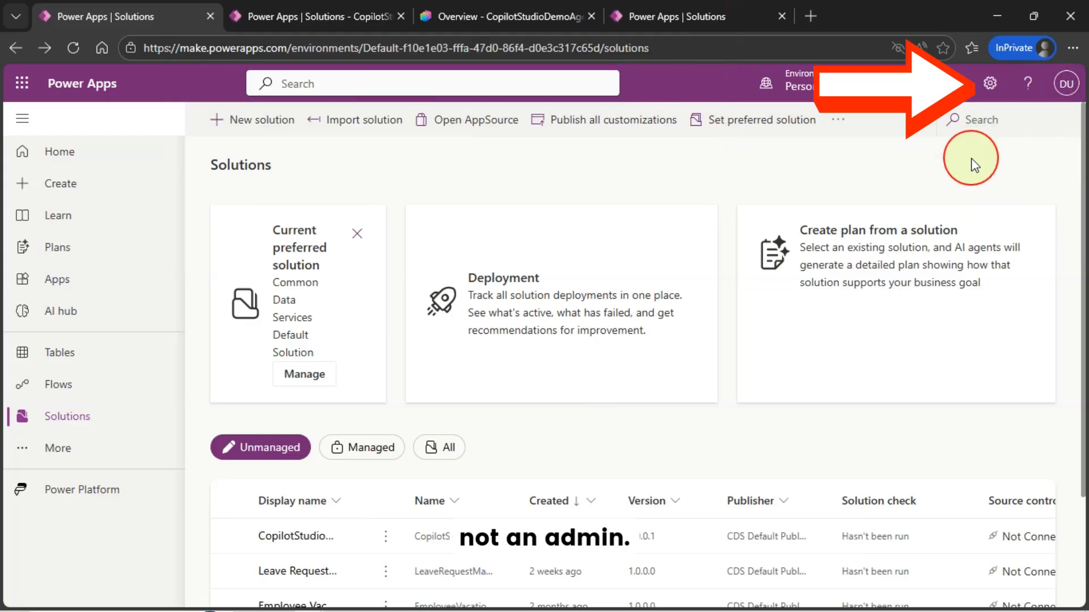
scroll(624, 340, "down", 2)
left_click(268, 457)
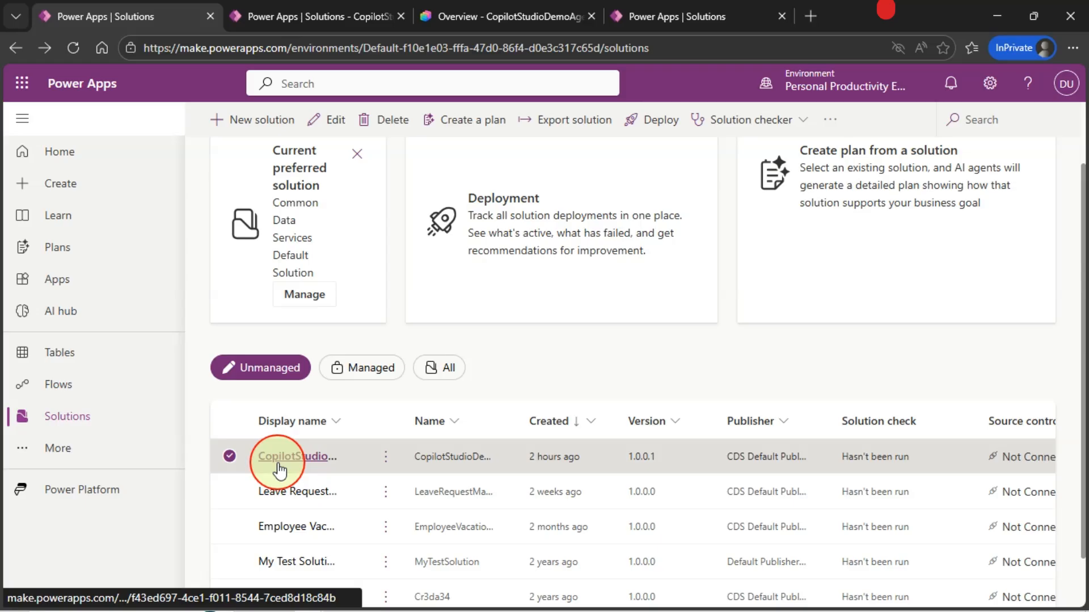
left_click(658, 123)
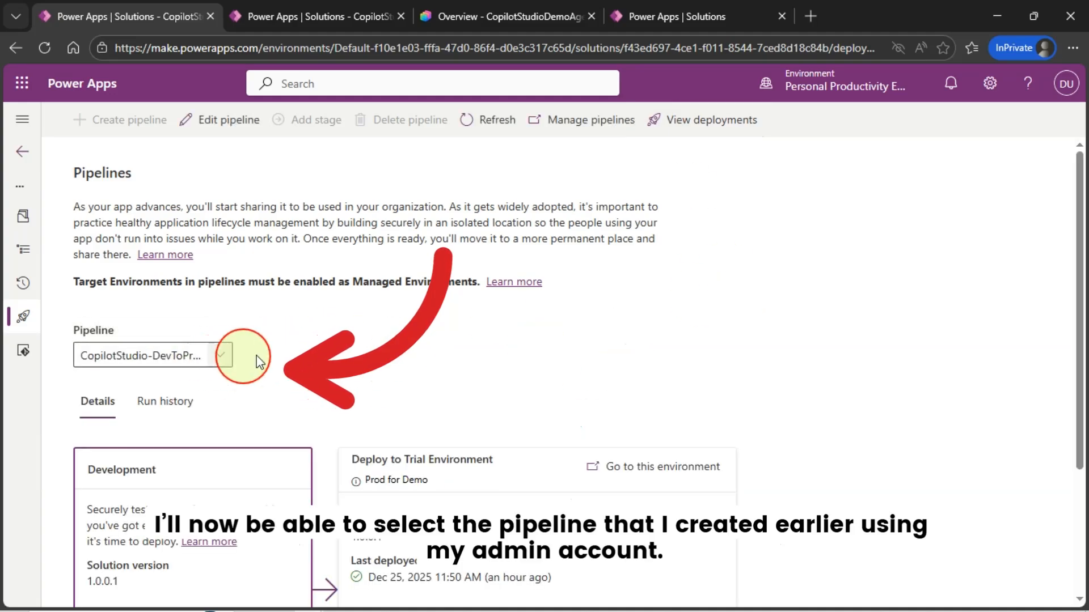
Step: Choose CopilotStudio-DevToProd-Pipeline and start a deployment to Trial Environment with the schedule Now, continuing to the summary
left_click(222, 356)
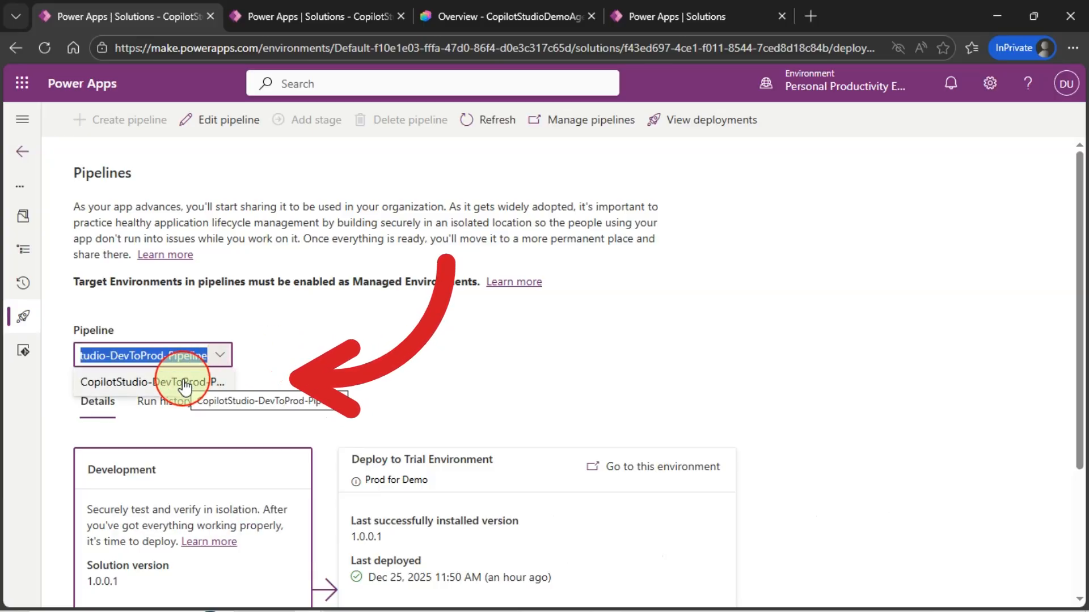
left_click(204, 381)
scroll(590, 343, "down", 3)
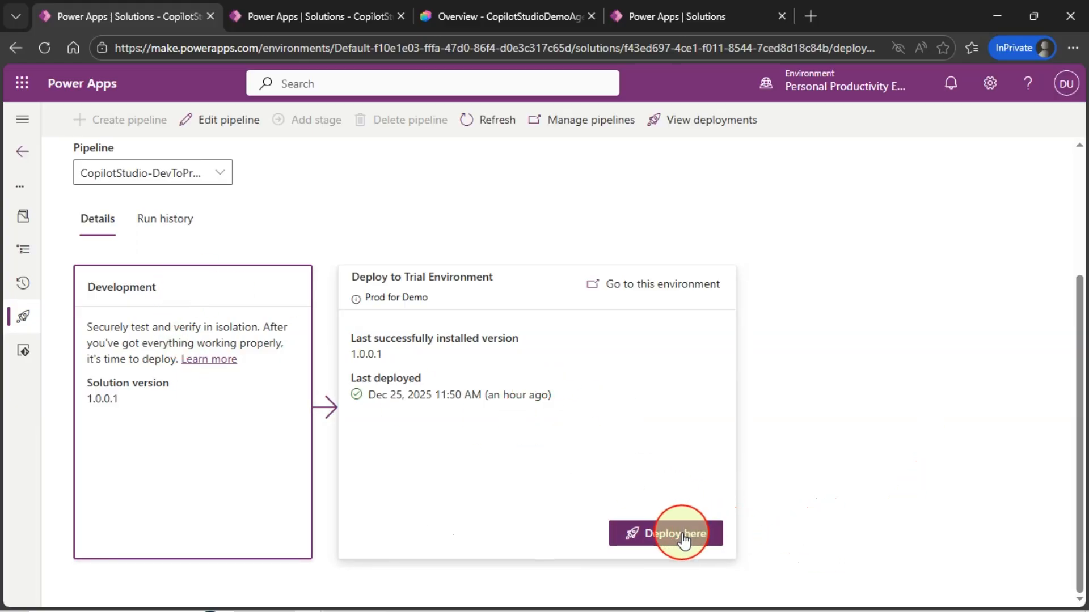
left_click(680, 534)
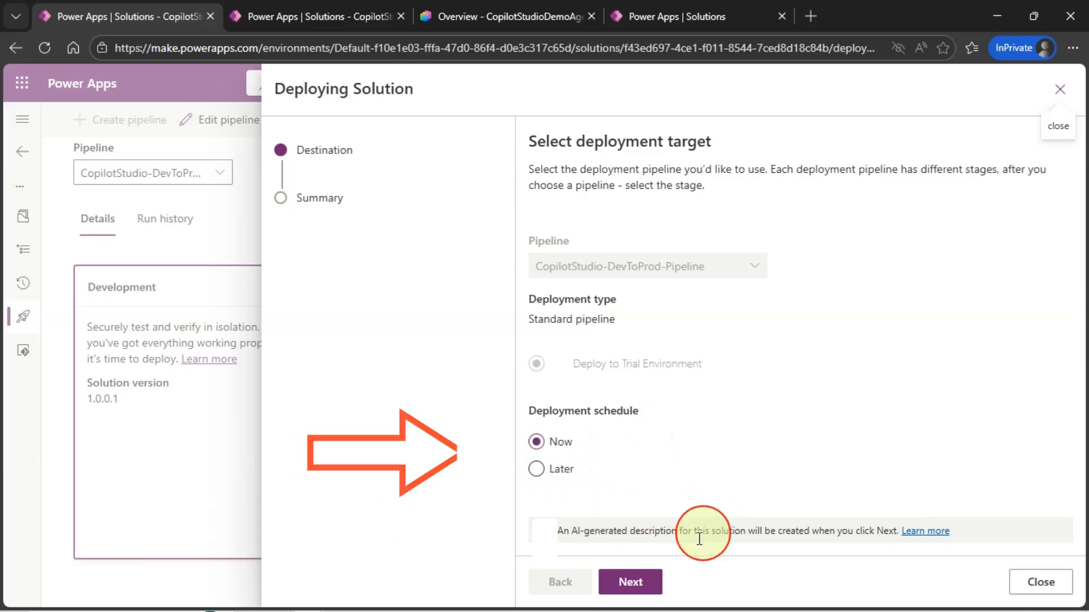
left_click(633, 582)
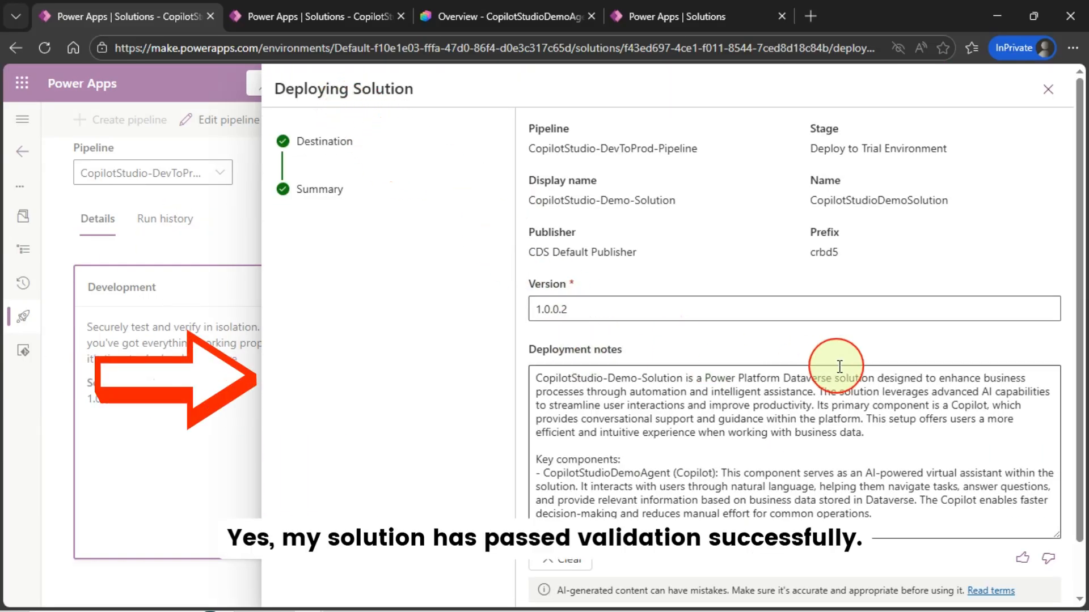
Step: Review the deployment summary and notes, and deploy CopilotStudio-Demo-Solution as version 1.0.0.2
scroll(858, 391, "down", 1)
scroll(858, 391, "down", 1)
scroll(809, 401, "up", 2)
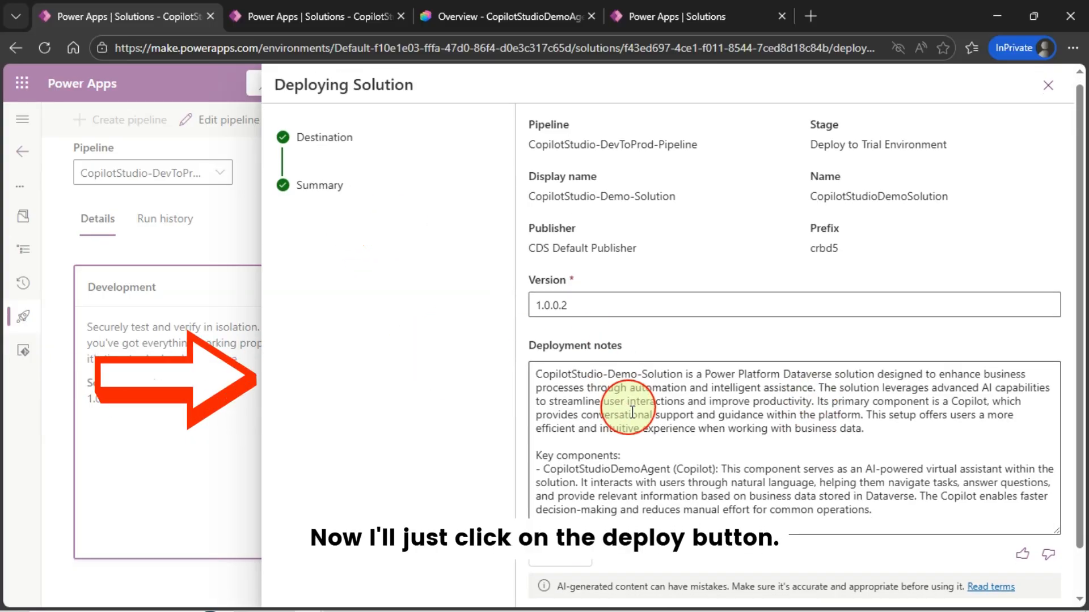
scroll(681, 442, "down", 1)
left_click(632, 583)
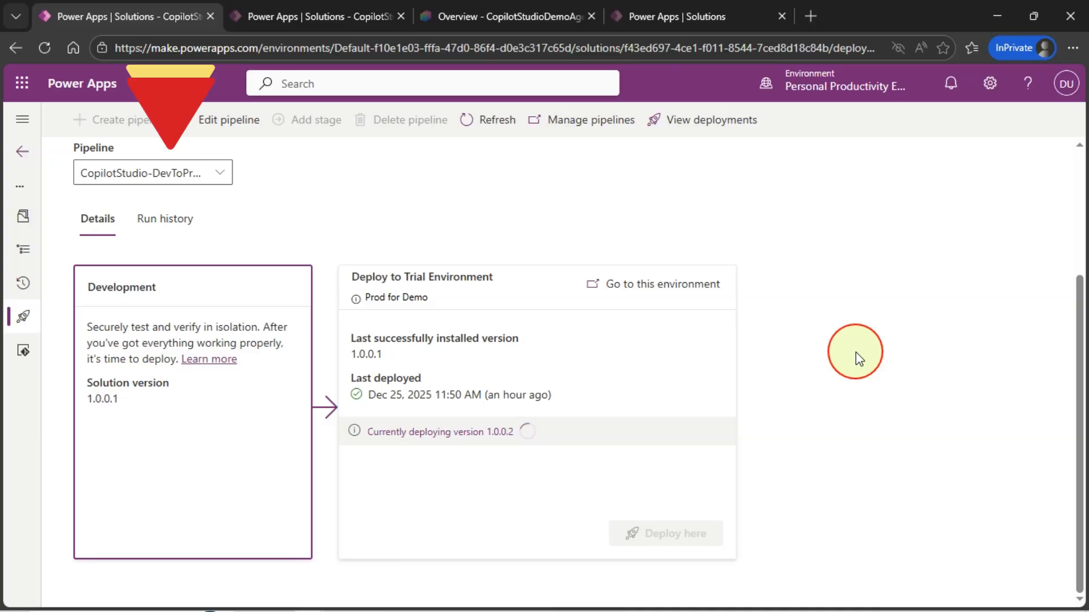
Step: Check the pipeline's run history for the deployment's status and version, and return to the pipeline details
left_click(194, 229)
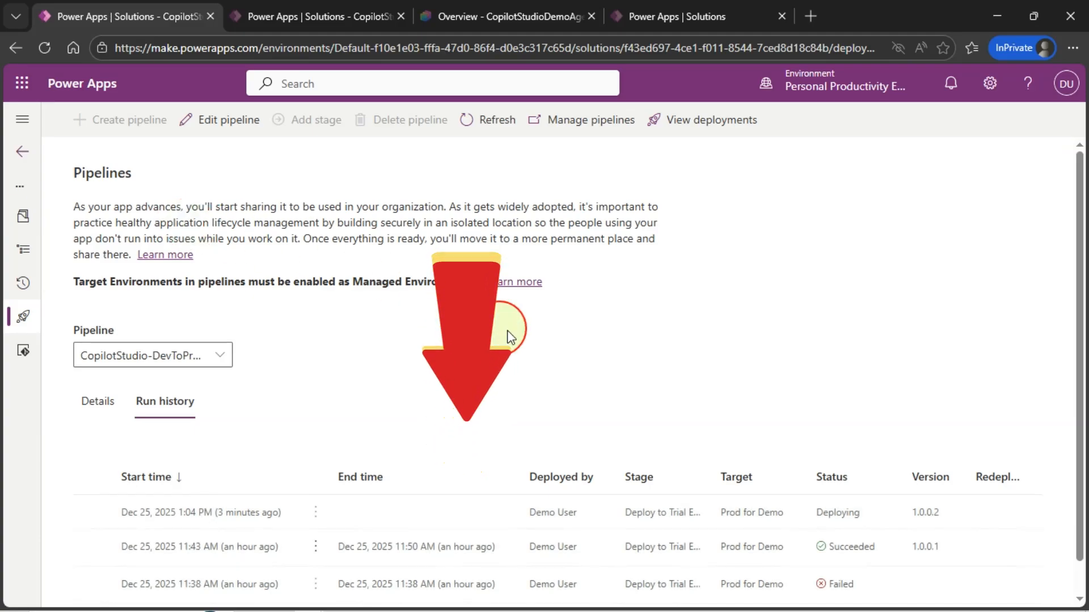
scroll(692, 342, "down", 1)
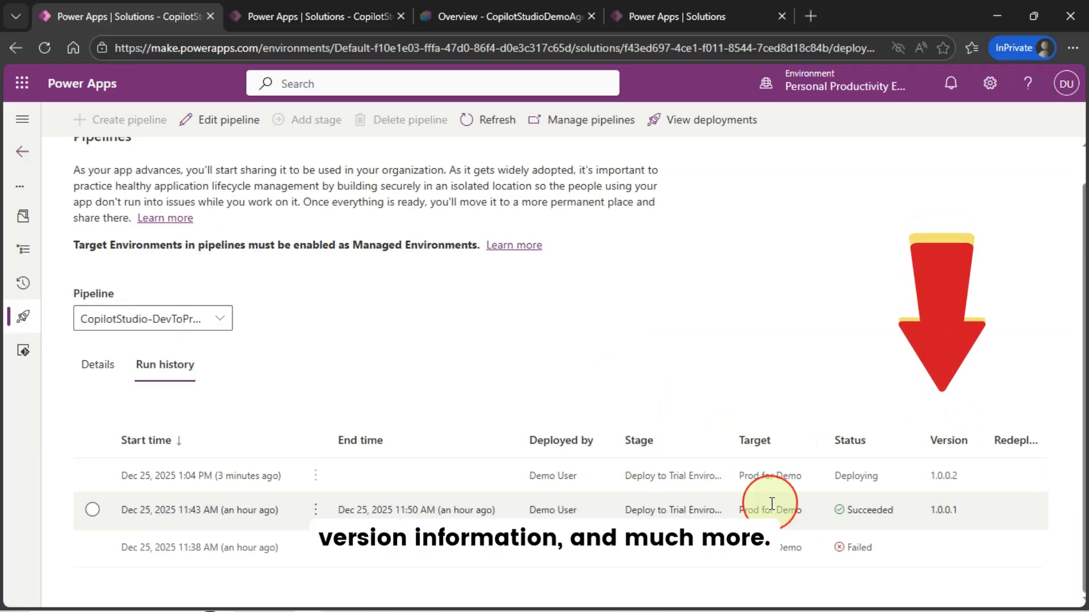
left_click(97, 370)
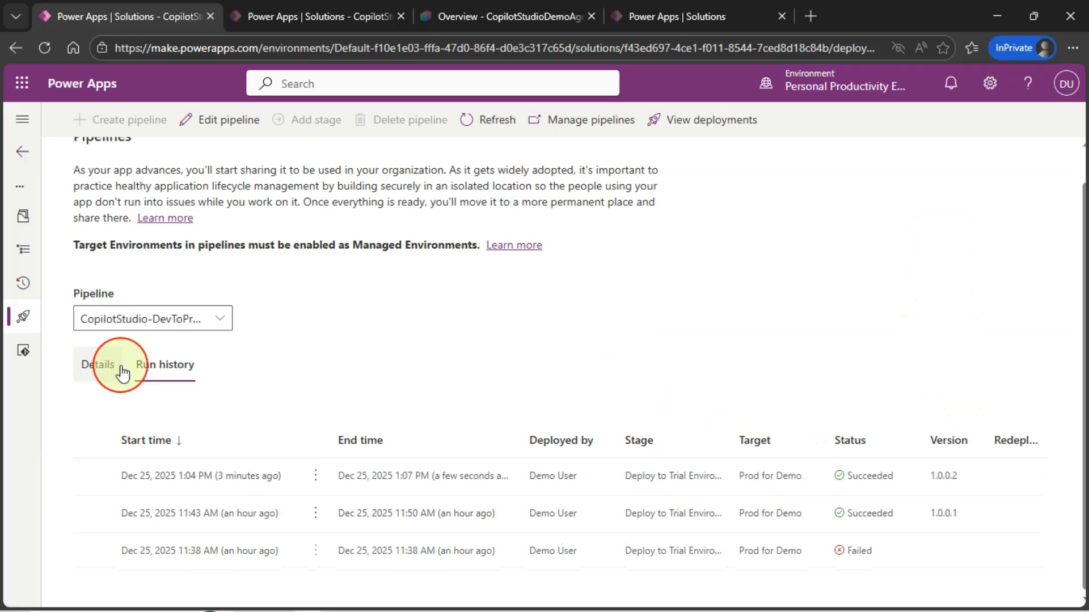
scroll(787, 433, "down", 2)
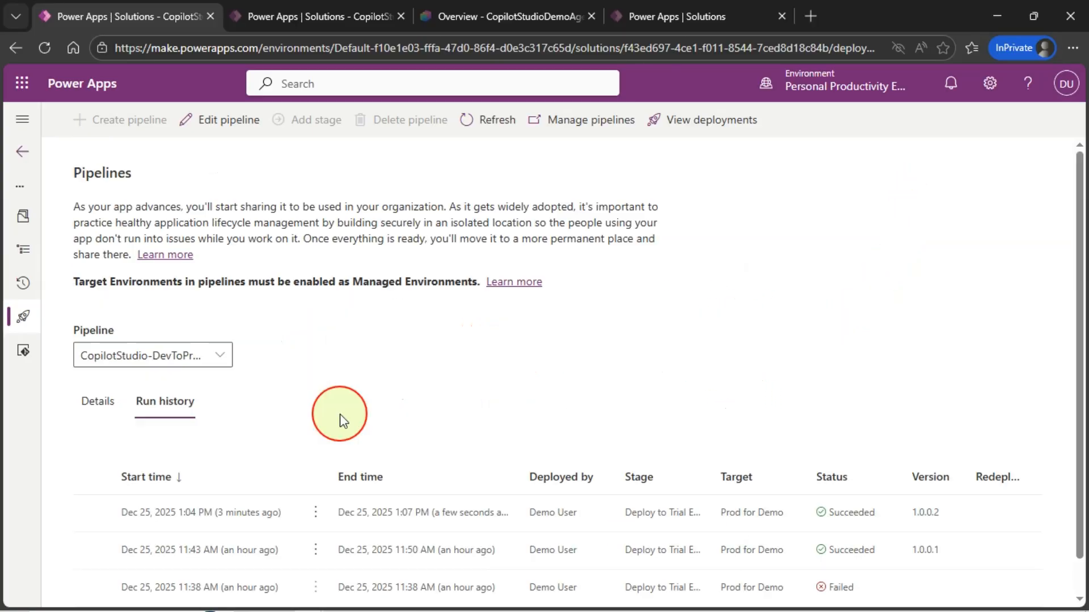
scroll(437, 414, "down", 1)
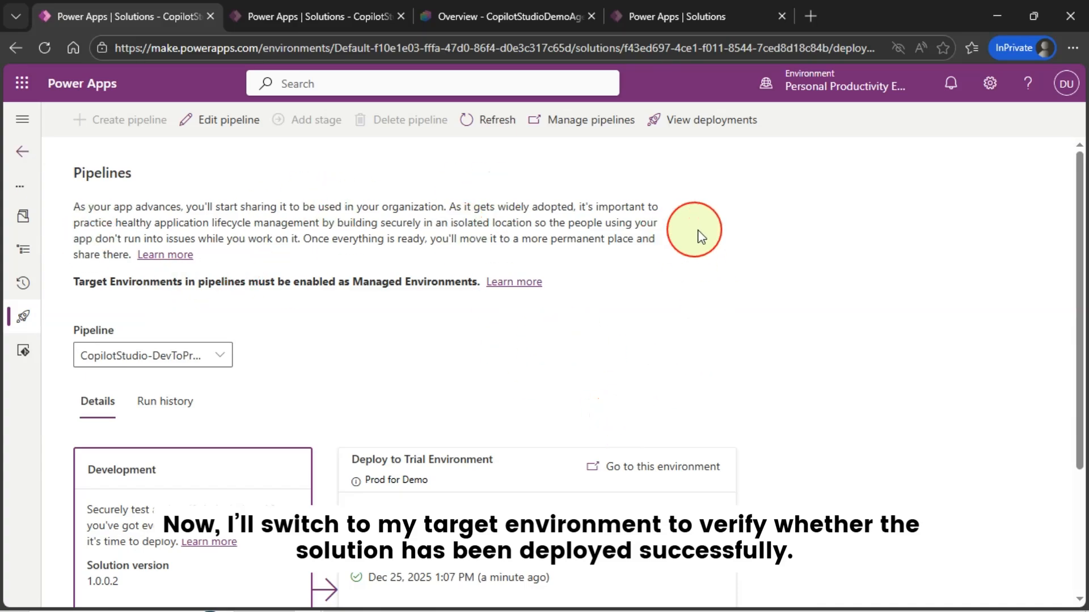
Step: Switch to the other open Power Apps solutions page and change its environment to Prod for Demo
left_click(703, 22)
left_click(834, 81)
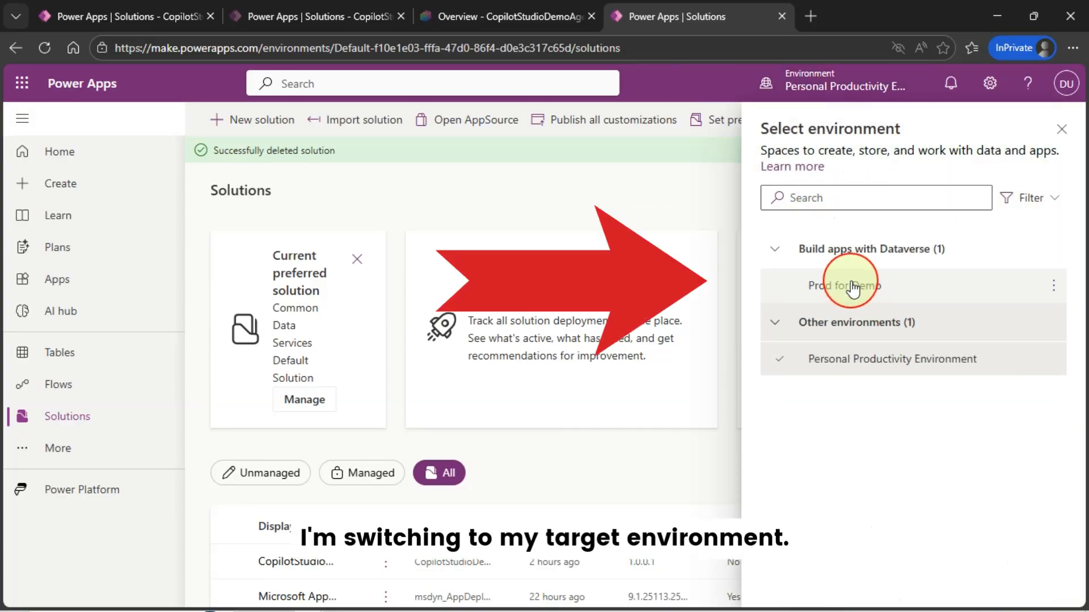
left_click(852, 286)
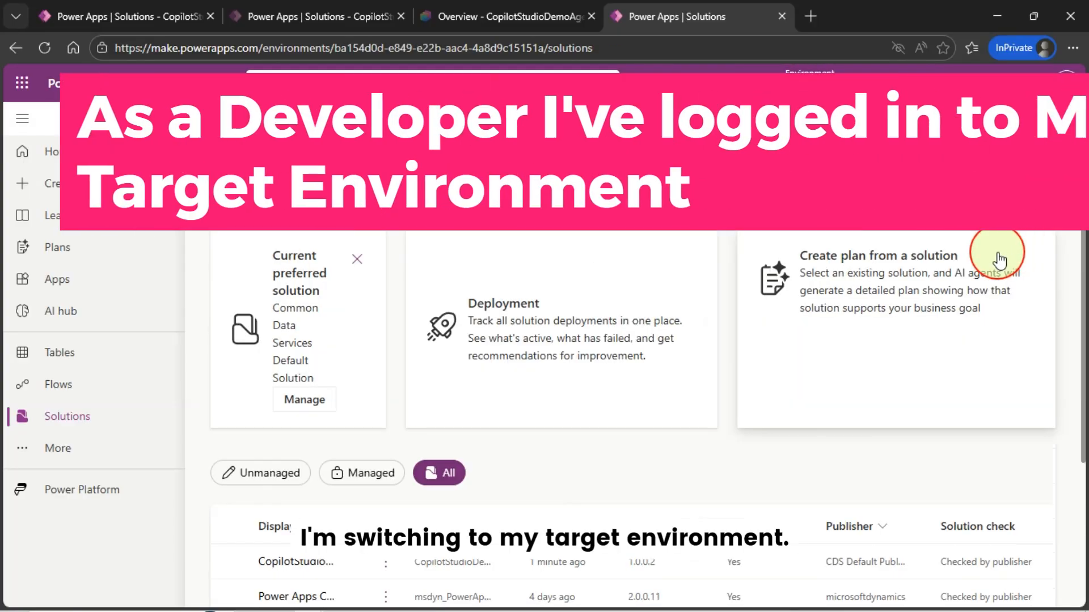
left_click(992, 250)
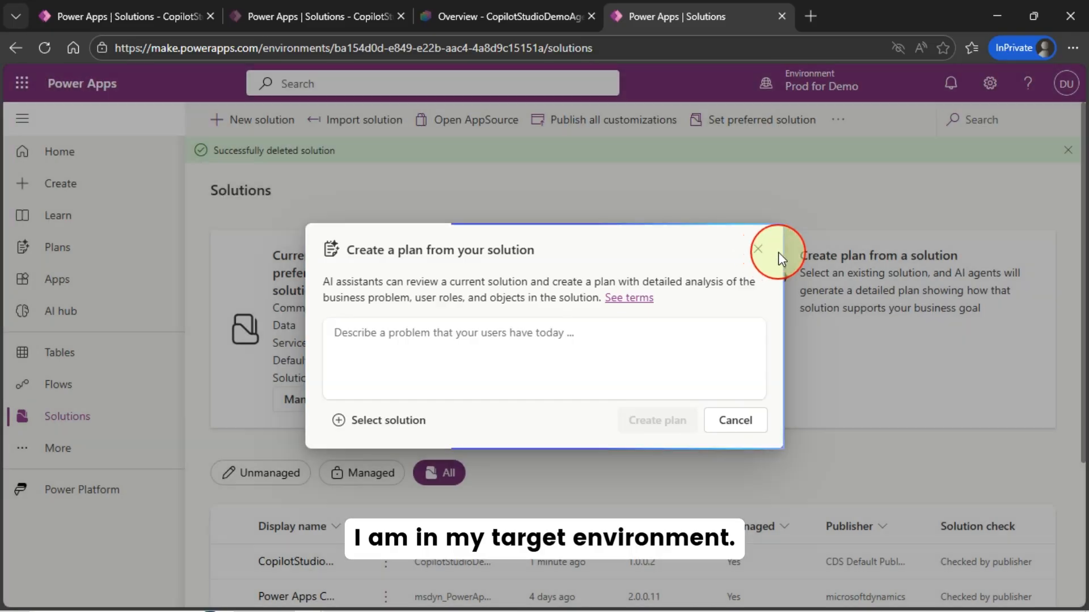
left_click(757, 250)
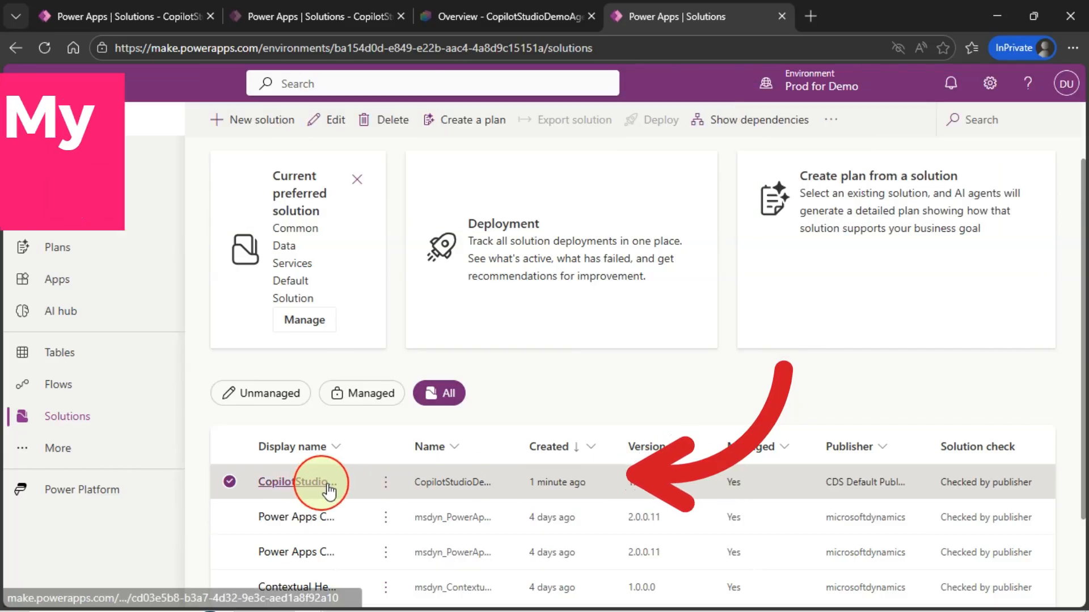
Step: Open the agent from the deployed CopilotStudio-Demo-Solution in Copilot Studio and test it with the message "Hi"
left_click(297, 481)
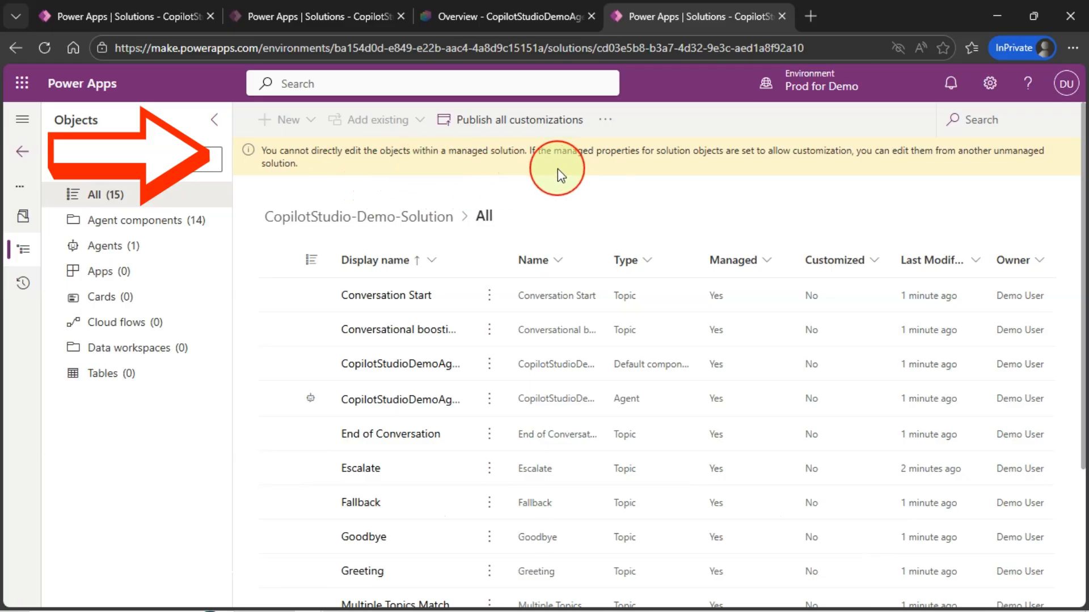
left_click(134, 248)
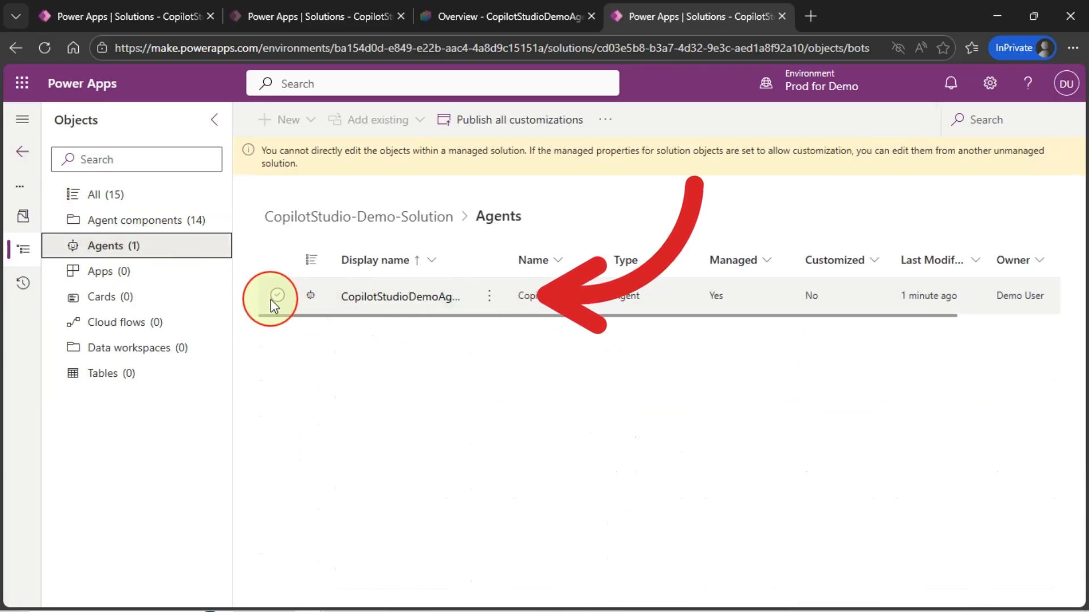
left_click(440, 309)
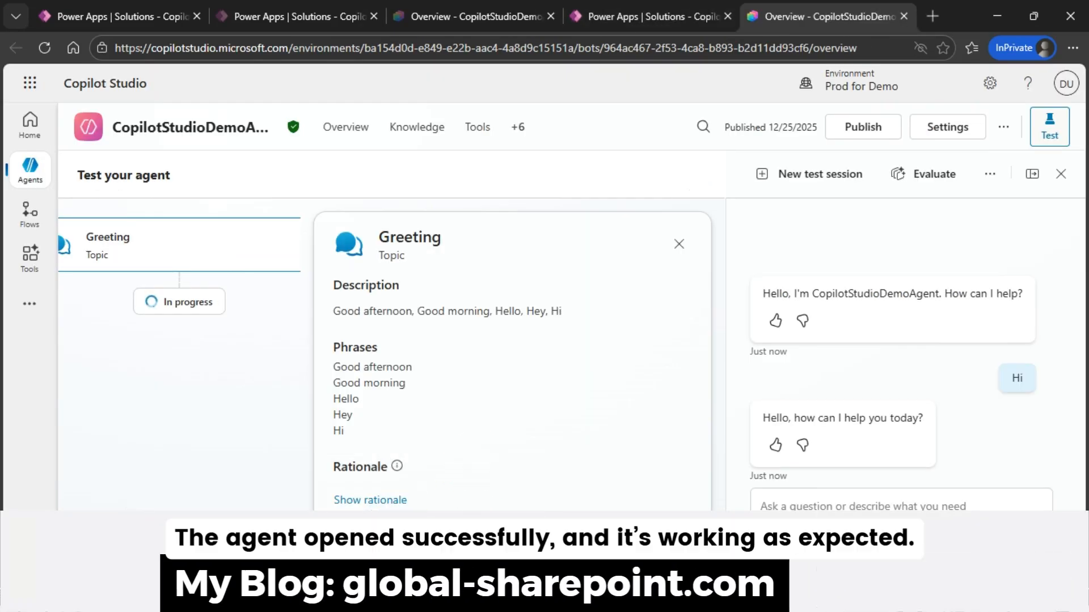
Step: Switch to the admin window's Deployment Pipeline Configuration and examine the pipeline run history as a list and as a chart
left_click(309, 596)
left_click(258, 536)
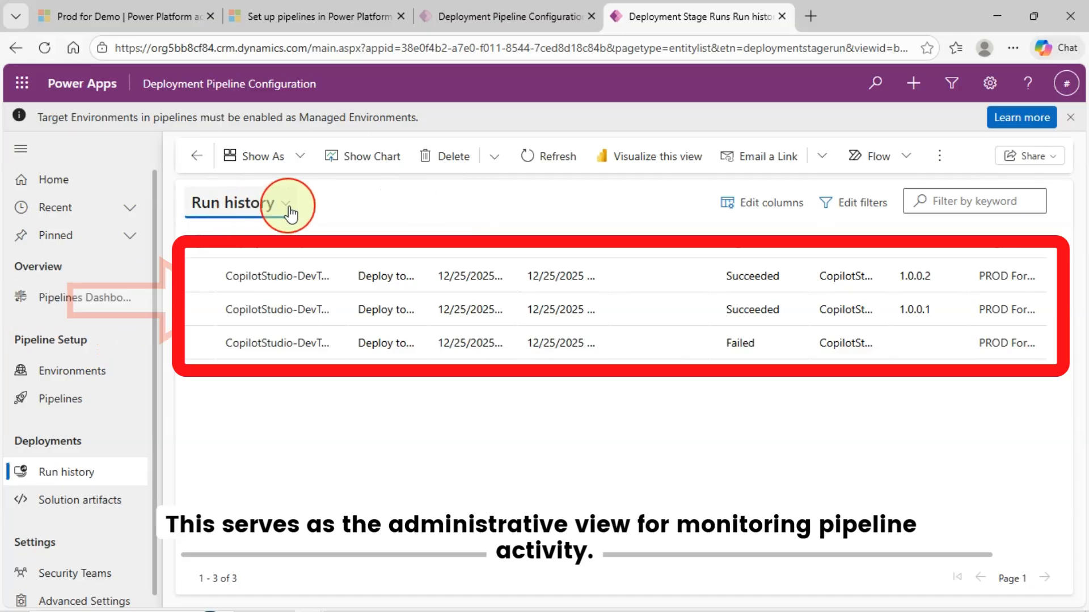
left_click(199, 278)
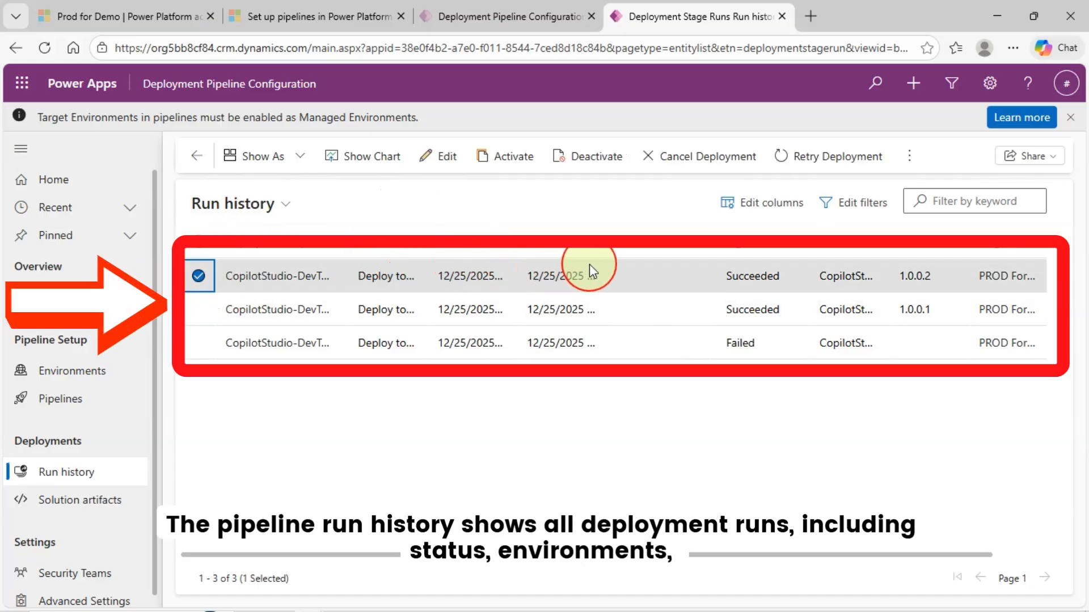
left_click(198, 276)
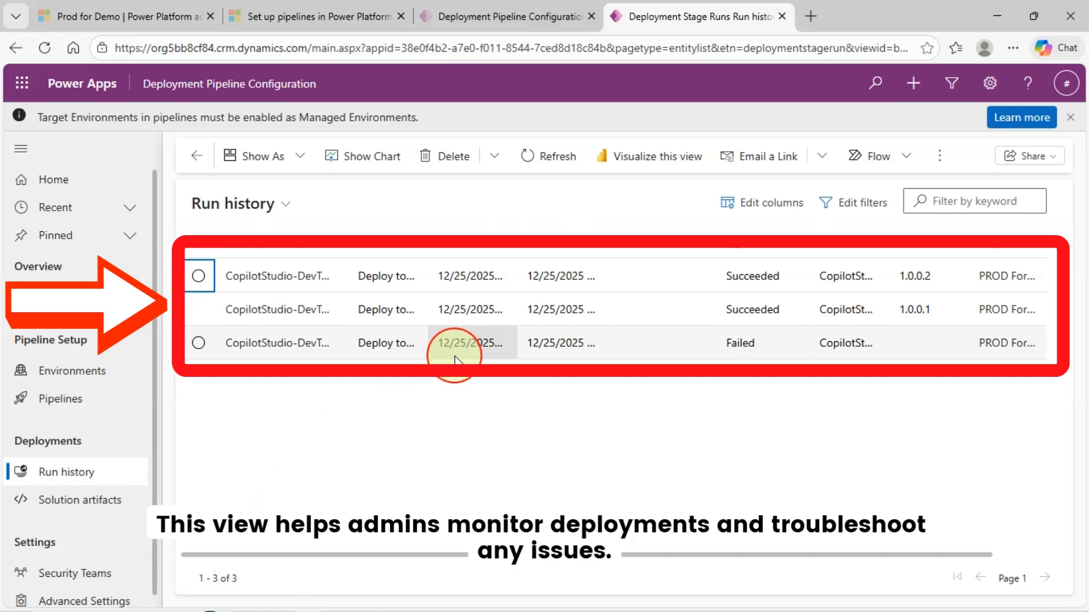
left_click(214, 253)
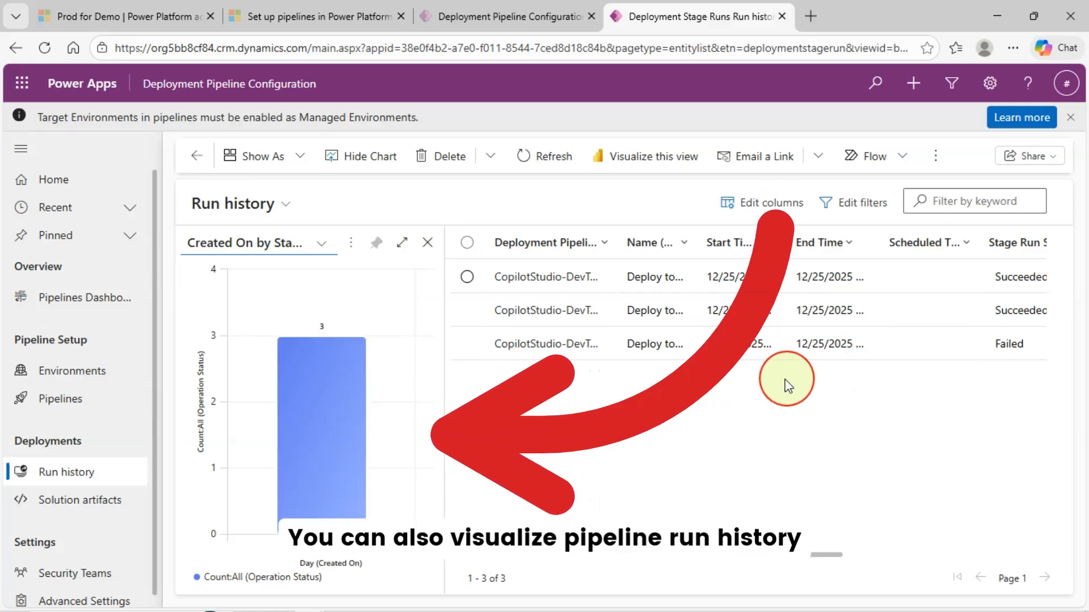
Step: Show the active deployment artifacts and open the CopilotStudioDemoSolution artifact of version 1.0.0.2
left_click(902, 157)
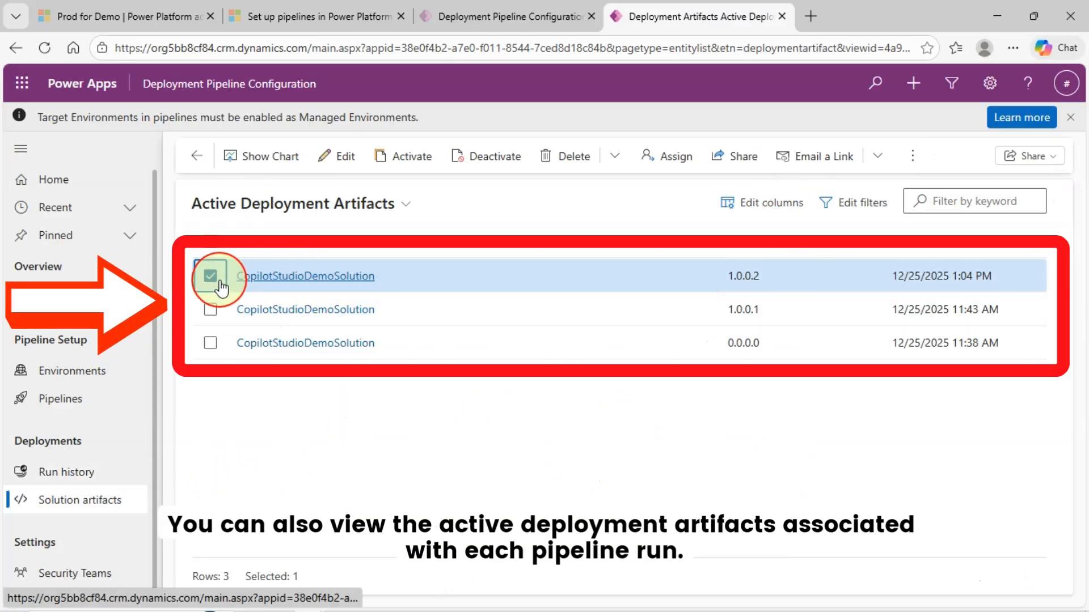
left_click(308, 279)
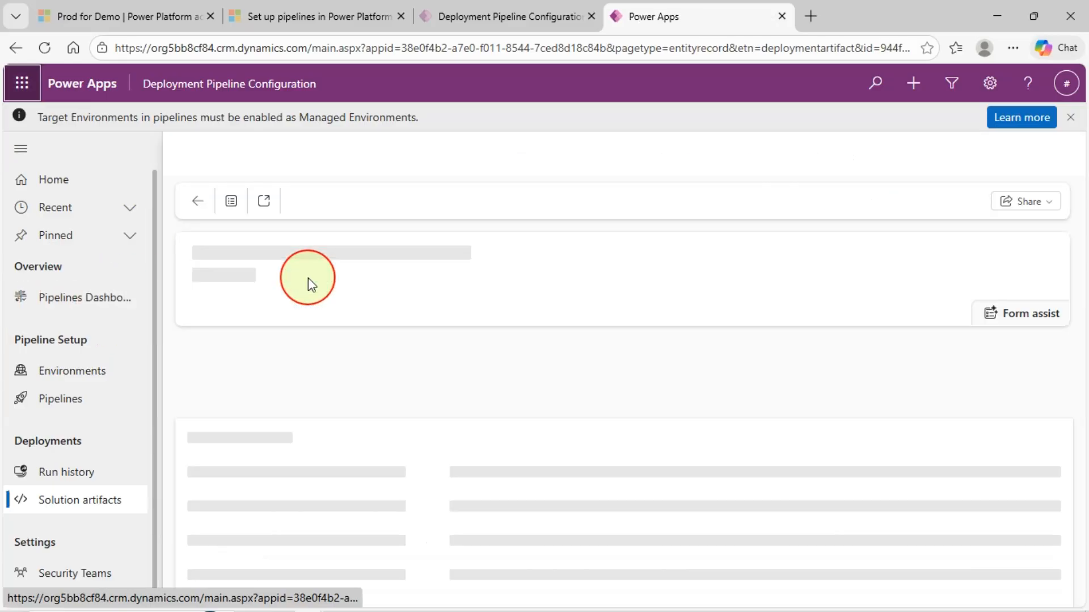